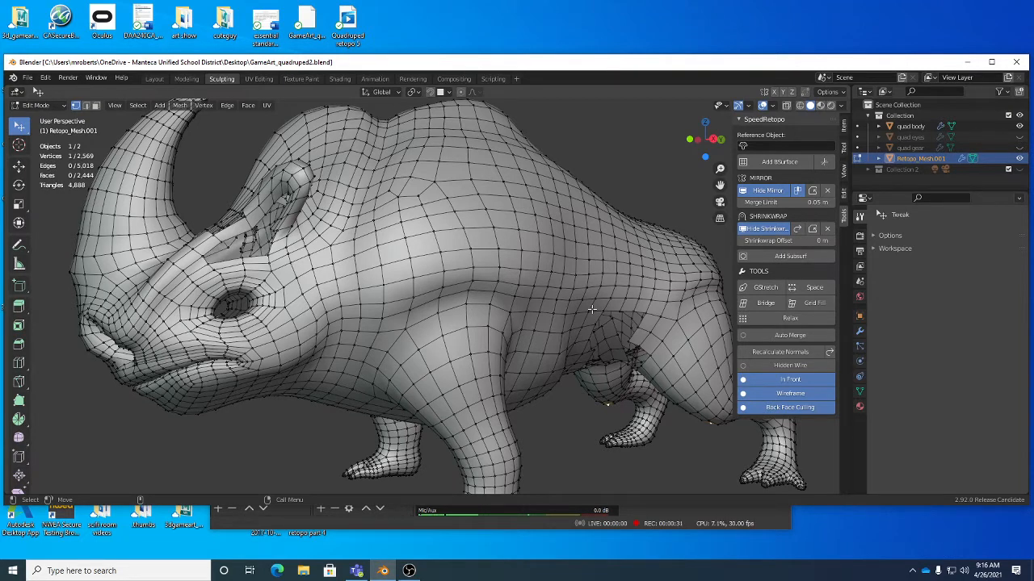
# Step: Show the retopology mesh's modifiers and set SpeedRetopo's reference object to quad body
pyautogui.moveTo(476, 319); pyautogui.dragTo(362, 271, button='middle')
pyautogui.scroll(4, 298, 220)
pyautogui.scroll(1, 362, 272)
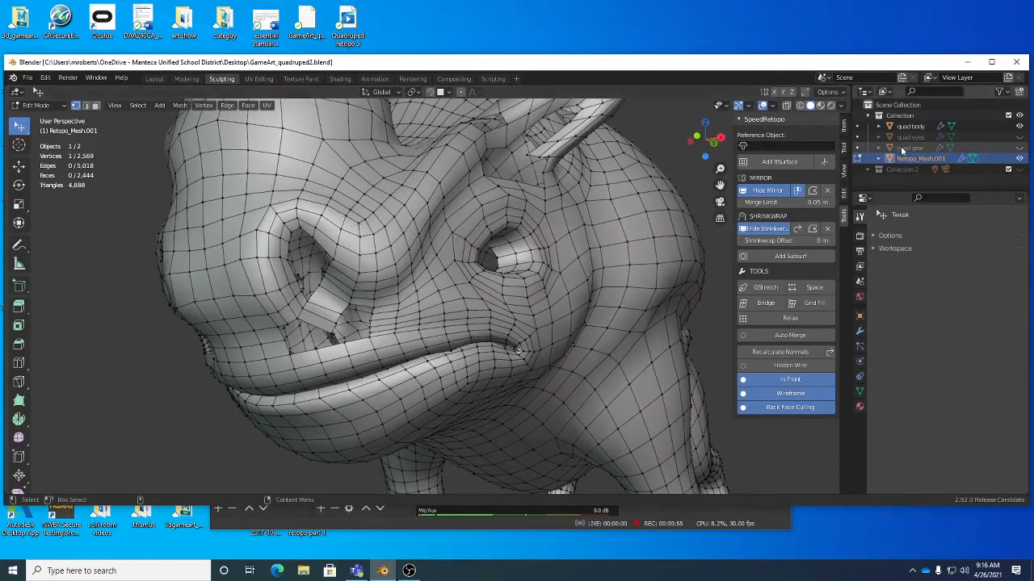
pyautogui.click(860, 331)
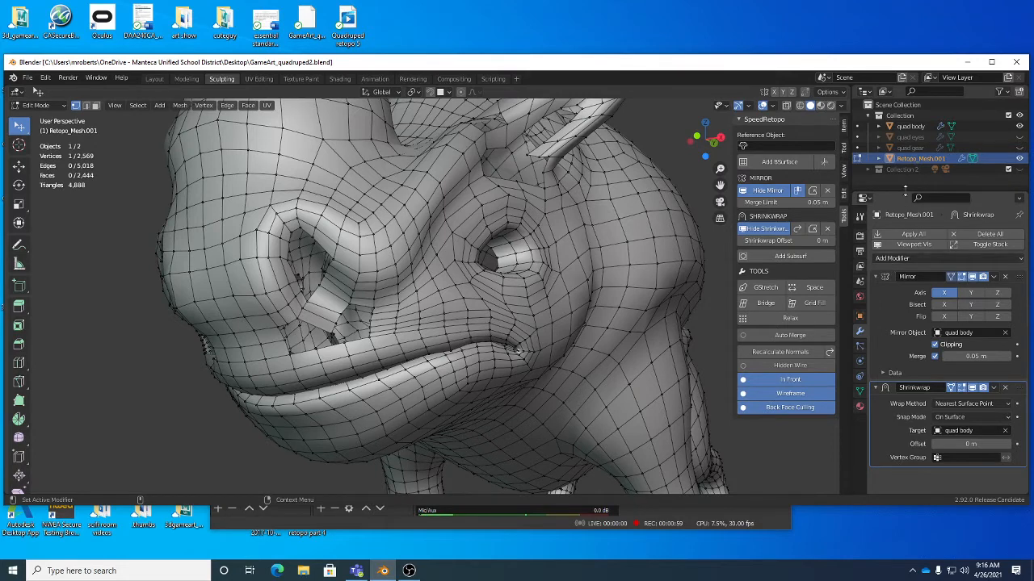
pyautogui.click(777, 146)
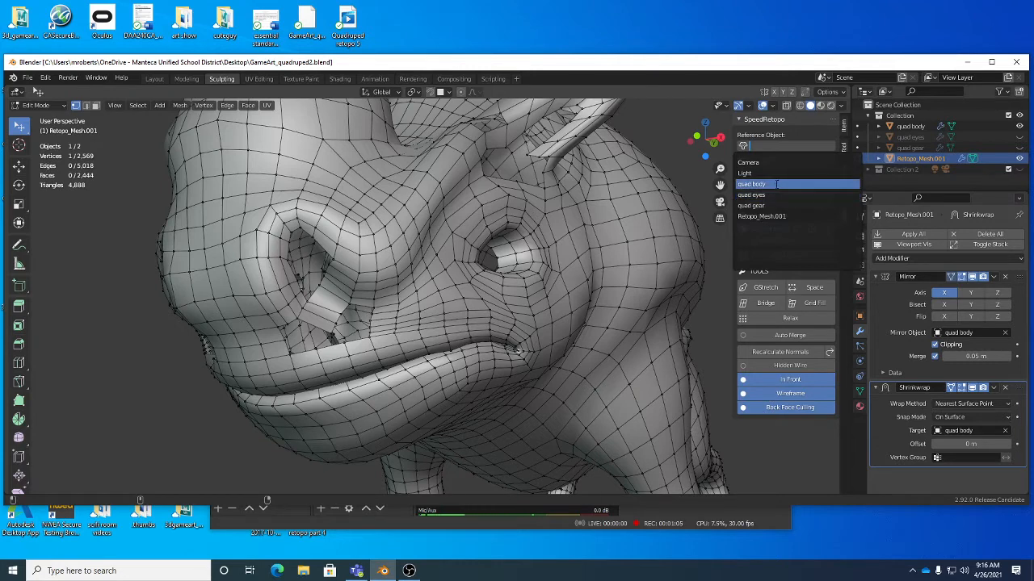
pyautogui.click(777, 184)
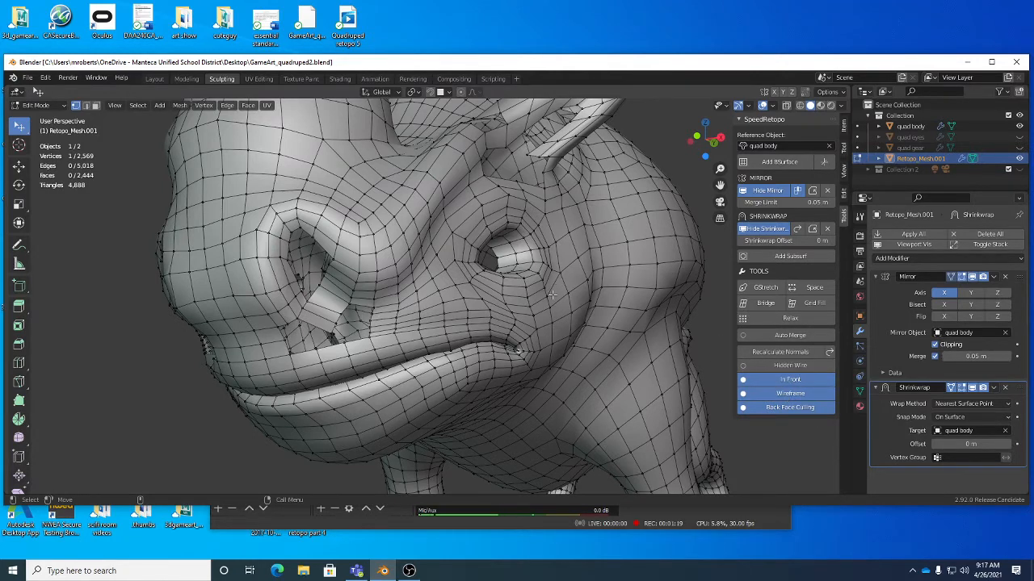
# Step: Delete the single face on the nostril's rear rim, just above the strip of faces that crosses the opening
pyautogui.moveTo(552, 295); pyautogui.dragTo(403, 253, button='middle')
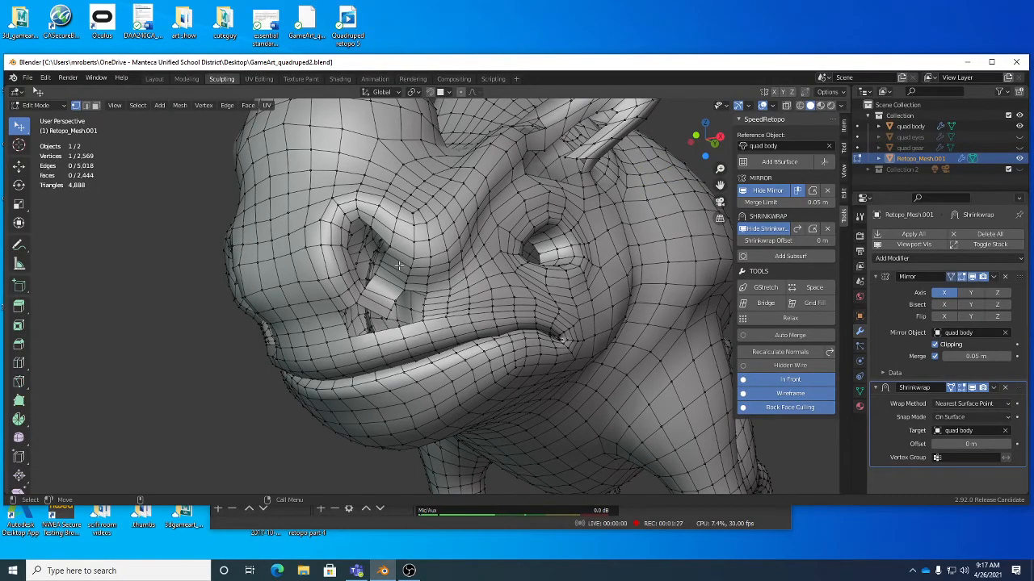
pyautogui.moveTo(400, 268); pyautogui.dragTo(416, 286, button='middle')
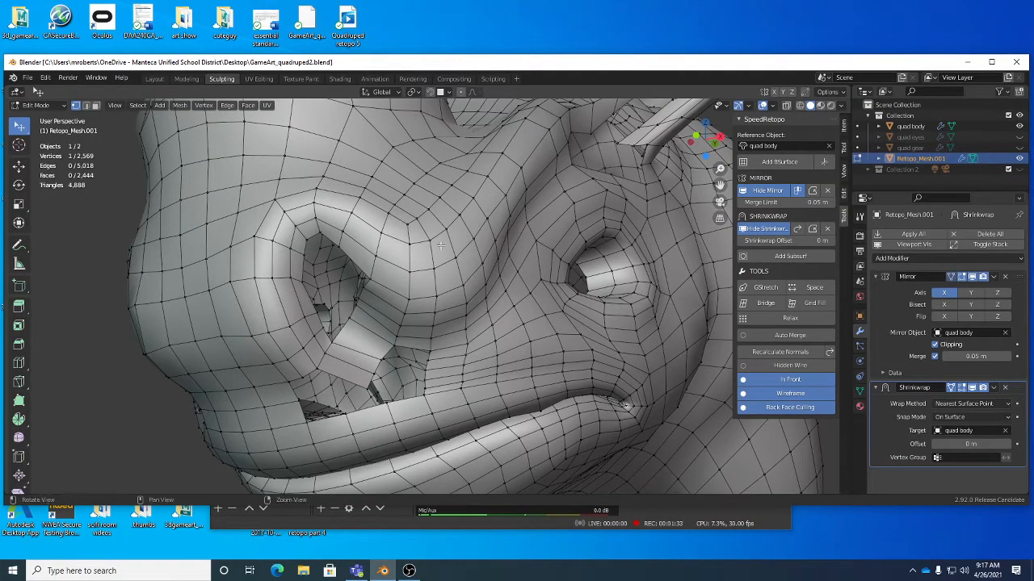
pyautogui.moveTo(400, 253); pyautogui.dragTo(349, 230, button='middle')
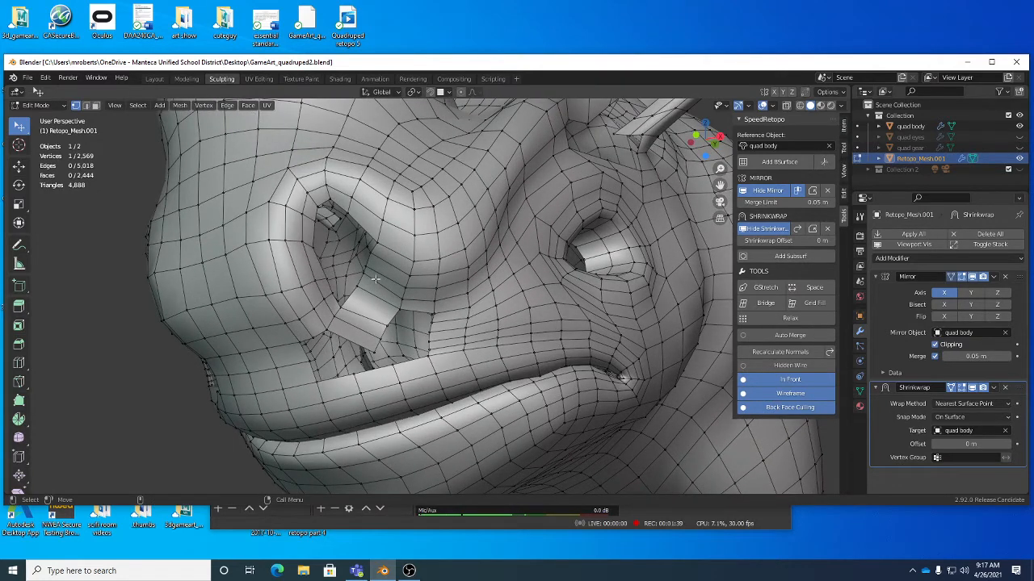
pyautogui.moveTo(383, 260); pyautogui.dragTo(390, 279, button='middle')
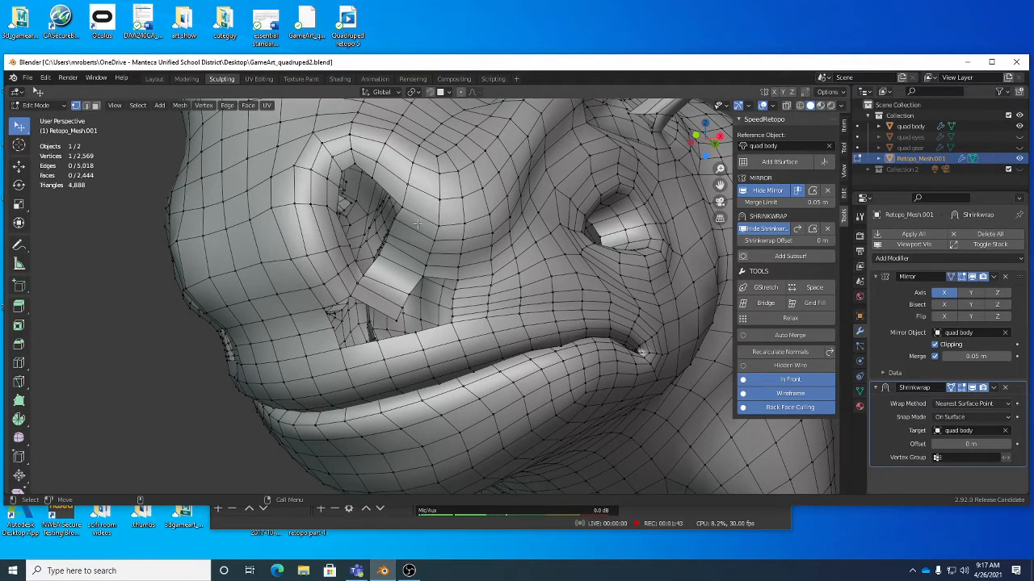
pyautogui.moveTo(339, 323); pyautogui.dragTo(426, 266, button='middle')
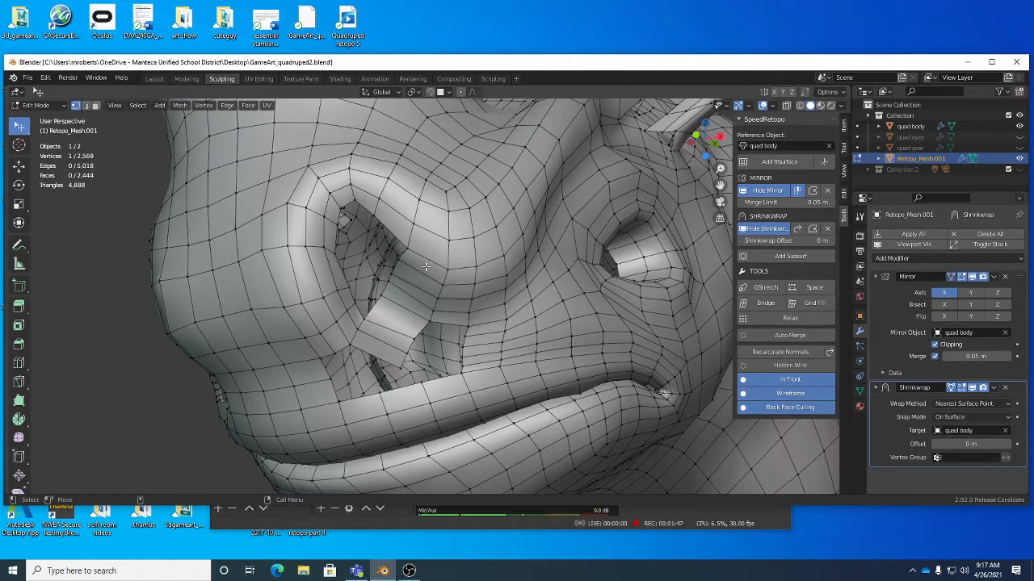
pyautogui.press('3')
pyautogui.click(426, 267)
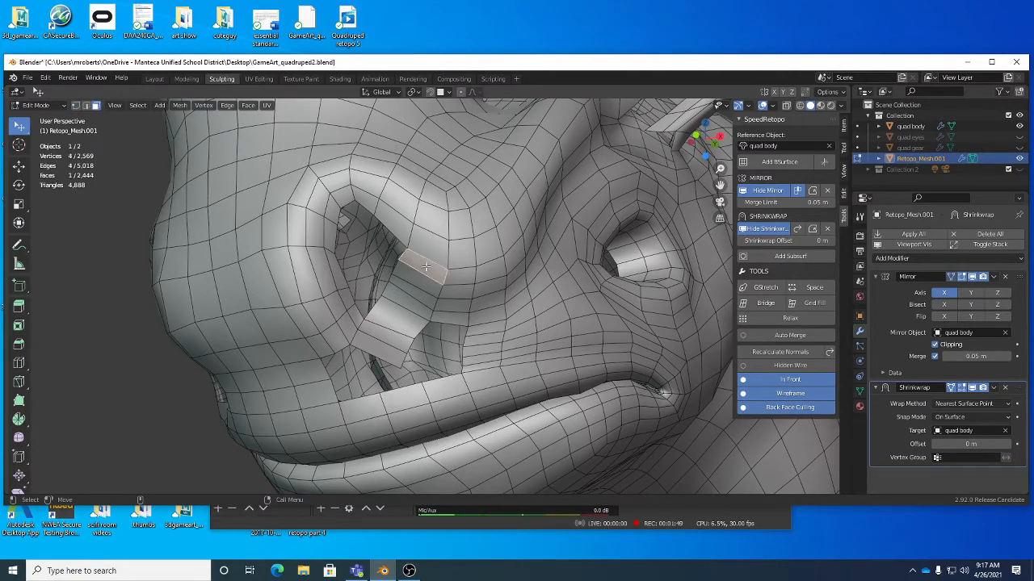
pyautogui.press('x')
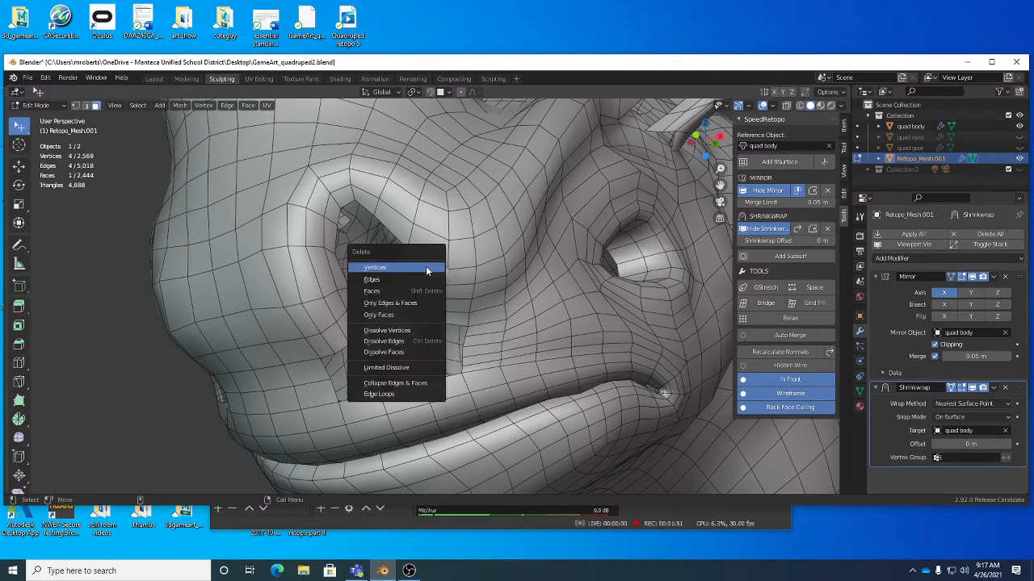
pyautogui.click(417, 289)
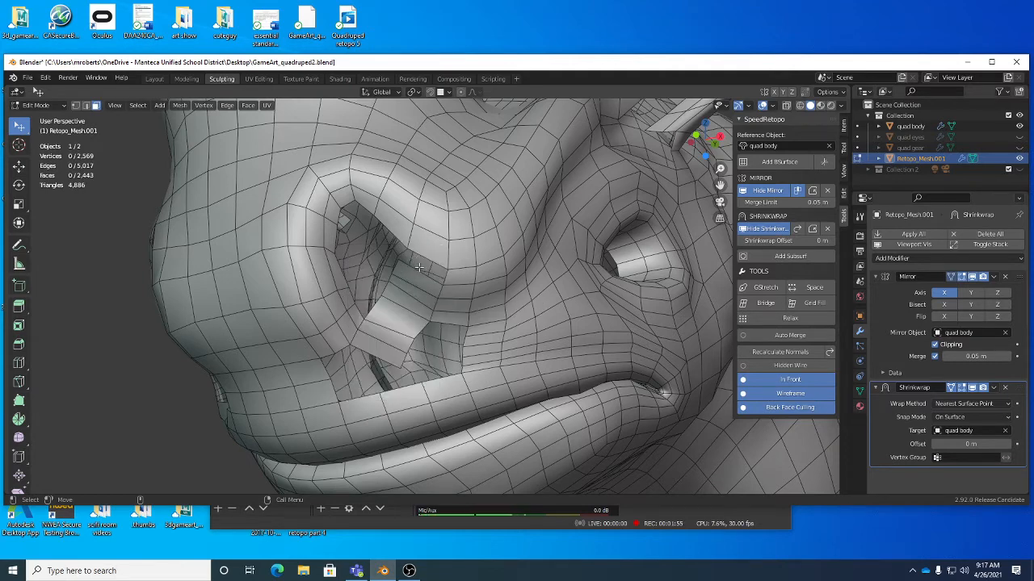
pyautogui.moveTo(403, 236); pyautogui.dragTo(392, 231, button='middle')
pyautogui.click(392, 231)
pyautogui.press('g')
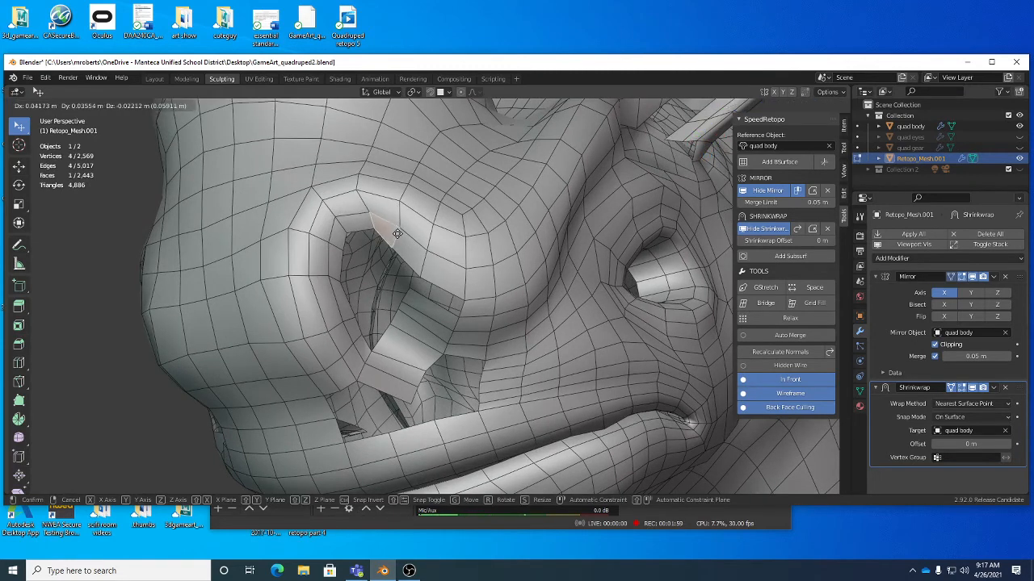
pyautogui.click(397, 233)
pyautogui.hotkey('ctrl', 'z')
# Step: Shift the edges and vertices along the nostril's upper rim outward to even out the surrounding quads
pyautogui.press('2')
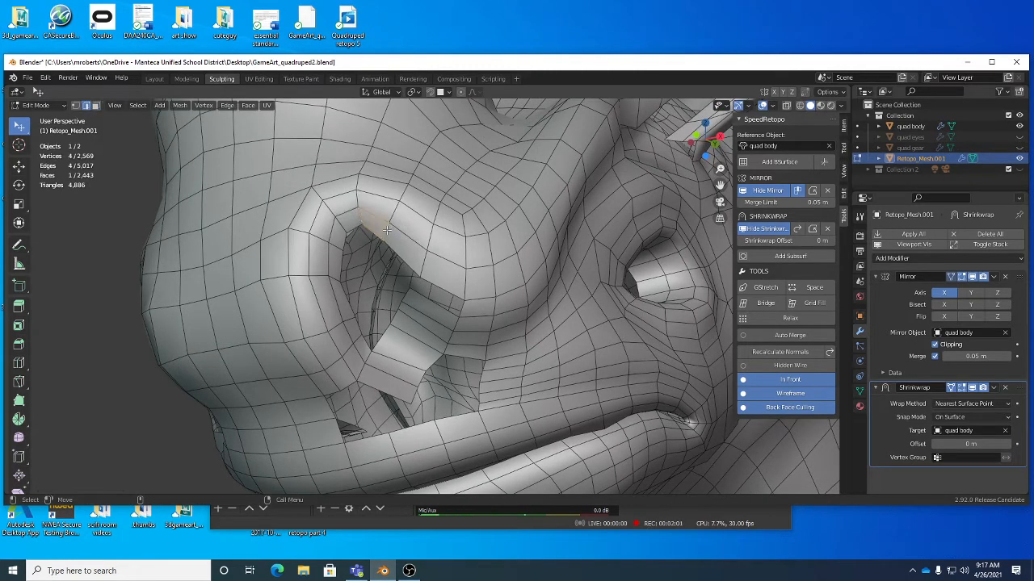
pyautogui.moveTo(388, 232); pyautogui.dragTo(410, 196)
pyautogui.moveTo(425, 266); pyautogui.dragTo(444, 220)
pyautogui.press('1')
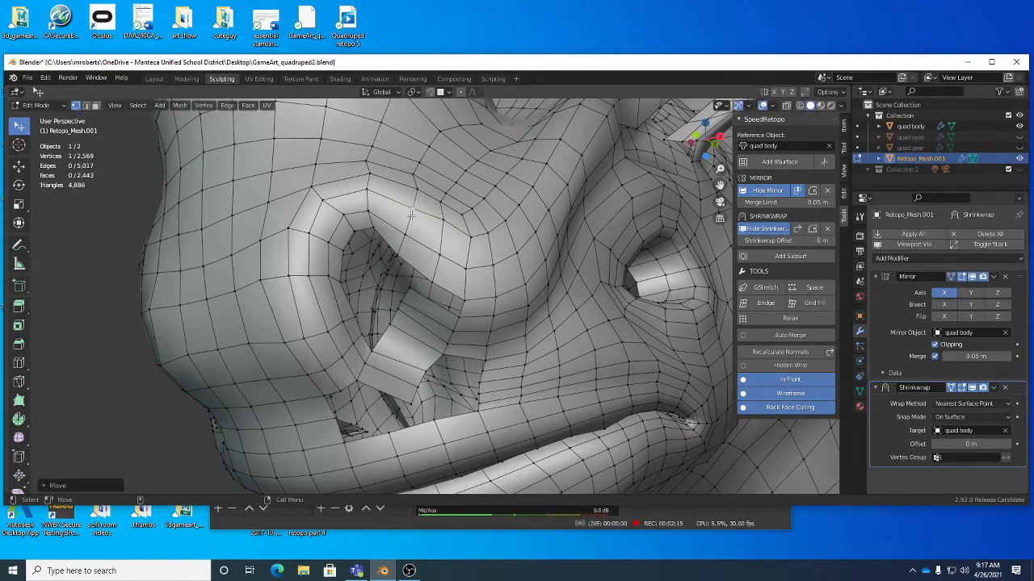
pyautogui.moveTo(399, 253); pyautogui.dragTo(373, 162)
pyautogui.press('2')
pyautogui.press('1')
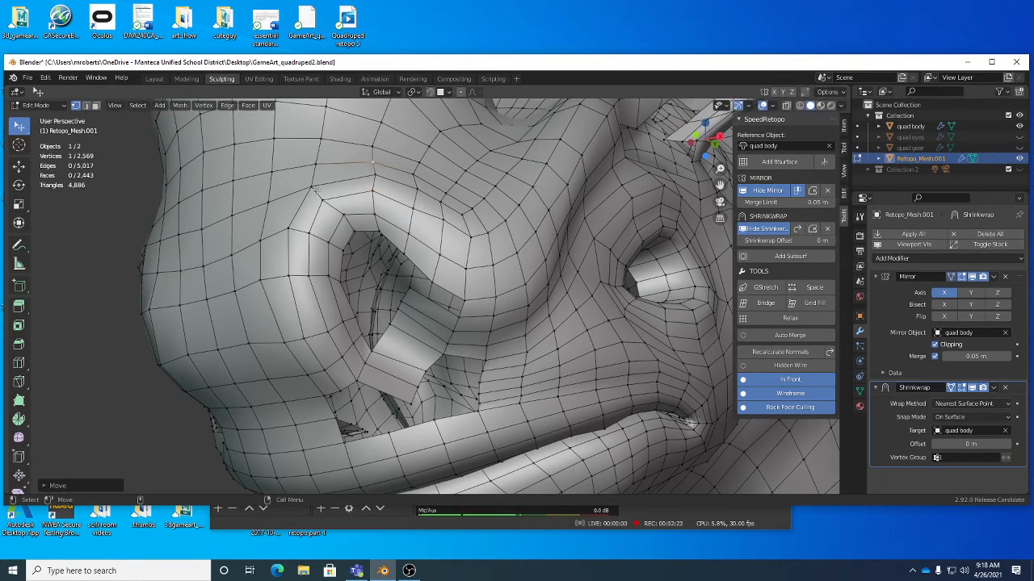
pyautogui.press('2')
pyautogui.moveTo(317, 191); pyautogui.dragTo(326, 167)
pyautogui.press('1')
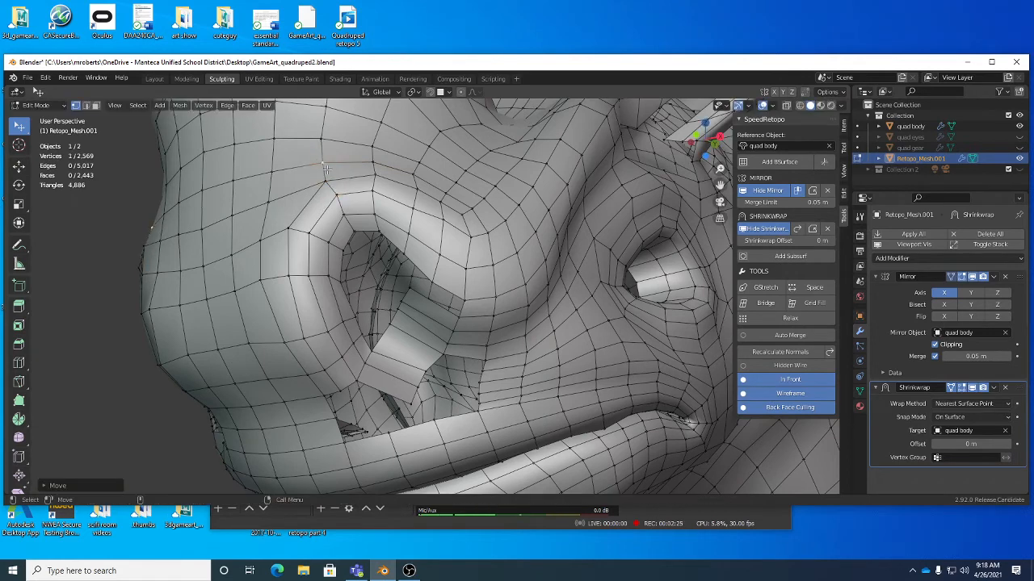
pyautogui.click(344, 215)
# Step: Add a single loop cut lengthwise through the strip of faces at the nostril's lower rear rim
pyautogui.keyDown('alt'); pyautogui.moveTo(440, 310); pyautogui.dragTo(449, 285); pyautogui.keyUp('alt')
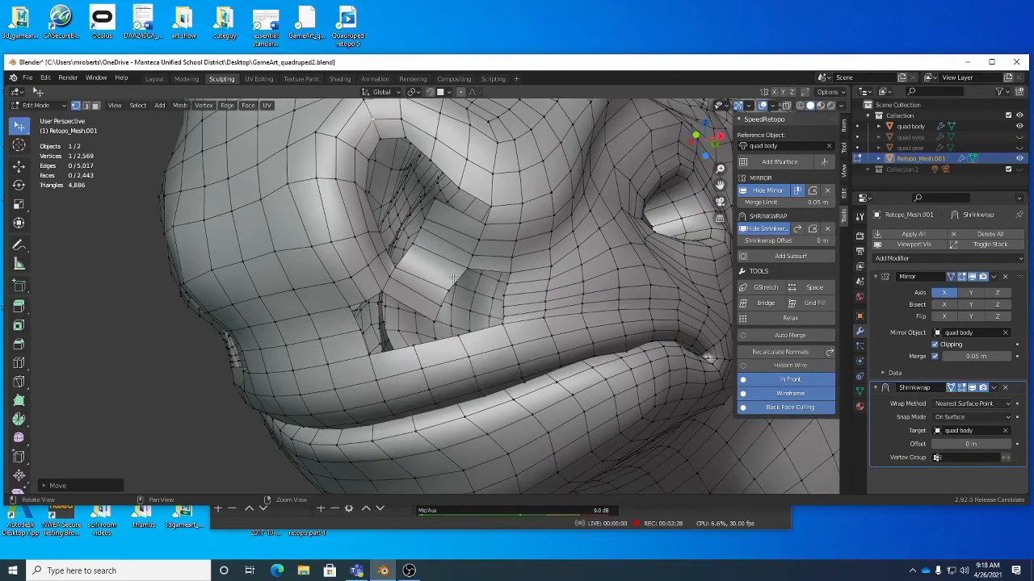
pyautogui.hotkey('alt', 'c')
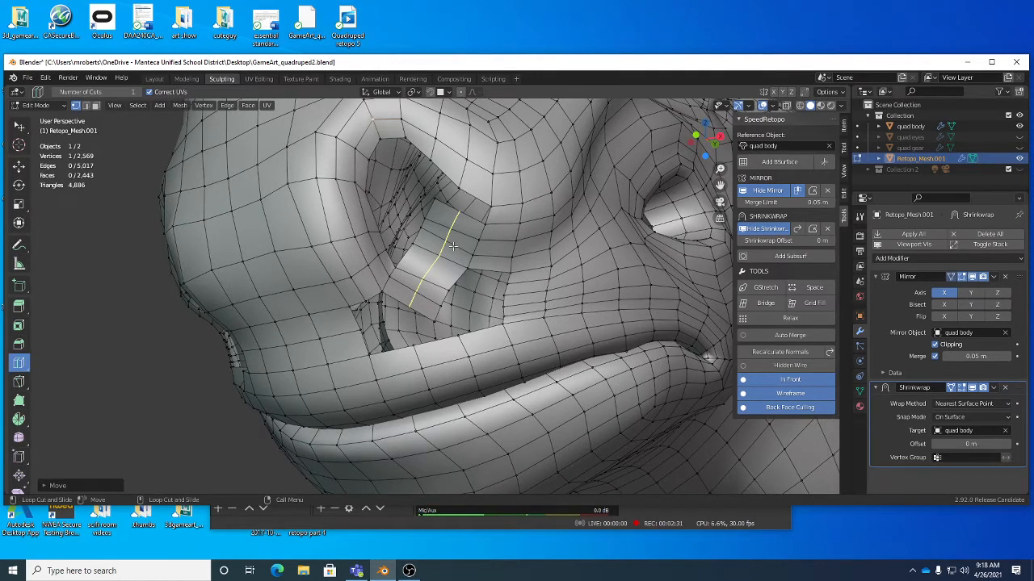
pyautogui.click(453, 245)
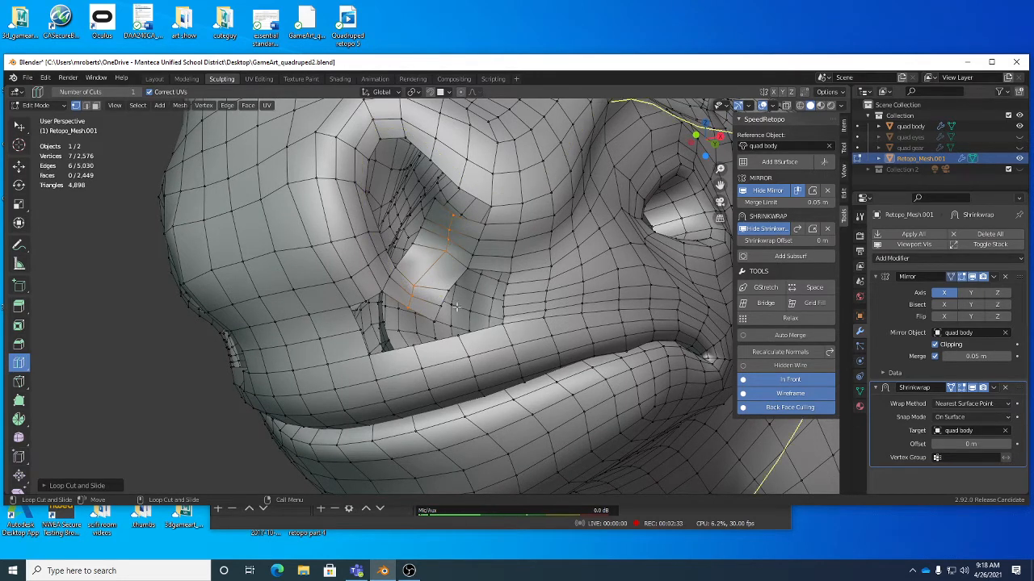
pyautogui.press('w')
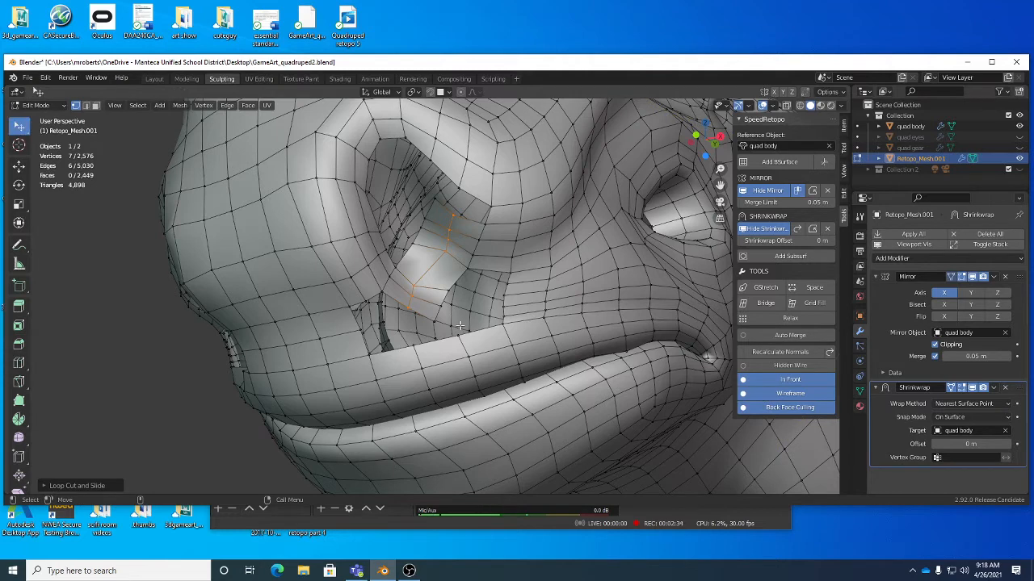
# Step: Move the new loop's vertex near the lower end of the nostril strip to smooth its spacing
pyautogui.click(411, 281)
pyautogui.press('g')
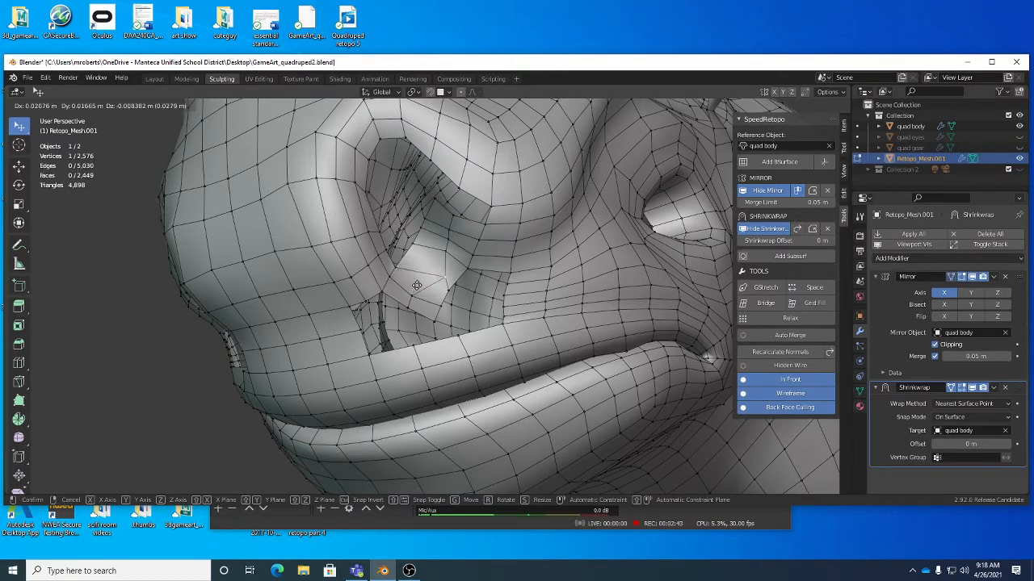
pyautogui.click(416, 286)
pyautogui.moveTo(416, 286); pyautogui.dragTo(506, 308, button='middle')
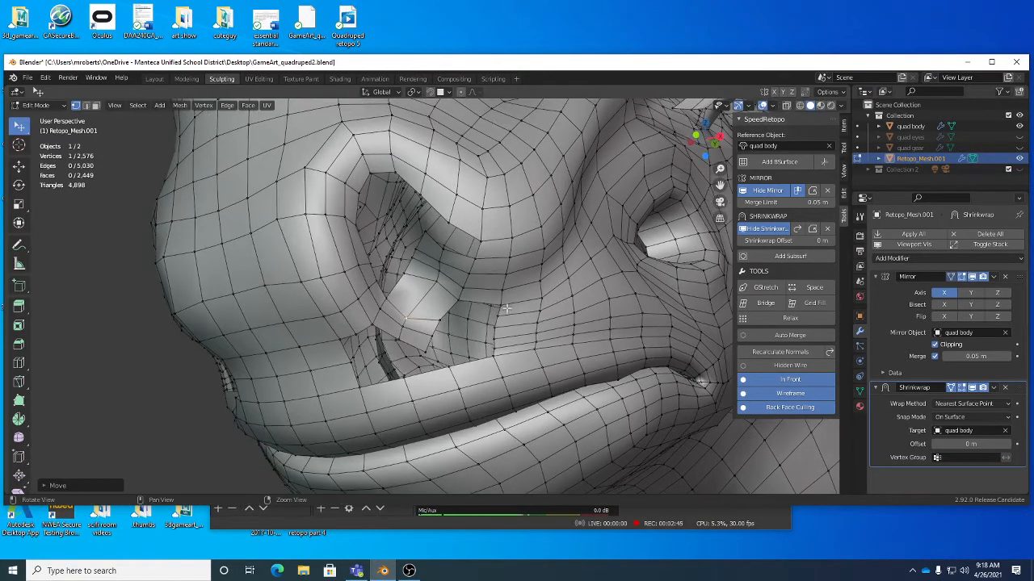
# Step: Turn on snapping to faces and reposition the middle vertices of the nostril strip on the surface
pyautogui.click(429, 92)
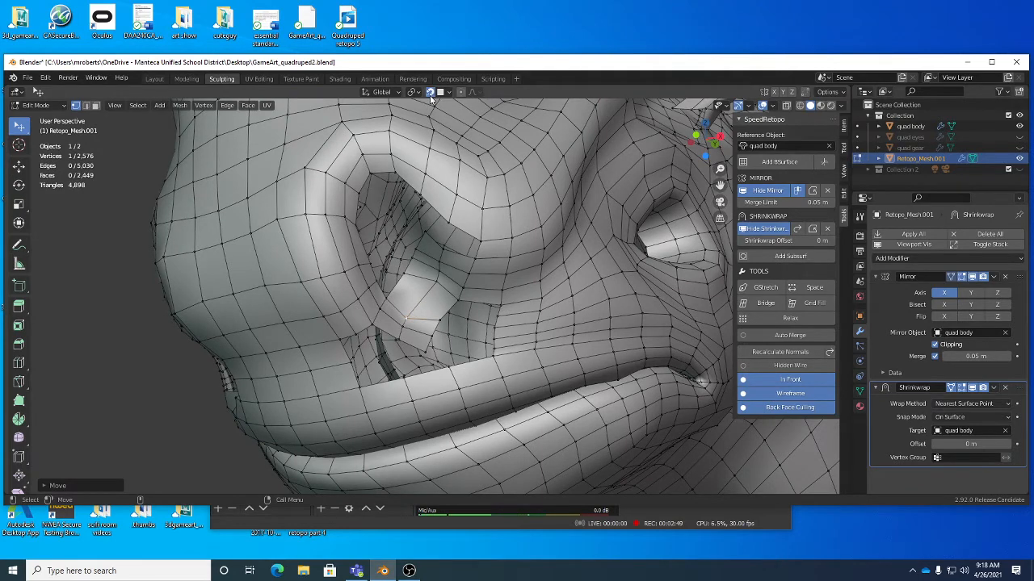
pyautogui.click(440, 92)
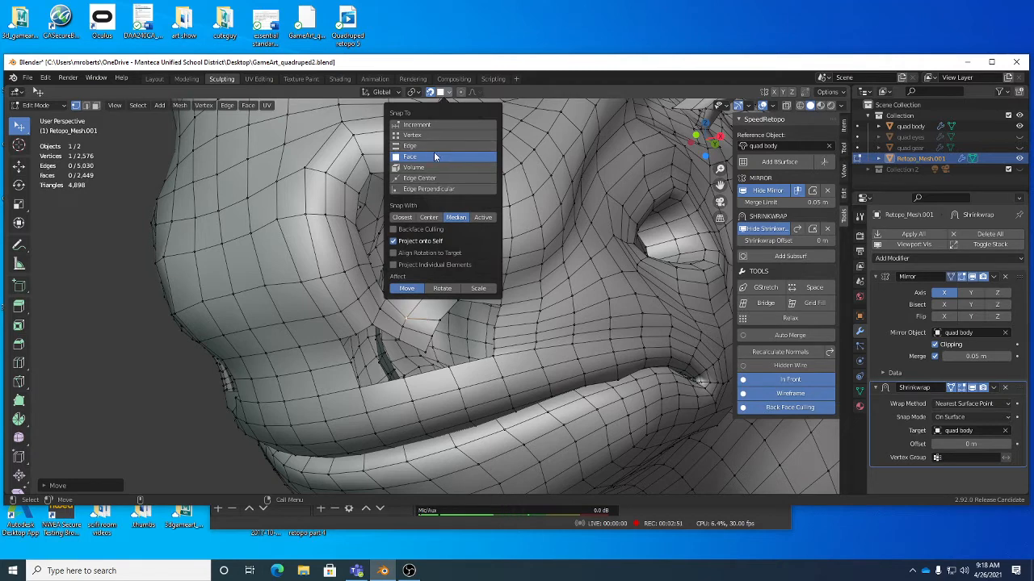
pyautogui.moveTo(375, 319); pyautogui.dragTo(395, 322, button='middle')
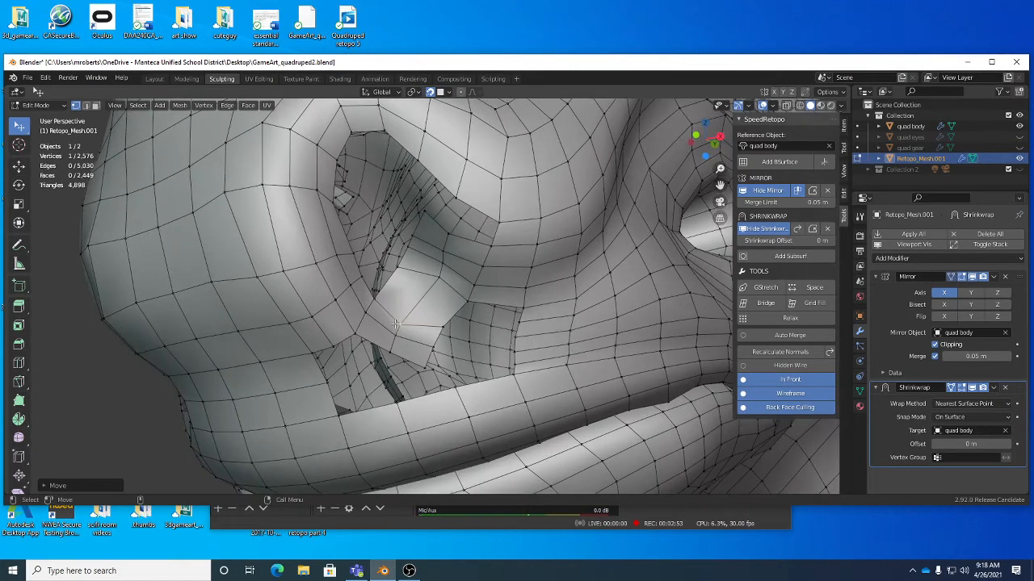
pyautogui.press('g')
pyautogui.click(442, 275)
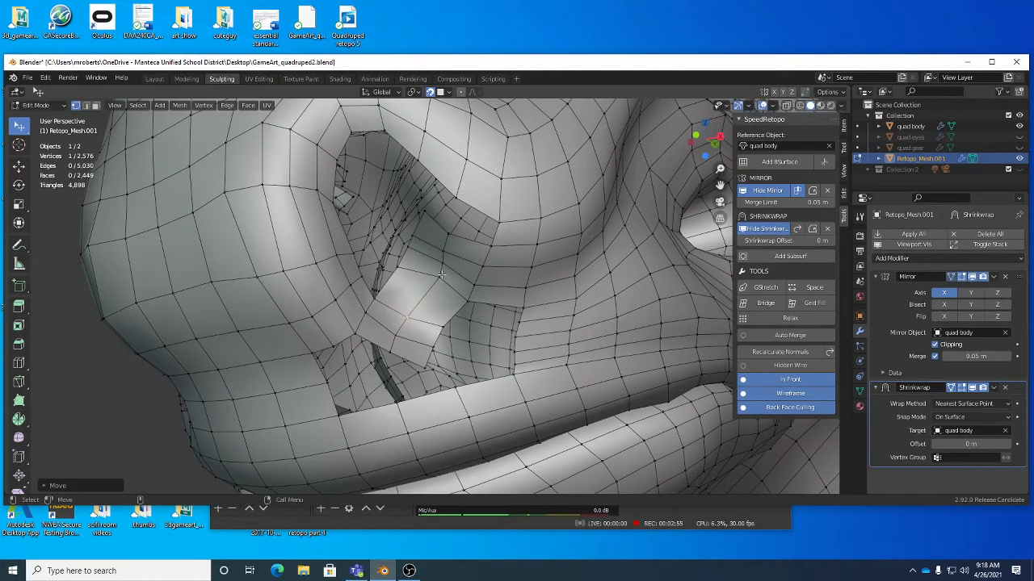
pyautogui.press('g')
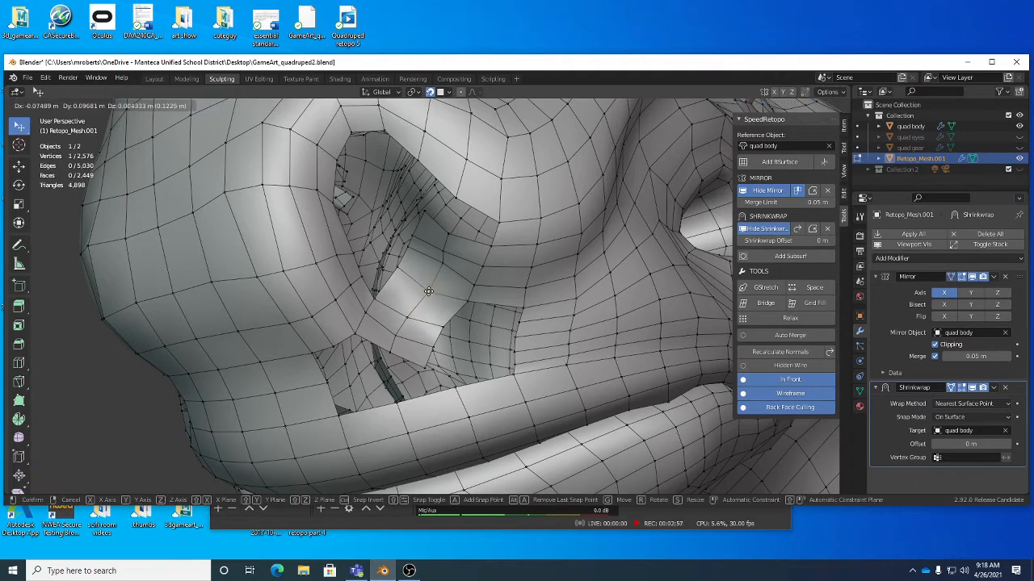
# Step: Reposition the vertices on the strip's inner edge and upper middle, and turn snapping off
pyautogui.click(398, 272)
pyautogui.press('g')
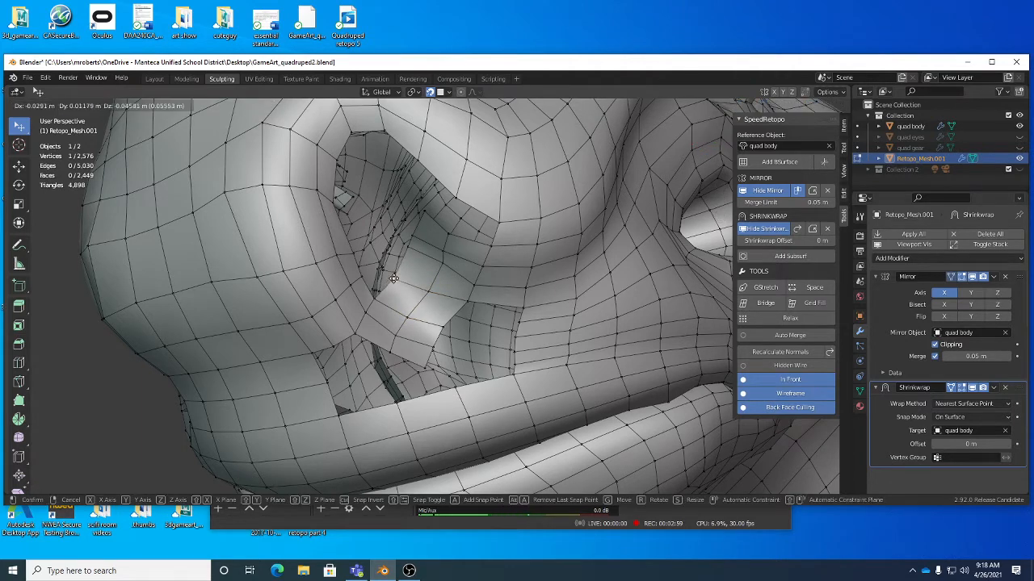
pyautogui.click(394, 281)
pyautogui.press('g')
pyautogui.click(408, 257)
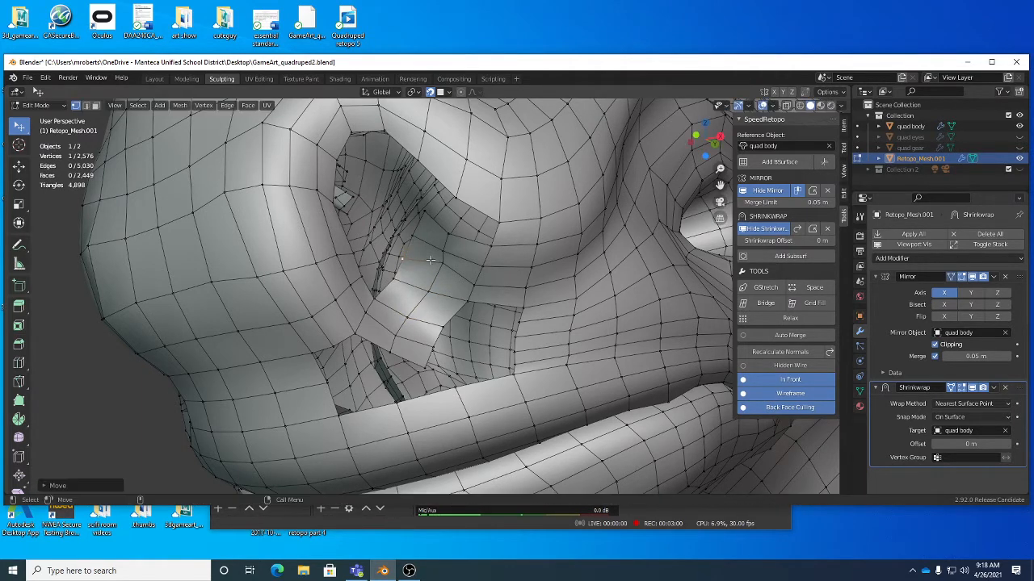
pyautogui.press('g')
pyautogui.click(434, 273)
pyautogui.click(429, 93)
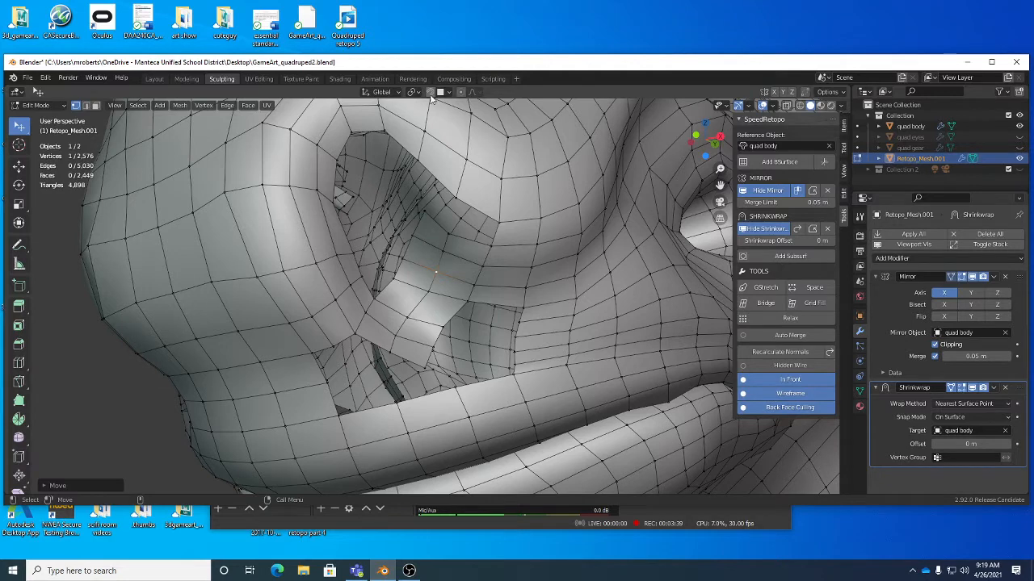
# Step: With Auto Merge enabled, extrude the two open border edges at the front of the gap below the nostril into the gap
pyautogui.moveTo(434, 331); pyautogui.dragTo(393, 327, button='middle')
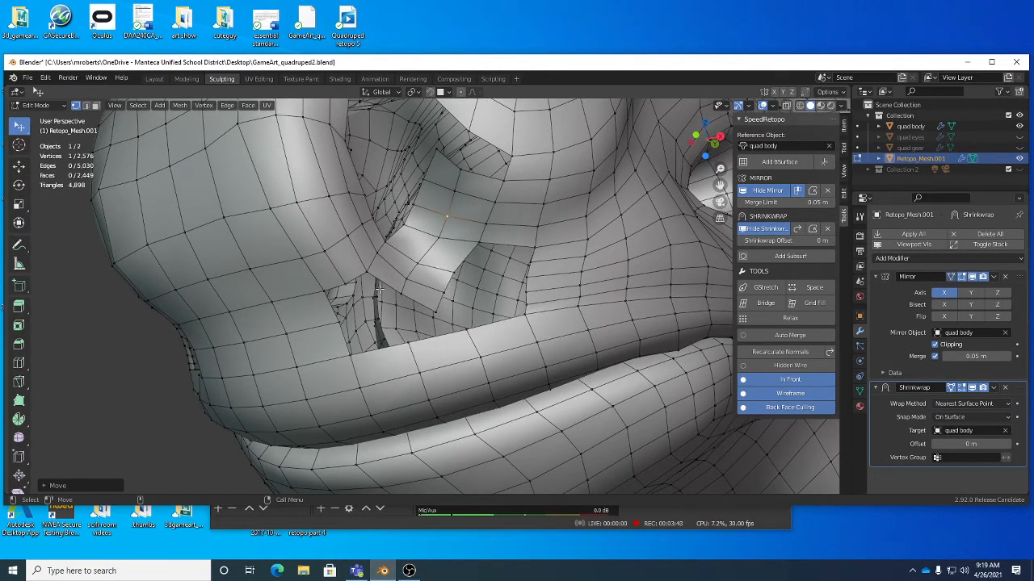
pyautogui.moveTo(379, 288); pyautogui.dragTo(381, 302, button='middle')
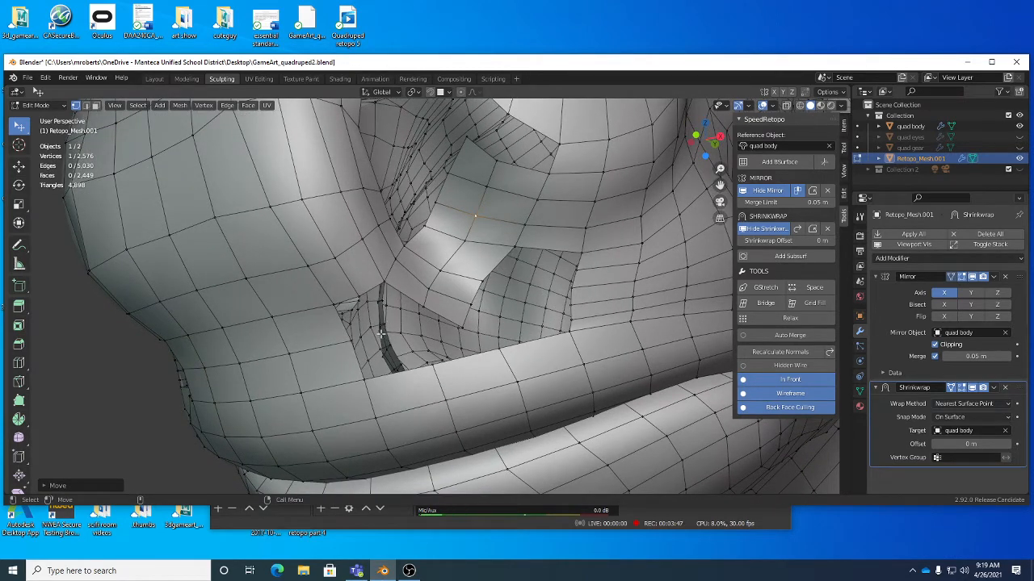
pyautogui.press('2')
pyautogui.click(340, 317)
pyautogui.keyDown('shift'); pyautogui.click(353, 359); pyautogui.keyUp('shift')
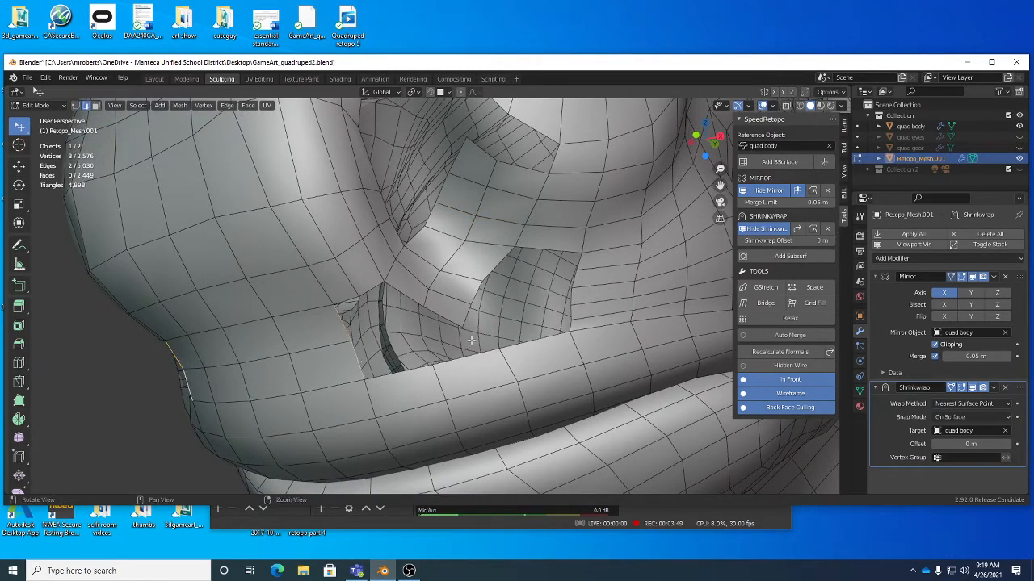
pyautogui.moveTo(471, 341); pyautogui.dragTo(452, 331, button='middle')
pyautogui.click(793, 336)
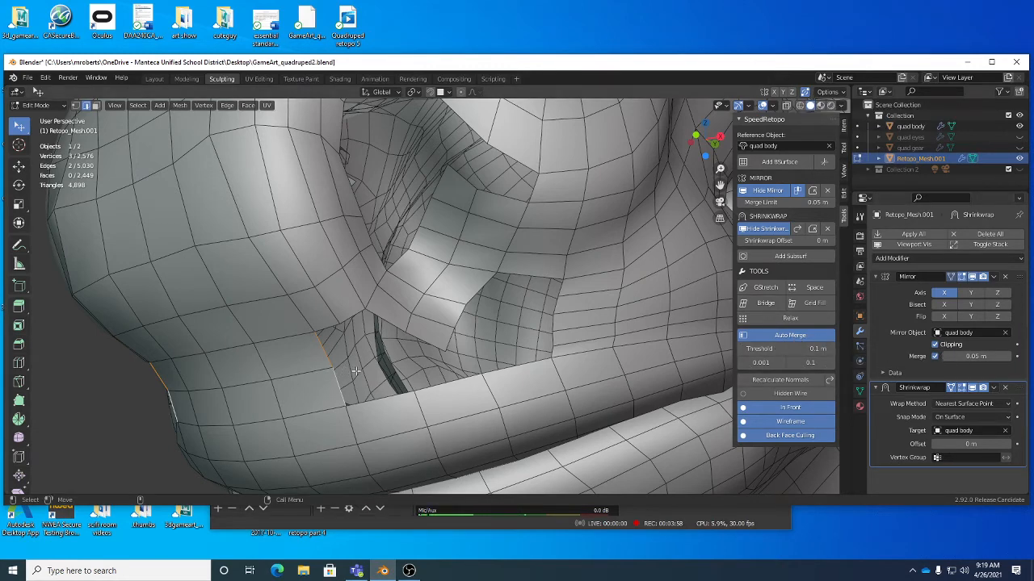
pyautogui.hotkey('shift', 'space')
pyautogui.press('e')
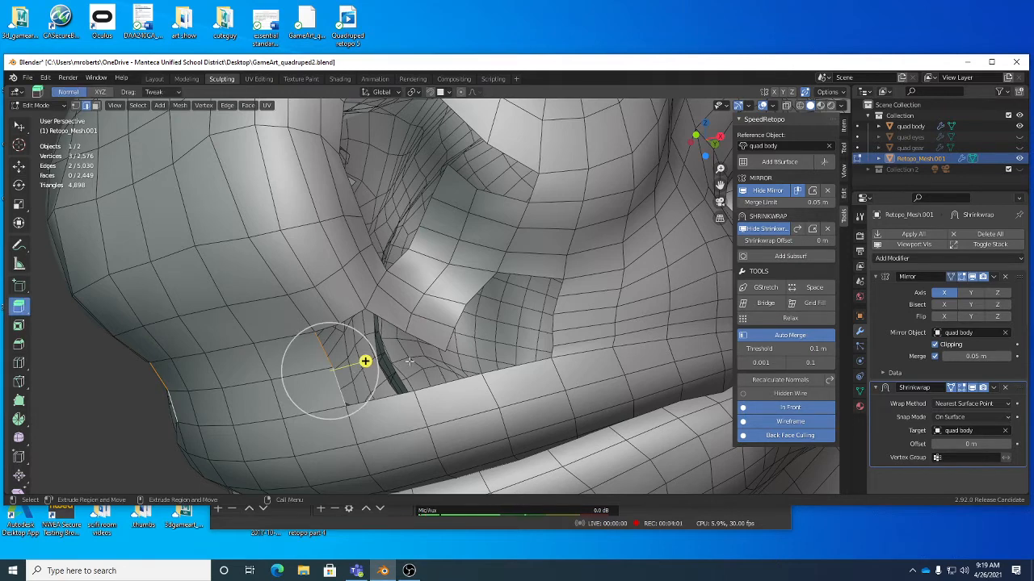
pyautogui.press('e')
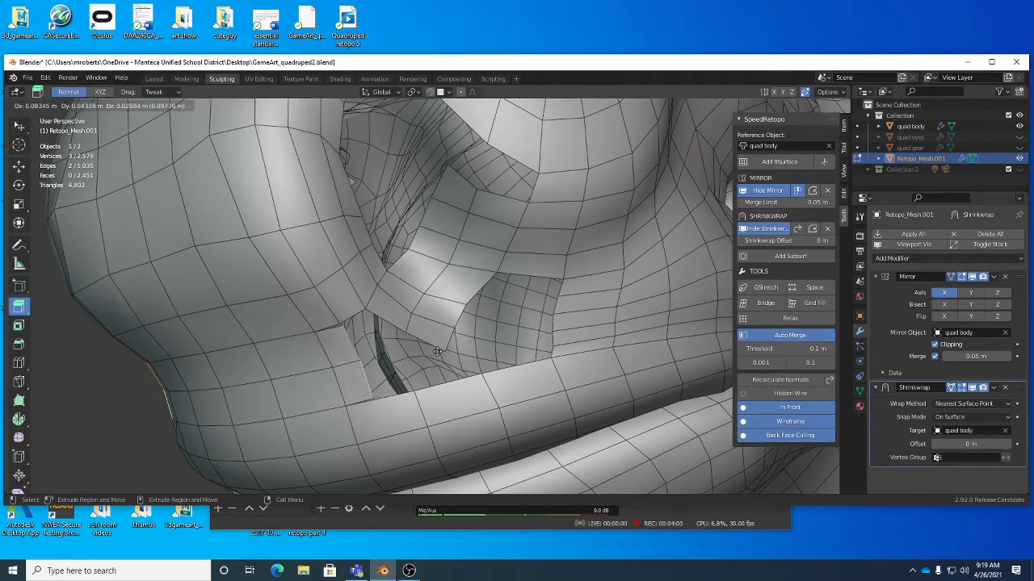
pyautogui.rightClick(435, 352)
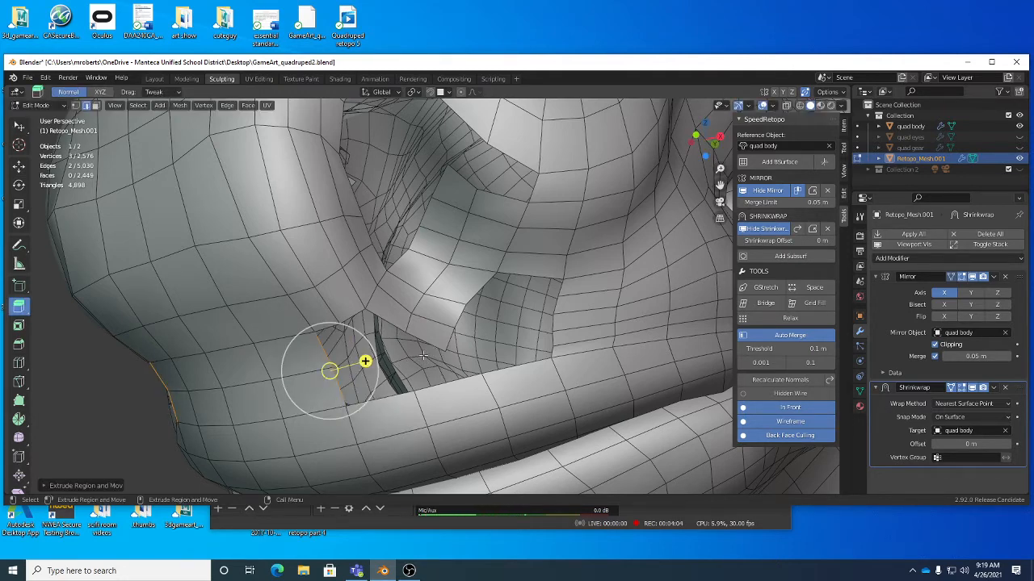
pyautogui.moveTo(388, 323); pyautogui.dragTo(424, 312)
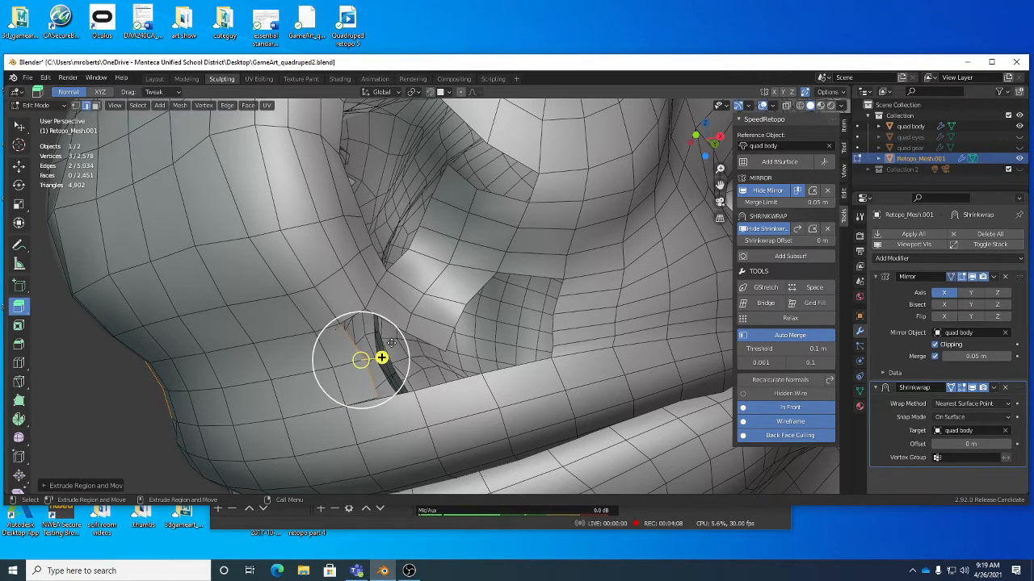
pyautogui.moveTo(423, 313); pyautogui.dragTo(427, 349, button='middle')
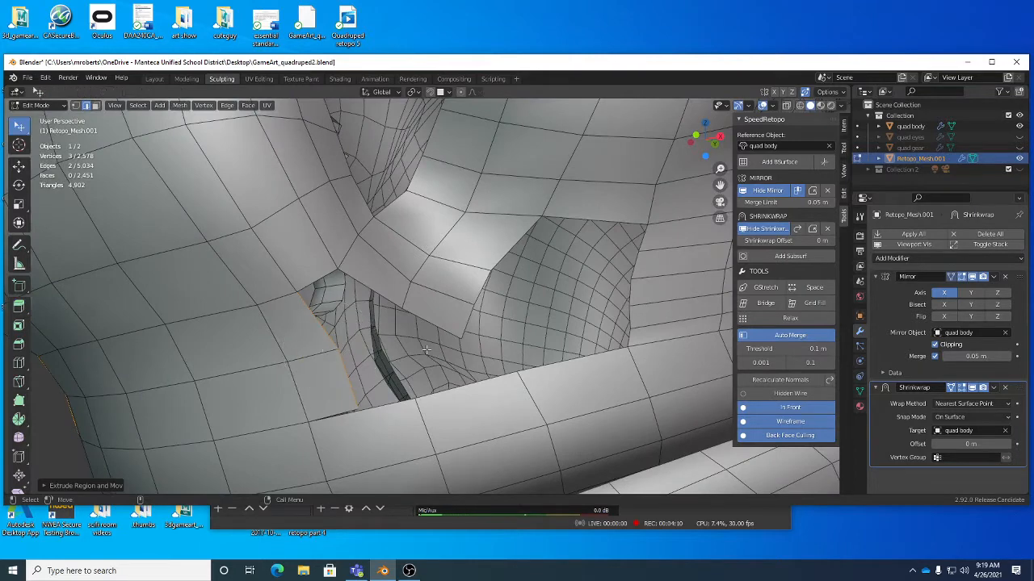
# Step: Merge the lowest vertex of the extruded strip into the neighbouring corner vertex on the upper lip's edge, and turn Auto Merge off
pyautogui.press('w')
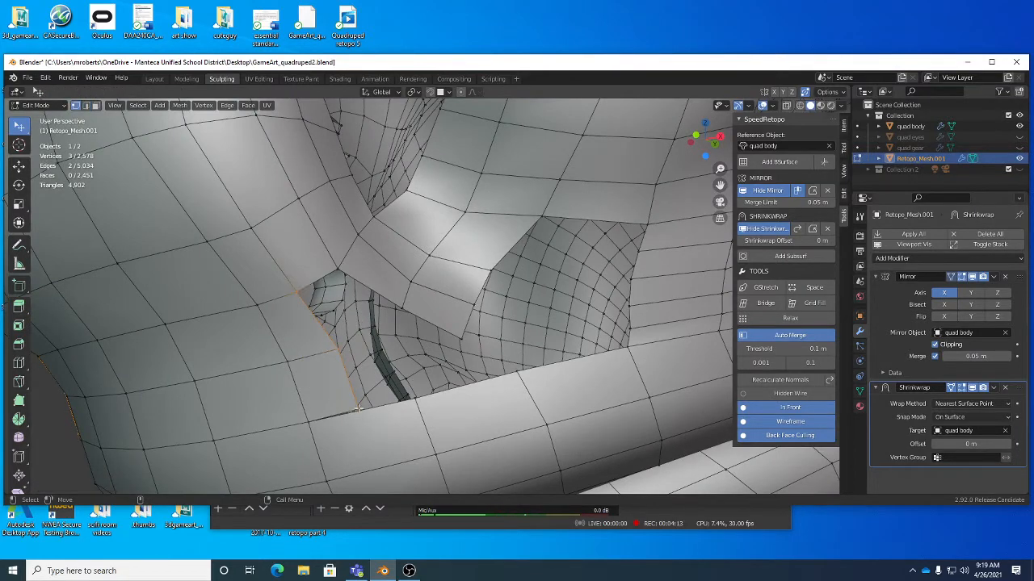
pyautogui.press('1')
pyautogui.click(351, 401)
pyautogui.press('g')
pyautogui.click(413, 404)
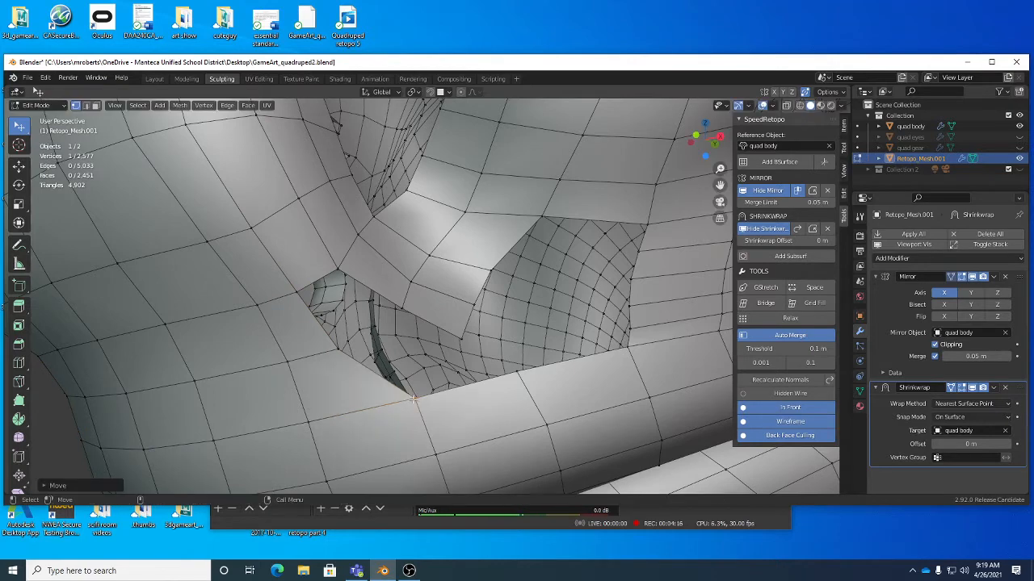
pyautogui.click(790, 335)
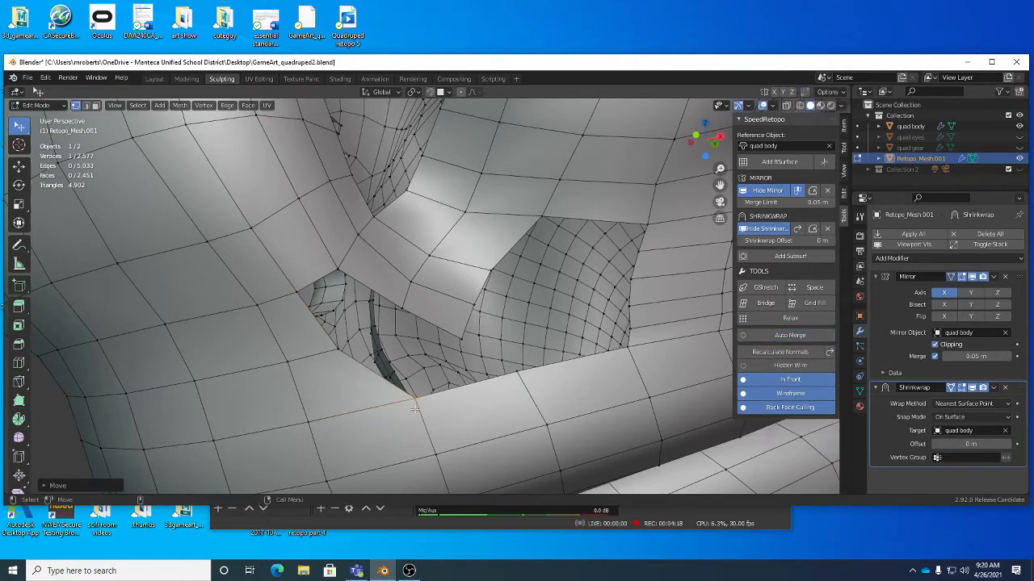
# Step: Reposition the merged corner vertex and the two vertices beneath it on the upper lip to even out their spacing
pyautogui.press('g')
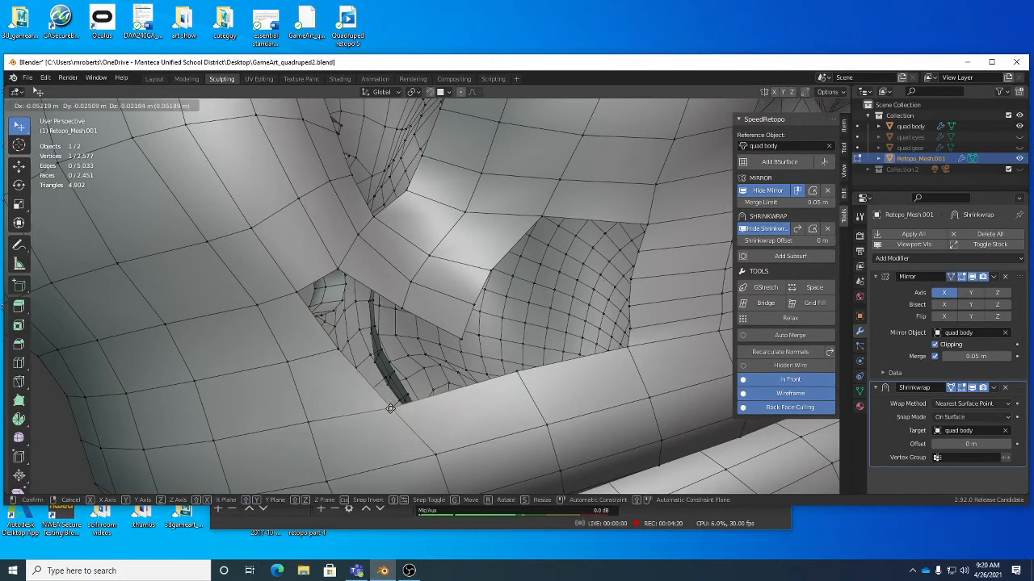
pyautogui.click(437, 450)
pyautogui.moveTo(437, 450); pyautogui.dragTo(452, 384, button='middle')
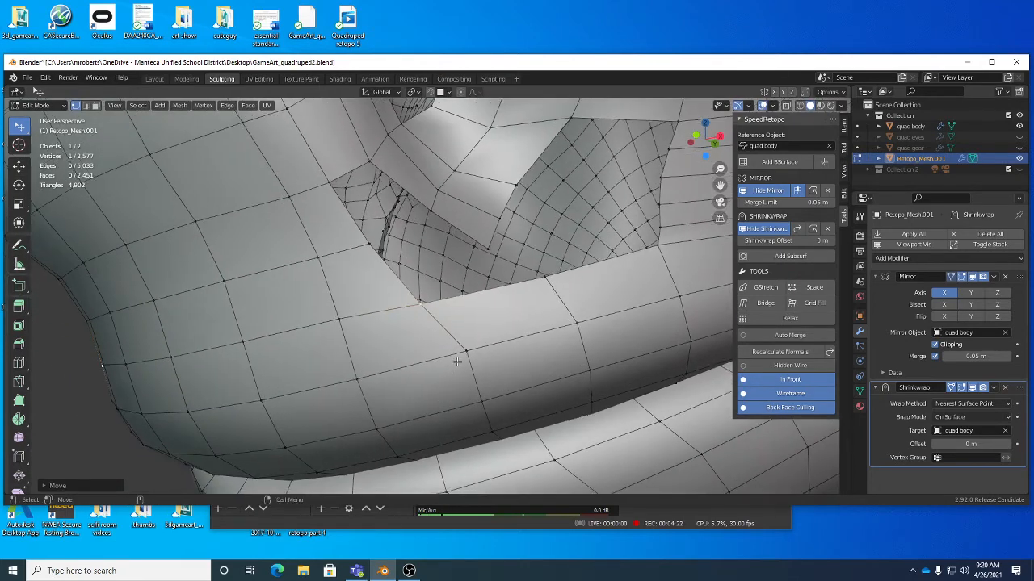
pyautogui.moveTo(466, 351); pyautogui.dragTo(449, 355)
pyautogui.moveTo(481, 401); pyautogui.dragTo(445, 356)
# Step: Select two neighbouring vertices on the upper lip and look through the Merge Vertices options
pyautogui.rightClick(478, 329)
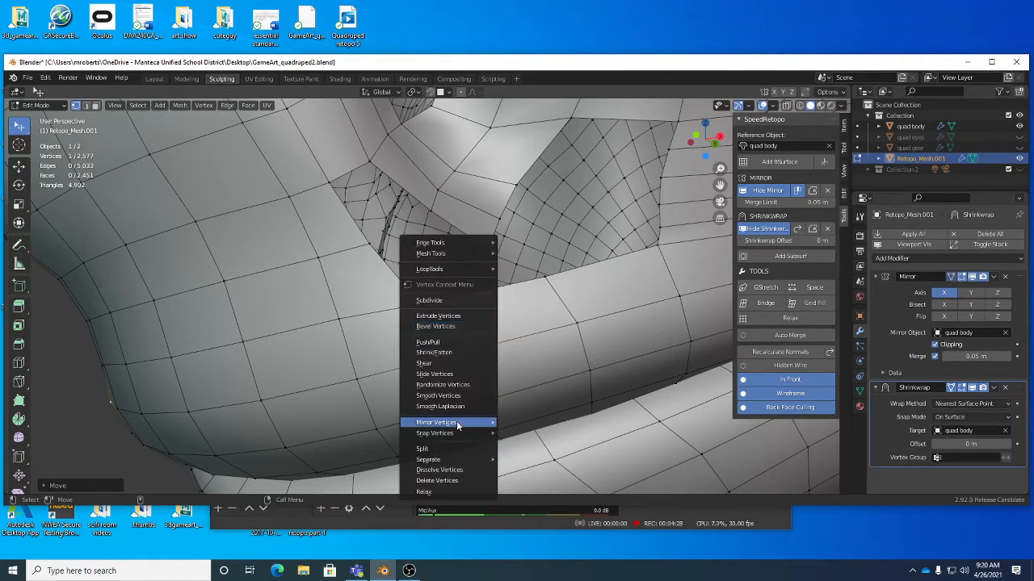
pyautogui.keyDown('shift'); pyautogui.click(575, 323); pyautogui.keyUp('shift')
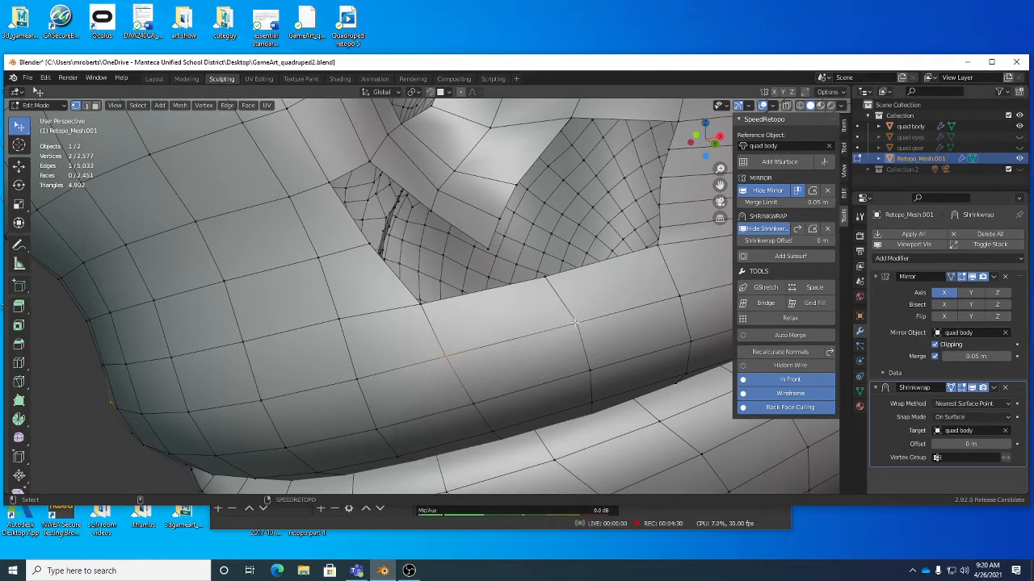
pyautogui.rightClick(498, 341)
pyautogui.moveTo(508, 436)
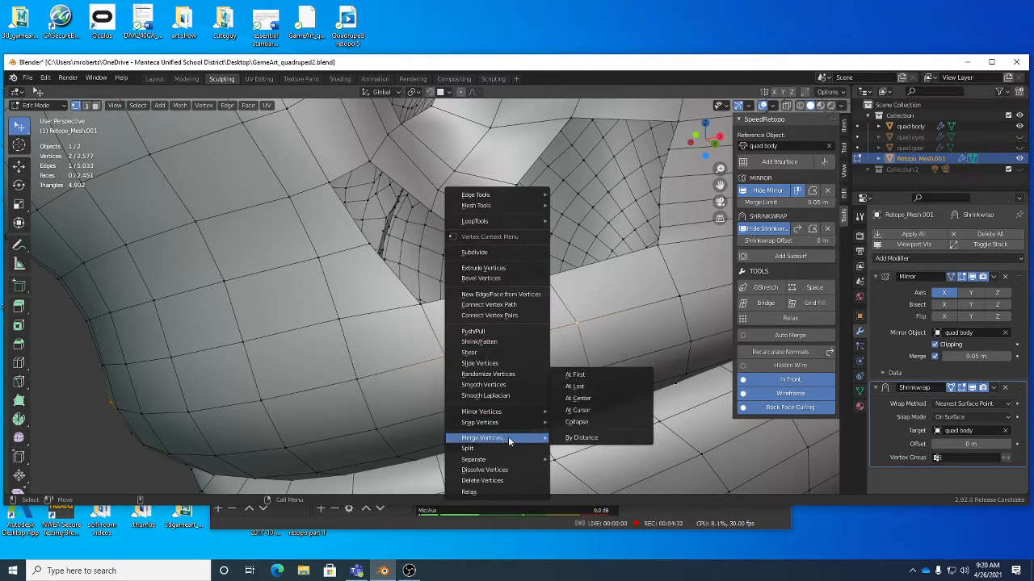
pyautogui.click(574, 374)
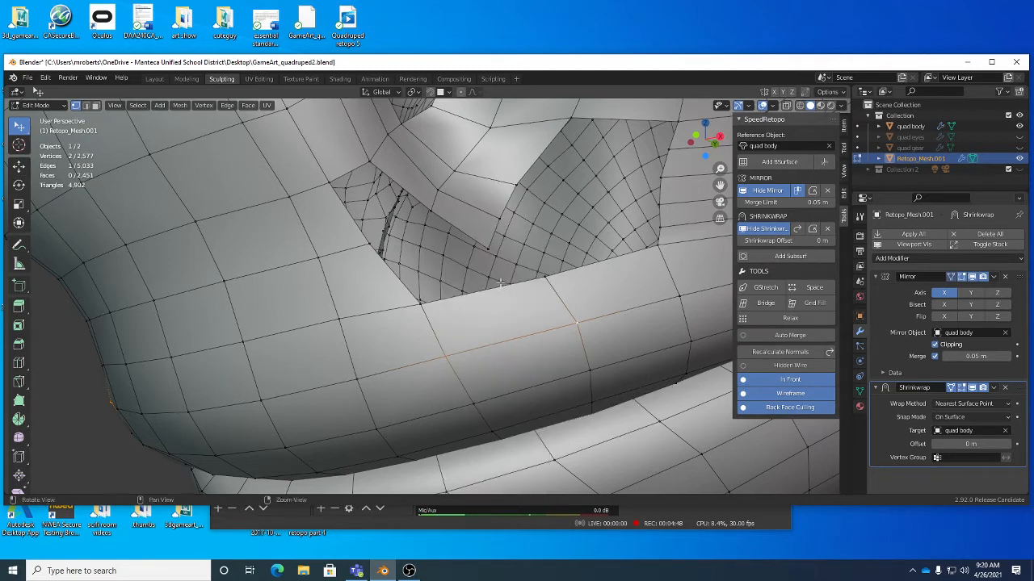
# Step: Bridge the two lower border edges of the nostril strip with the two open edges of the extruded strip below
pyautogui.moveTo(630, 315); pyautogui.dragTo(456, 271, button='middle')
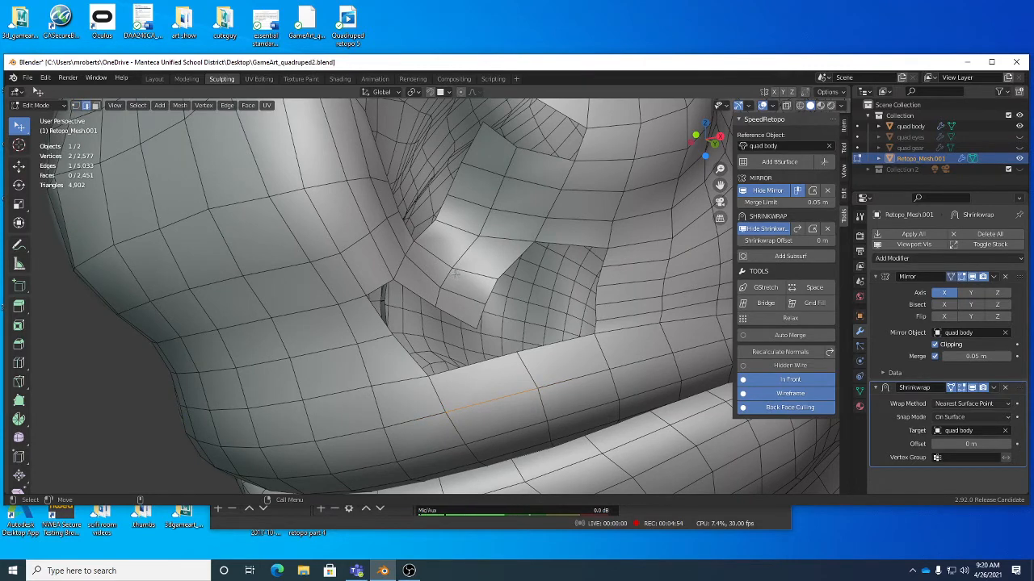
pyautogui.click(415, 292)
pyautogui.keyDown('shift'); pyautogui.click(372, 313); pyautogui.keyUp('shift')
pyautogui.keyDown('shift'); pyautogui.click(409, 354); pyautogui.keyUp('shift')
pyautogui.rightClick(545, 249)
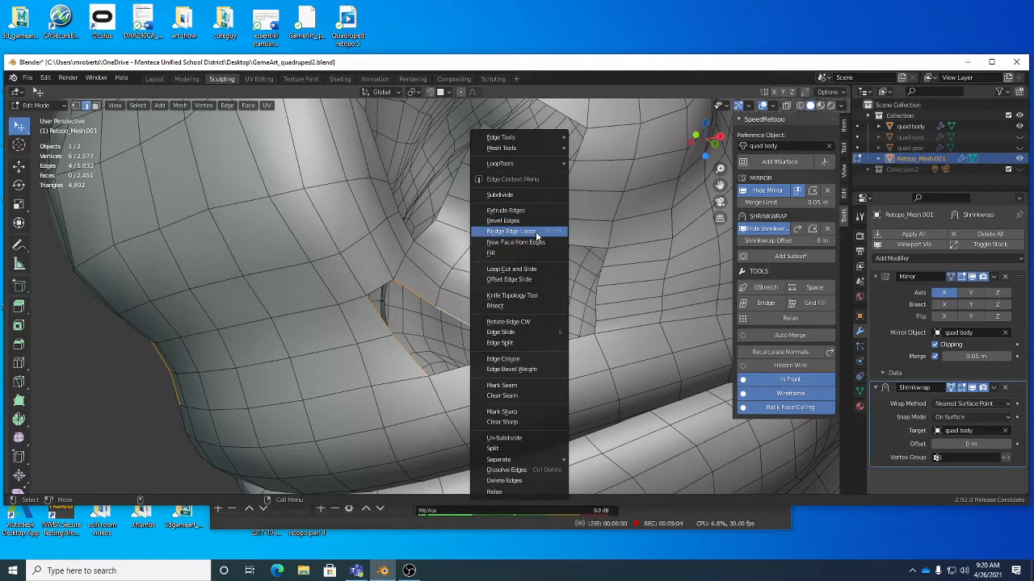
pyautogui.click(536, 232)
# Step: Move the rear edge of the bridged patch and the middle vertex of the nostril strip to smooth the face flow
pyautogui.click(466, 318)
pyautogui.press('g')
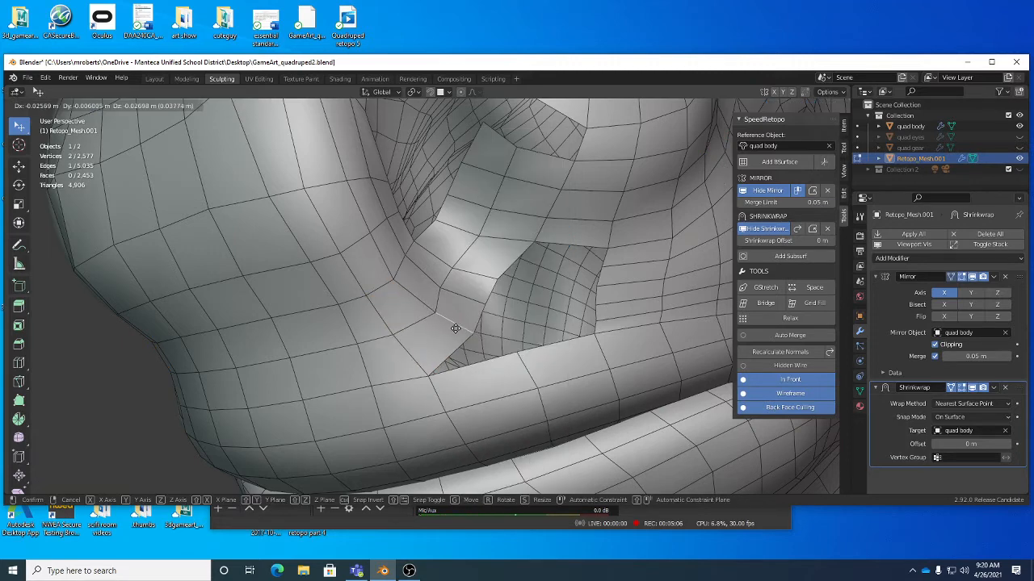
pyautogui.moveTo(455, 329); pyautogui.dragTo(428, 312)
pyautogui.press('1')
pyautogui.moveTo(452, 269); pyautogui.dragTo(461, 263)
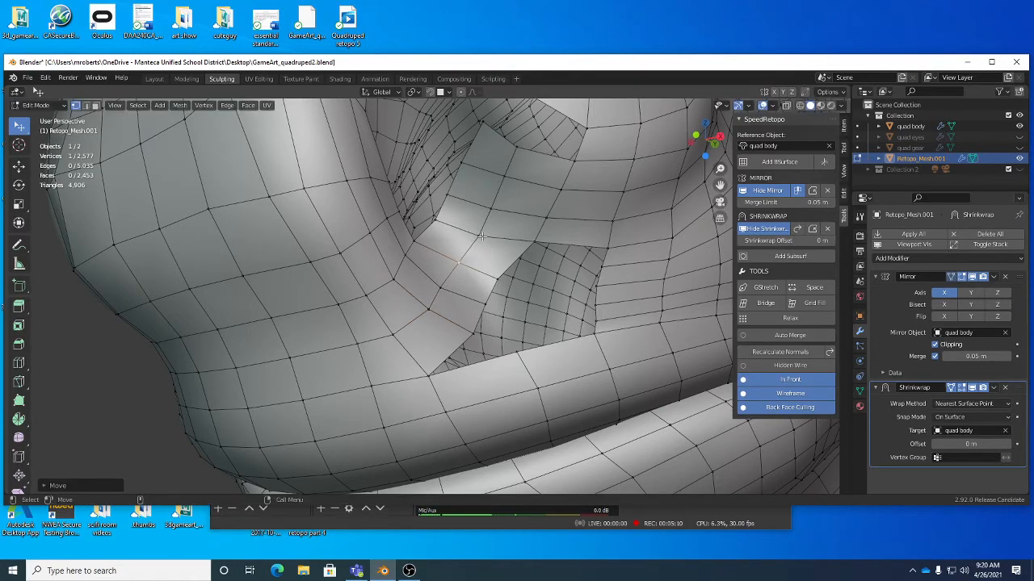
# Step: Bridge the two open edges on the nostril's rear upper rim with the two facing edges of the strip inside
pyautogui.keyDown('alt'); pyautogui.moveTo(482, 236); pyautogui.dragTo(393, 365, button='middle'); pyautogui.keyUp('alt')
pyautogui.keyDown('alt'); pyautogui.moveTo(393, 365); pyautogui.dragTo(454, 289, button='right'); pyautogui.keyUp('alt')
pyautogui.keyDown('alt'); pyautogui.moveTo(454, 288); pyautogui.dragTo(468, 287); pyautogui.keyUp('alt')
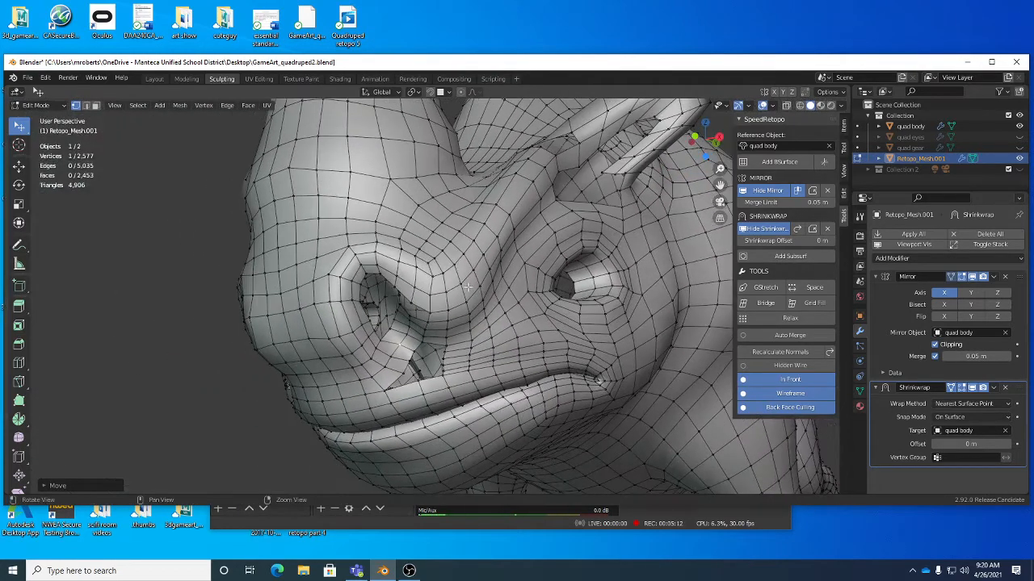
pyautogui.keyDown('alt'); pyautogui.moveTo(468, 287); pyautogui.dragTo(479, 282, button='right'); pyautogui.keyUp('alt')
pyautogui.keyDown('alt'); pyautogui.moveTo(480, 282); pyautogui.dragTo(489, 297); pyautogui.keyUp('alt')
pyautogui.moveTo(490, 297)
pyautogui.keyDown('alt'); pyautogui.mouseDown(button='right')
pyautogui.moveTo(495, 307)
pyautogui.moveTo(484, 298)
pyautogui.mouseUp(button='right'); pyautogui.keyUp('alt')
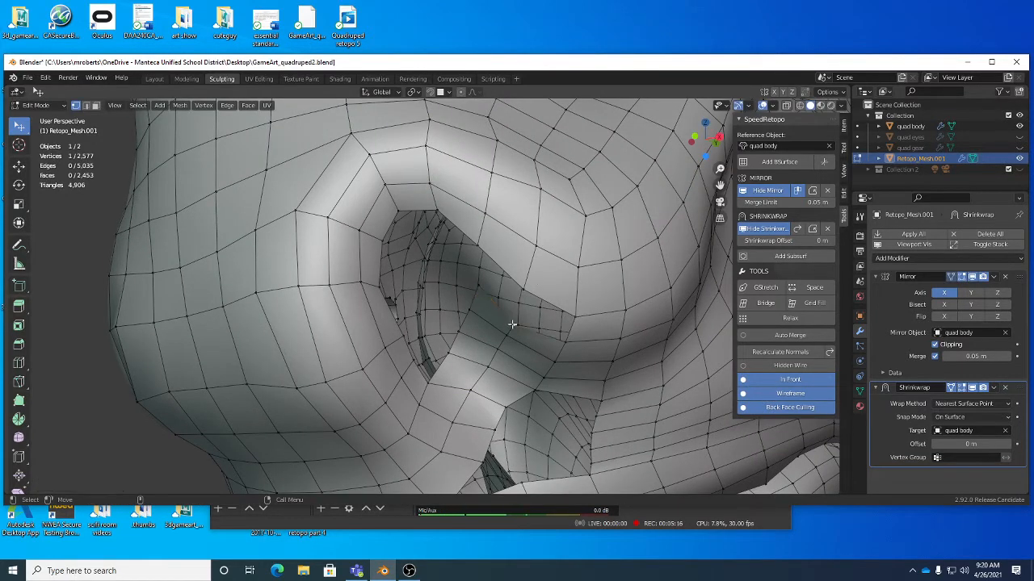
pyautogui.keyDown('shift'); pyautogui.click(504, 309); pyautogui.keyUp('shift')
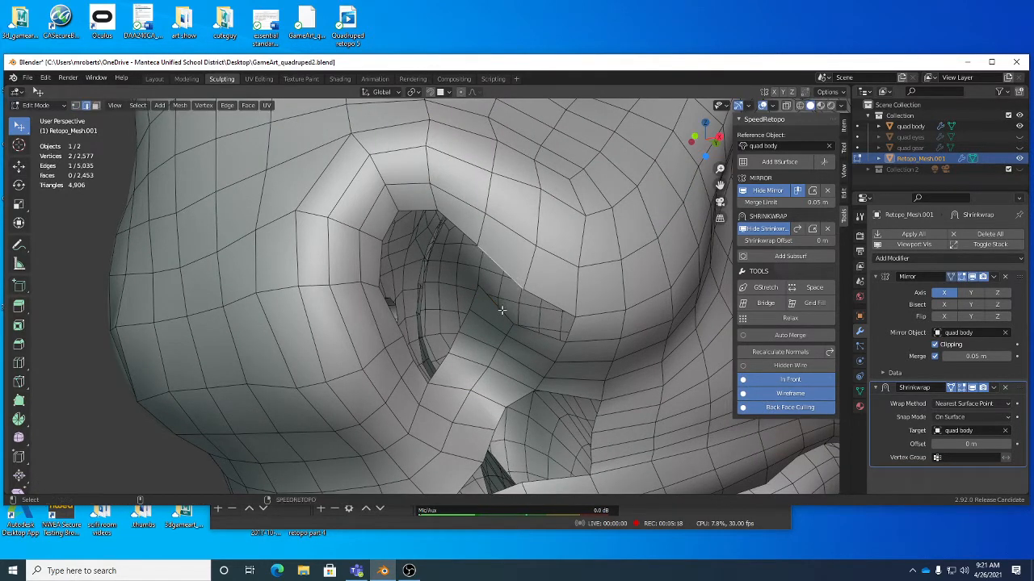
pyautogui.keyDown('shift'); pyautogui.click(501, 315); pyautogui.keyUp('shift')
pyautogui.keyDown('shift'); pyautogui.click(530, 333); pyautogui.keyUp('shift')
pyautogui.keyDown('shift'); pyautogui.click(561, 305); pyautogui.keyUp('shift')
pyautogui.hotkey('ctrl', 'e')
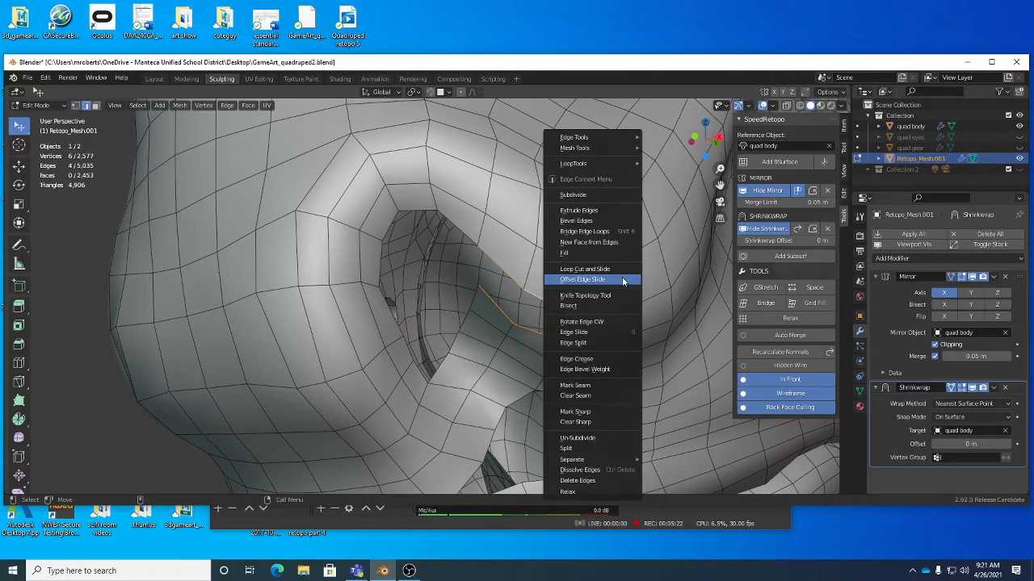
pyautogui.click(610, 233)
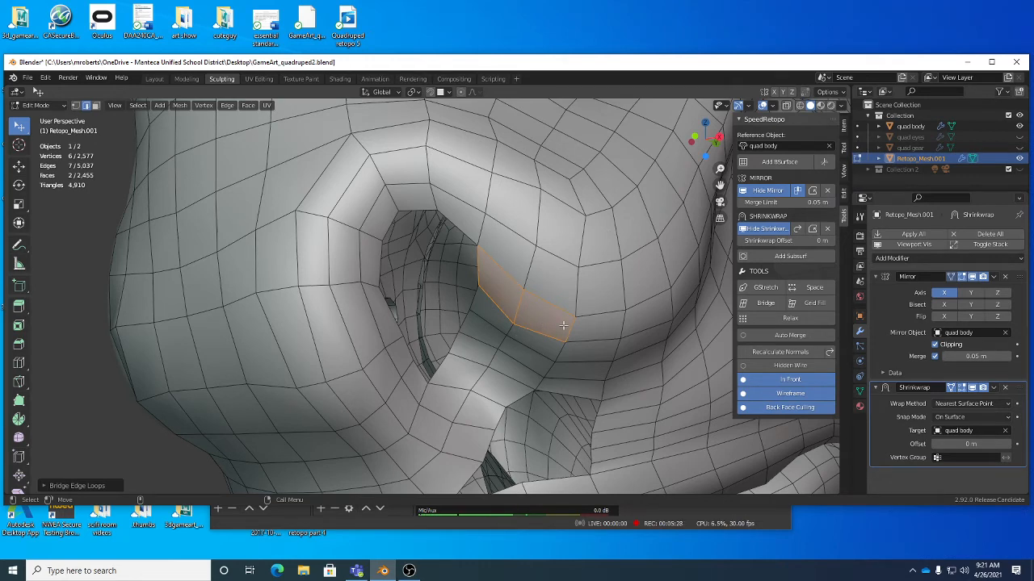
# Step: Switch to Sculpt Mode and adjust the mesh on the bulge behind the nostril with the Grab brush
pyautogui.scroll(-3, 560, 309)
pyautogui.moveTo(560, 309); pyautogui.dragTo(539, 322, button='middle')
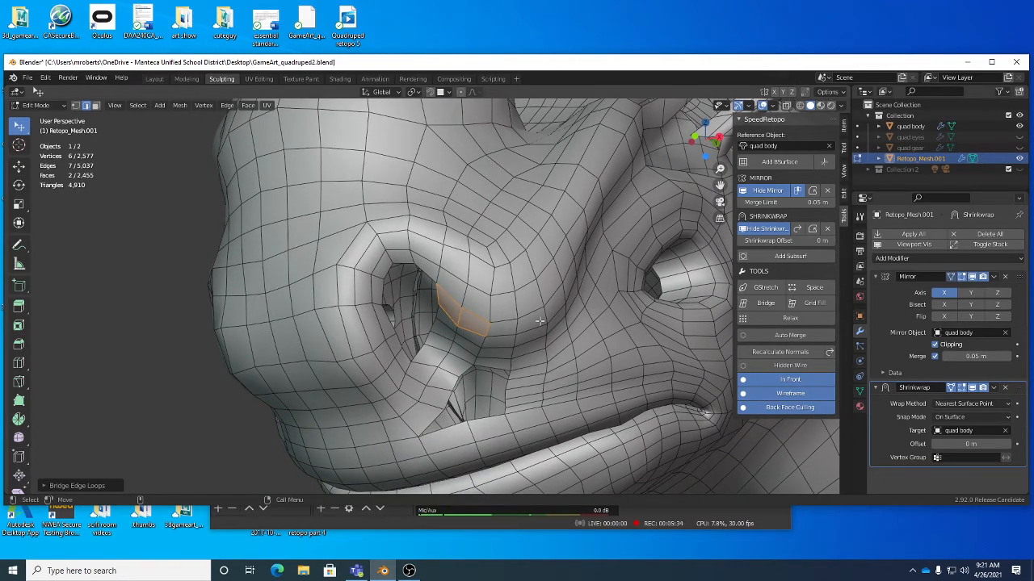
pyautogui.press('Tab')
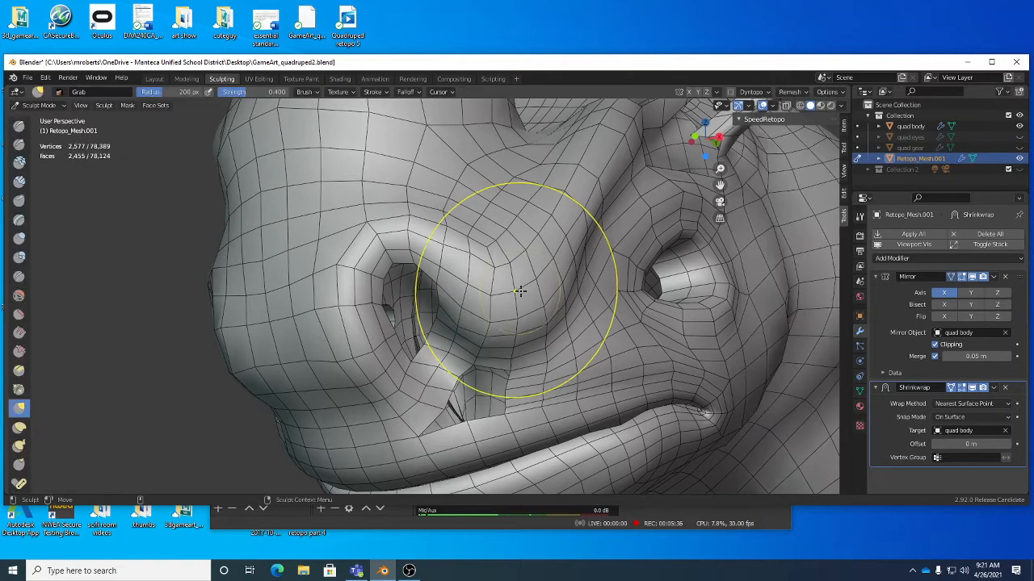
pyautogui.scroll(3, 514, 291)
pyautogui.scroll(-1, 513, 291)
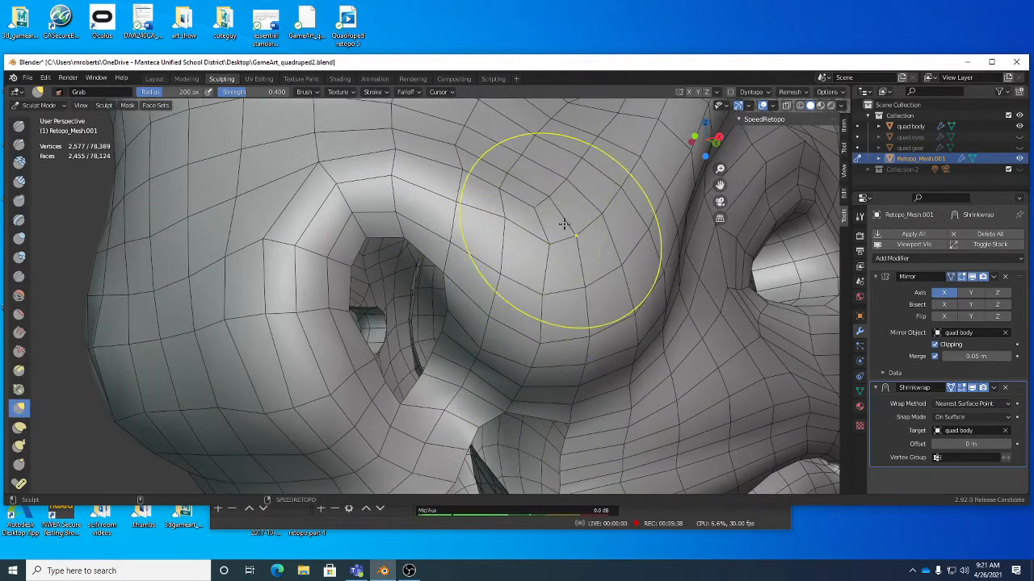
pyautogui.moveTo(558, 307)
pyautogui.mouseDown()
pyautogui.moveTo(565, 312)
pyautogui.moveTo(554, 204)
pyautogui.mouseUp()
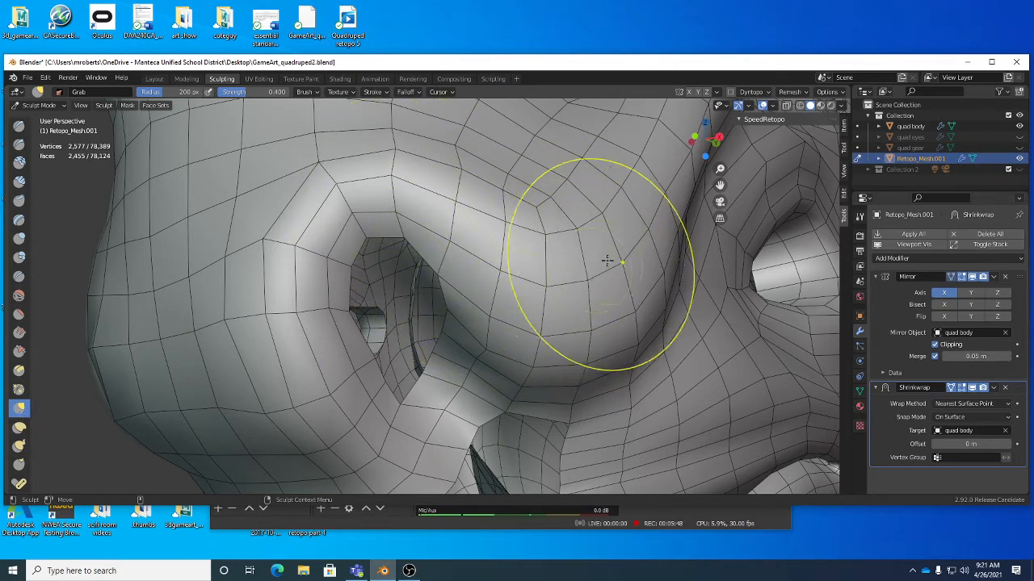
pyautogui.moveTo(610, 259); pyautogui.dragTo(565, 271, button='middle')
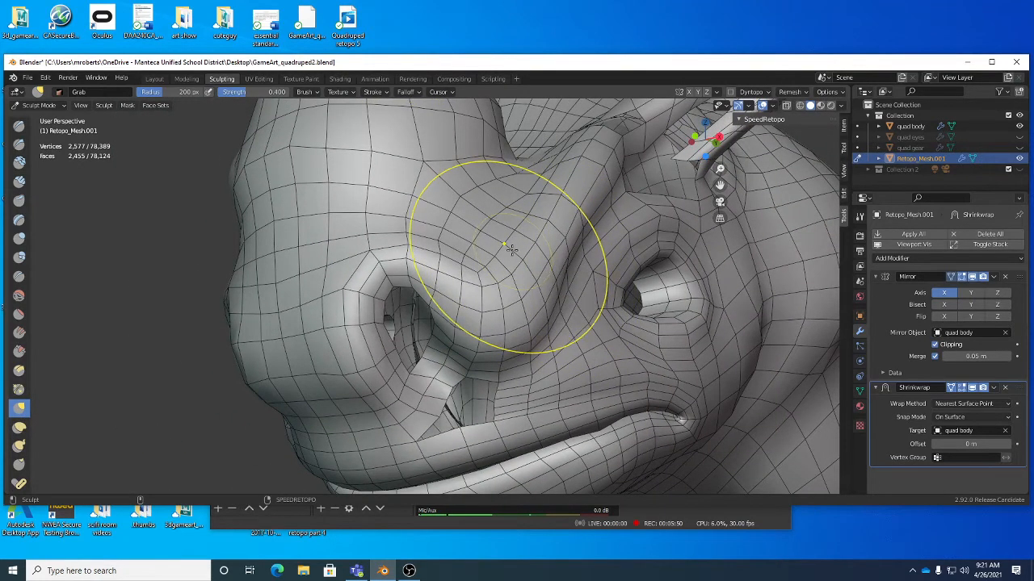
pyautogui.moveTo(508, 288)
pyautogui.mouseDown(button='middle')
pyautogui.moveTo(512, 340)
pyautogui.moveTo(494, 305)
pyautogui.mouseUp(button='middle')
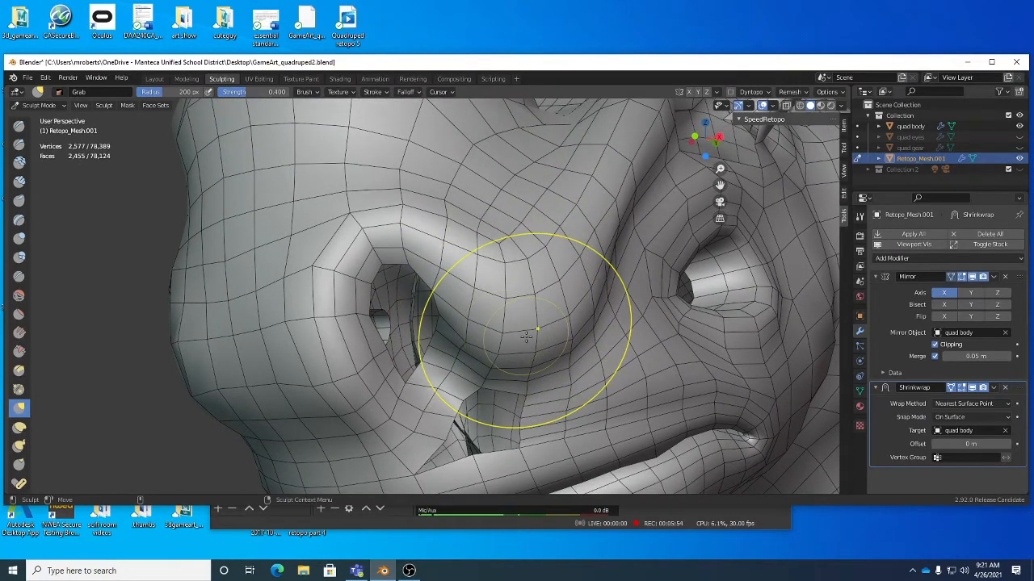
# Step: Return to Edit Mode and save the file
pyautogui.press('Tab')
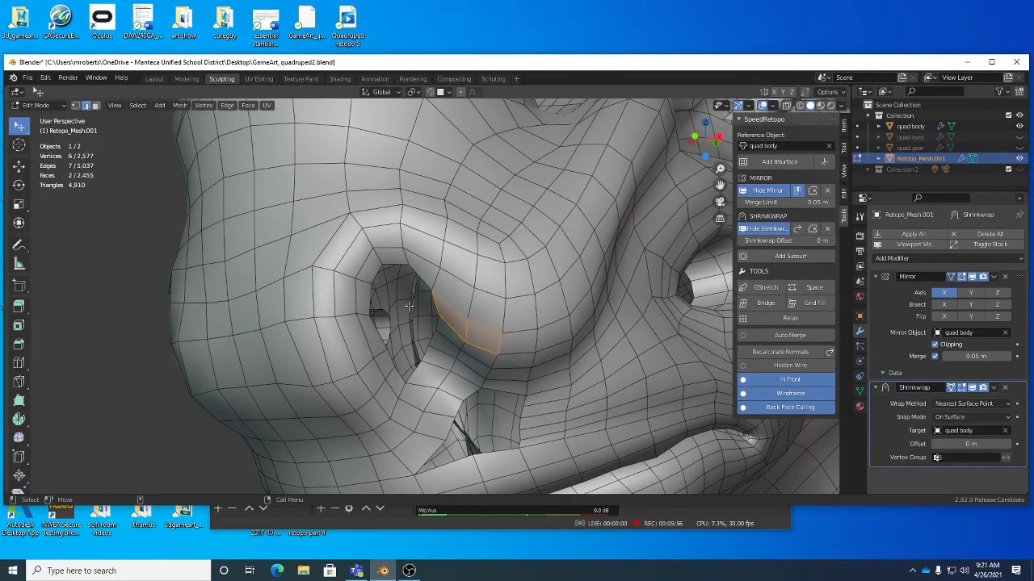
pyautogui.moveTo(426, 303); pyautogui.dragTo(434, 256, button='middle')
pyautogui.hotkey('ctrl', 's')
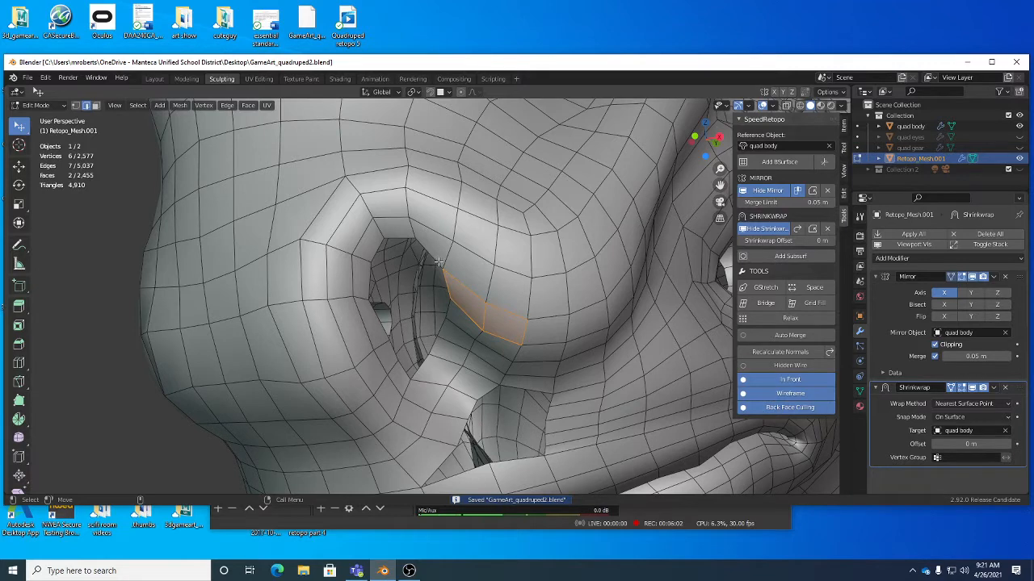
# Step: Reposition individual vertices along the nostril's upper and rear rim, using snapping, to even out the opening's outline
pyautogui.press('1')
pyautogui.moveTo(442, 268); pyautogui.dragTo(449, 275)
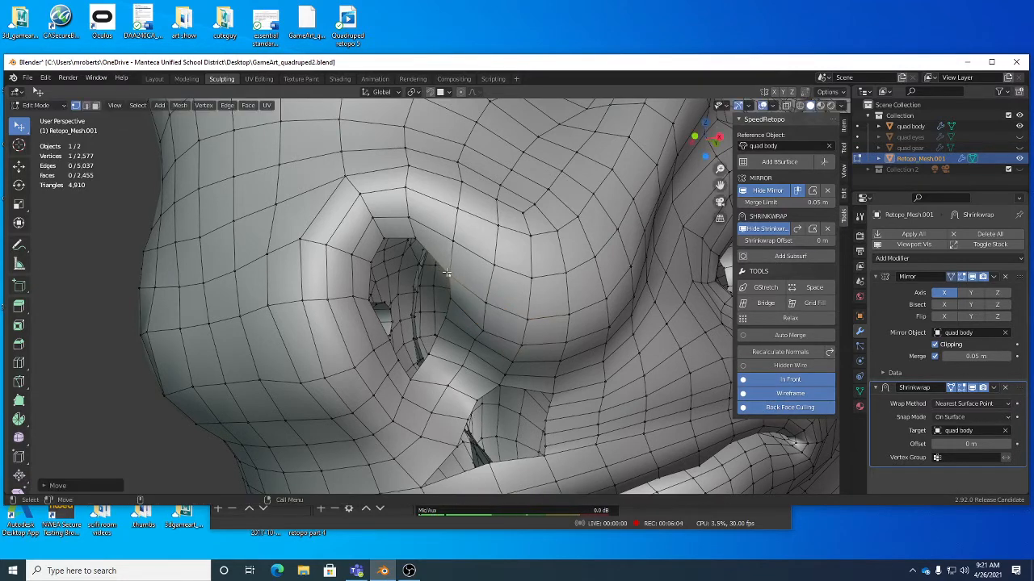
pyautogui.moveTo(451, 240); pyautogui.dragTo(459, 240)
pyautogui.scroll(3, 413, 235)
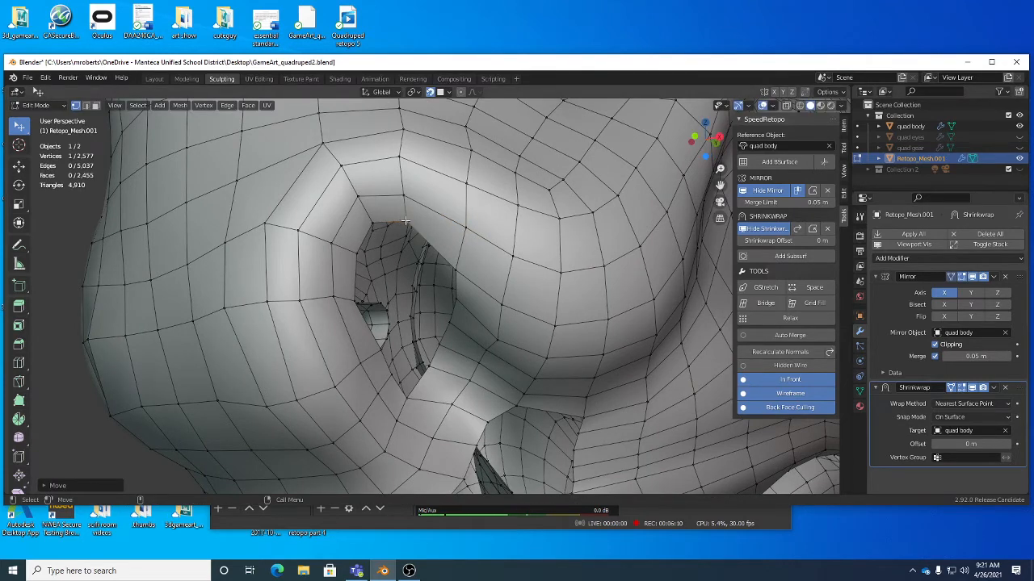
pyautogui.moveTo(405, 220); pyautogui.dragTo(370, 228)
pyautogui.click(431, 92)
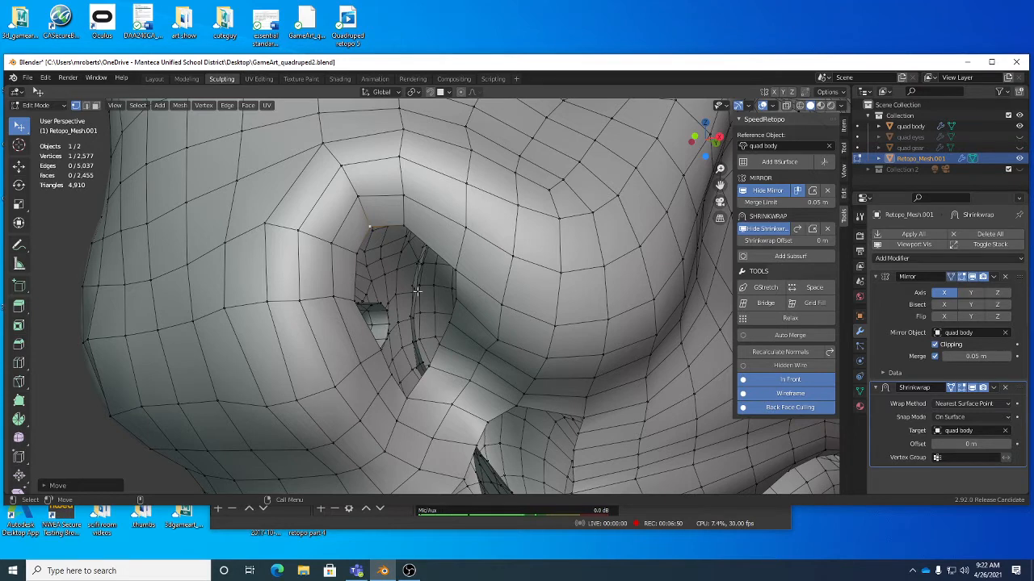
# Step: Slide the edge loop that runs from the nostril's lower front rim to the front of the snout upward
pyautogui.moveTo(418, 222); pyautogui.dragTo(470, 232, button='middle')
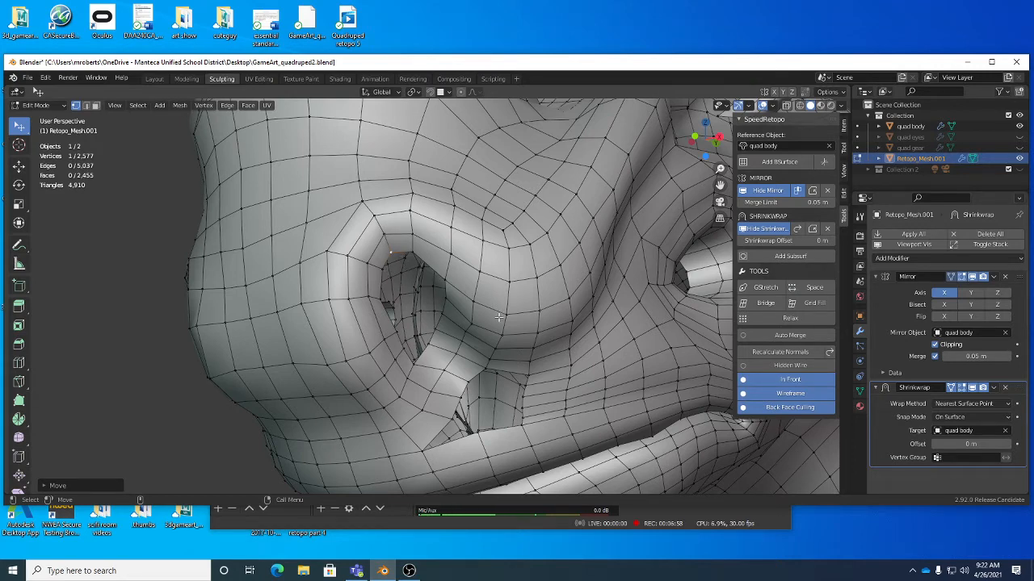
pyautogui.moveTo(498, 317); pyautogui.dragTo(477, 320, button='middle')
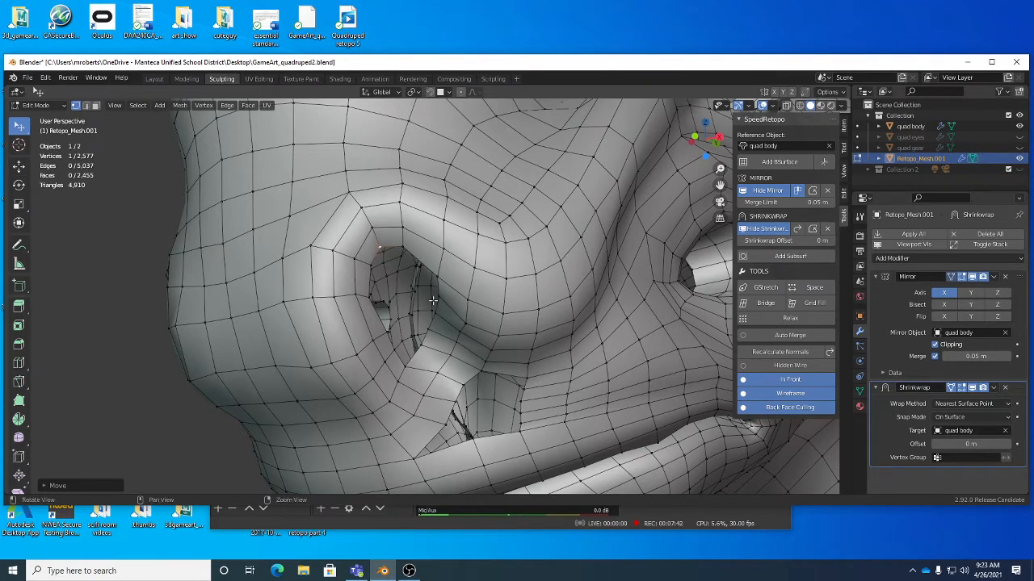
pyautogui.keyDown('shift'); pyautogui.moveTo(435, 304); pyautogui.dragTo(431, 297, button='middle'); pyautogui.keyUp('shift')
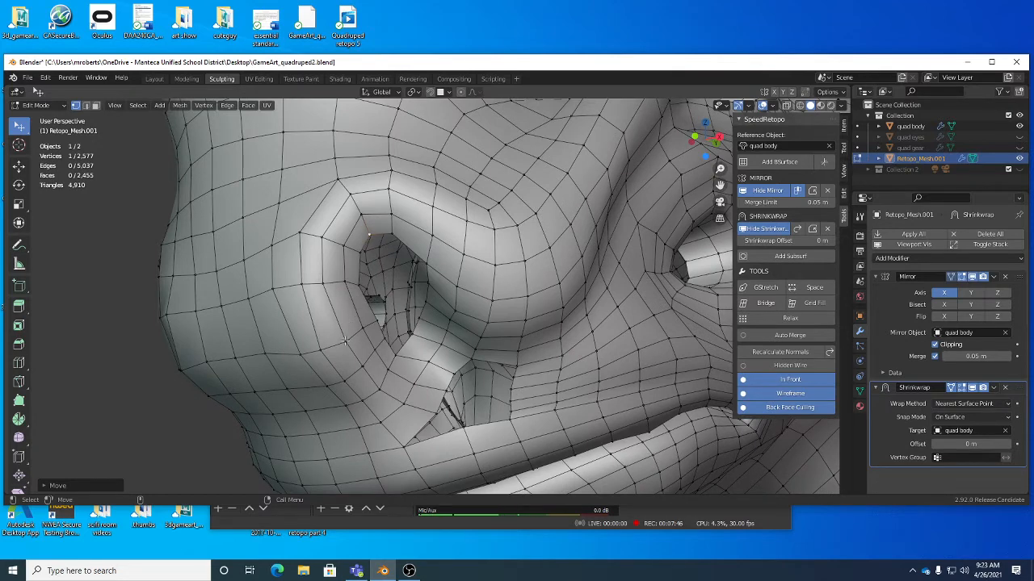
pyautogui.press('2')
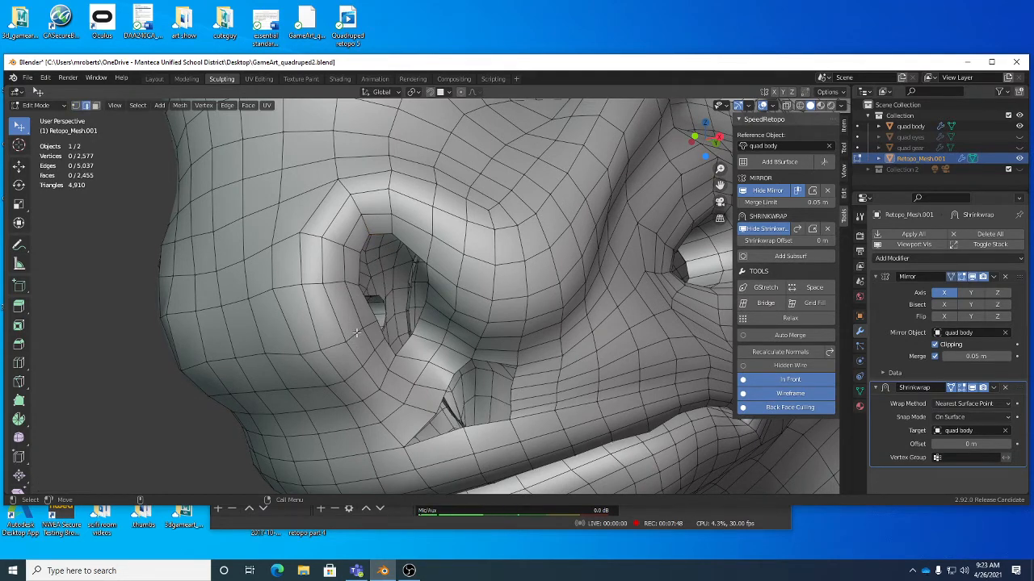
pyautogui.keyDown('ctrl'); pyautogui.click(356, 332); pyautogui.keyUp('ctrl')
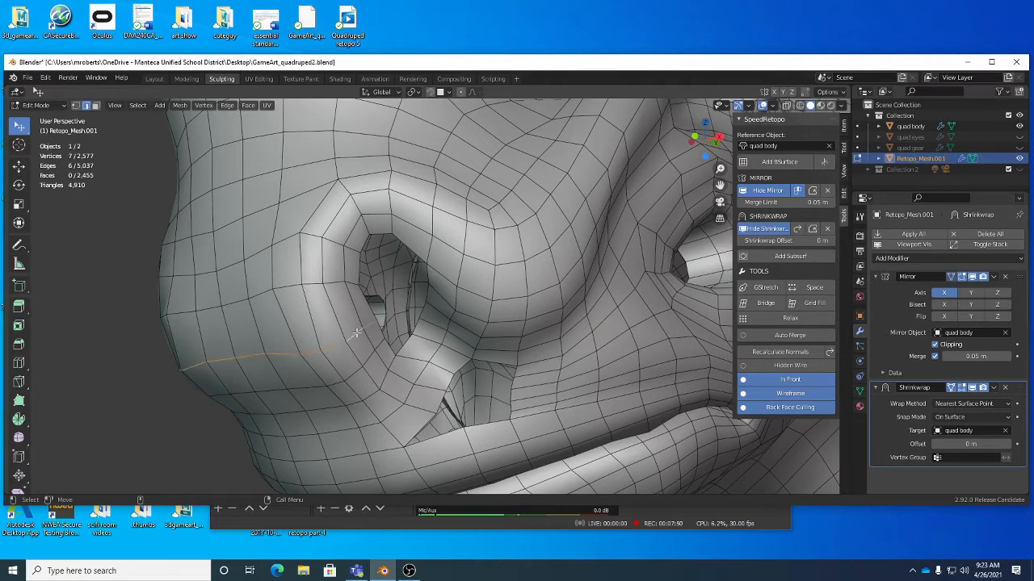
pyautogui.rightClick(411, 291)
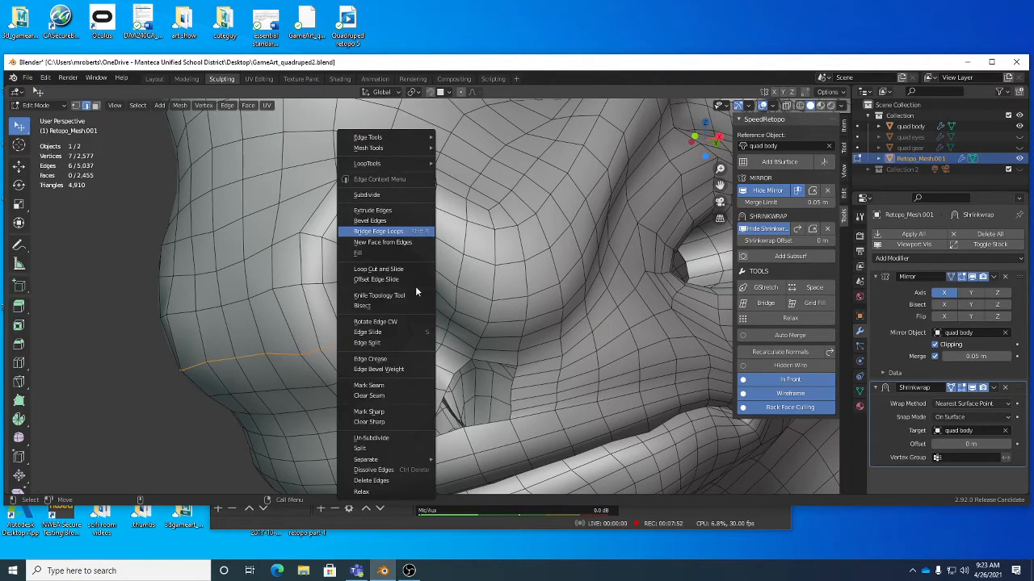
pyautogui.click(390, 333)
pyautogui.click(381, 329)
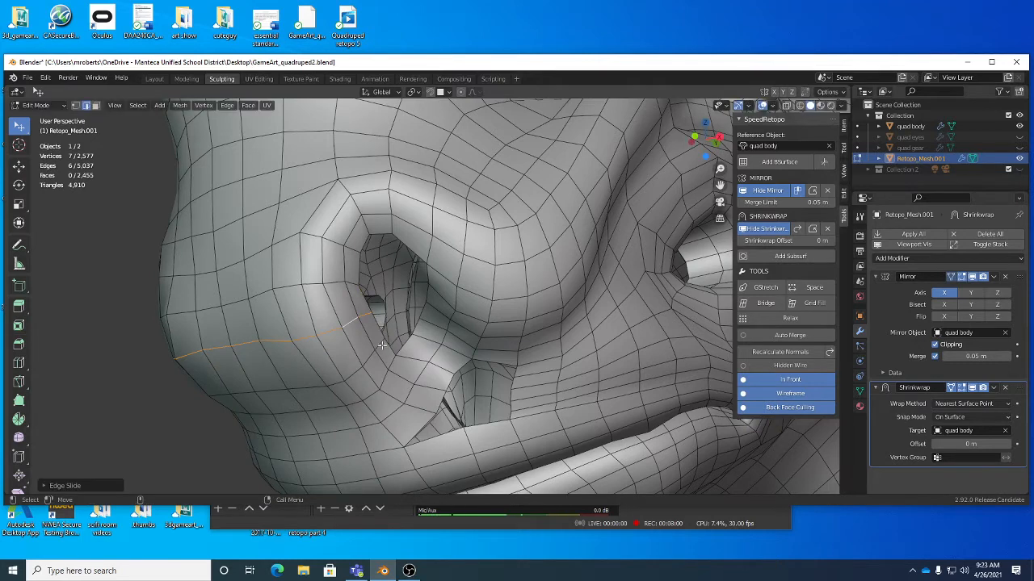
# Step: Slide the loops below the nostril's front rim and readjust the first one to space the rows evenly toward the lip
pyautogui.keyDown('alt'); pyautogui.click(382, 346); pyautogui.keyUp('alt')
pyautogui.press('g')
pyautogui.press('g')
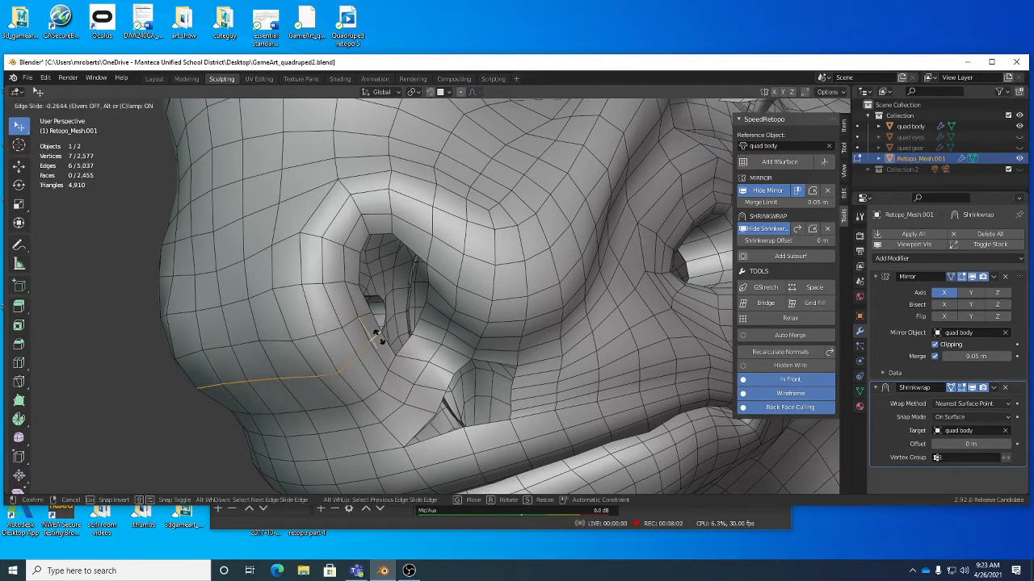
pyautogui.click(379, 335)
pyautogui.keyDown('alt'); pyautogui.click(369, 315); pyautogui.keyUp('alt')
pyautogui.press('g')
pyautogui.press('g')
pyautogui.click(381, 352)
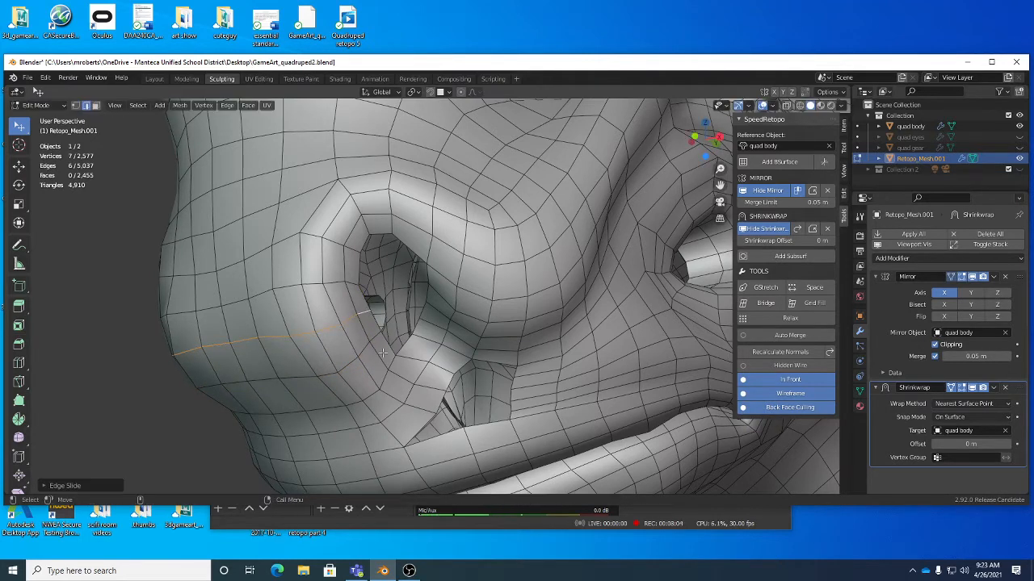
pyautogui.keyDown('alt'); pyautogui.click(383, 378); pyautogui.keyUp('alt')
pyautogui.press('g')
pyautogui.press('g')
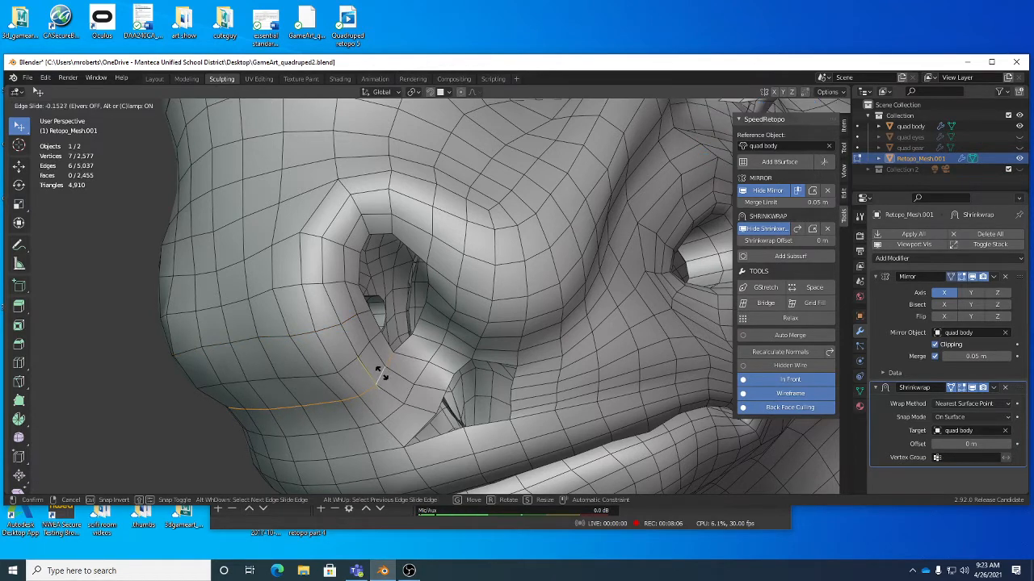
pyautogui.click(382, 373)
# Step: Bridge the open edge on the nostril's top rim with the open edge on its lower front rim
pyautogui.moveTo(360, 325); pyautogui.dragTo(348, 257, button='middle')
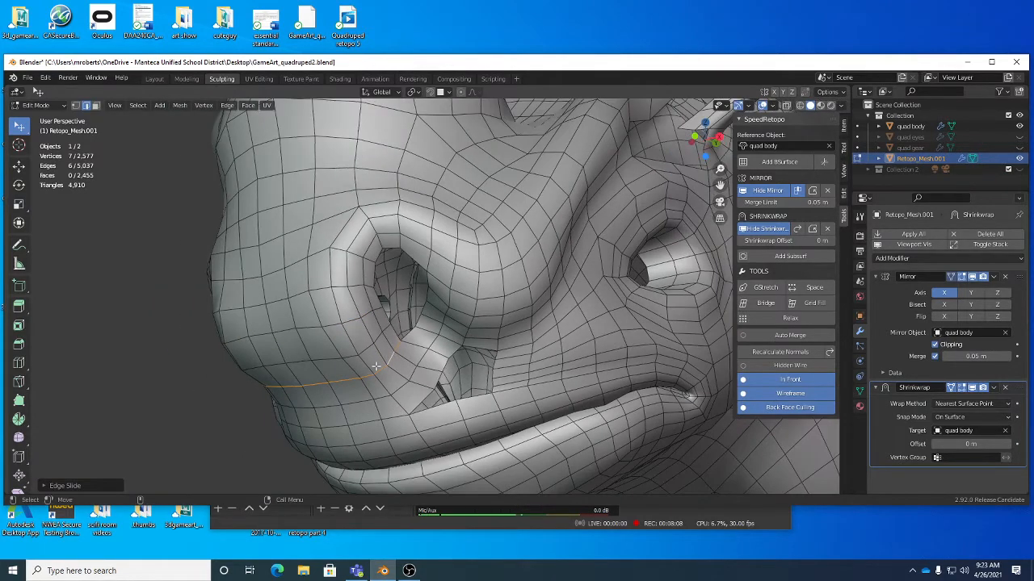
pyautogui.keyDown('shift'); pyautogui.moveTo(380, 317); pyautogui.dragTo(402, 295, button='middle'); pyautogui.keyUp('shift')
pyautogui.scroll(2, 415, 350)
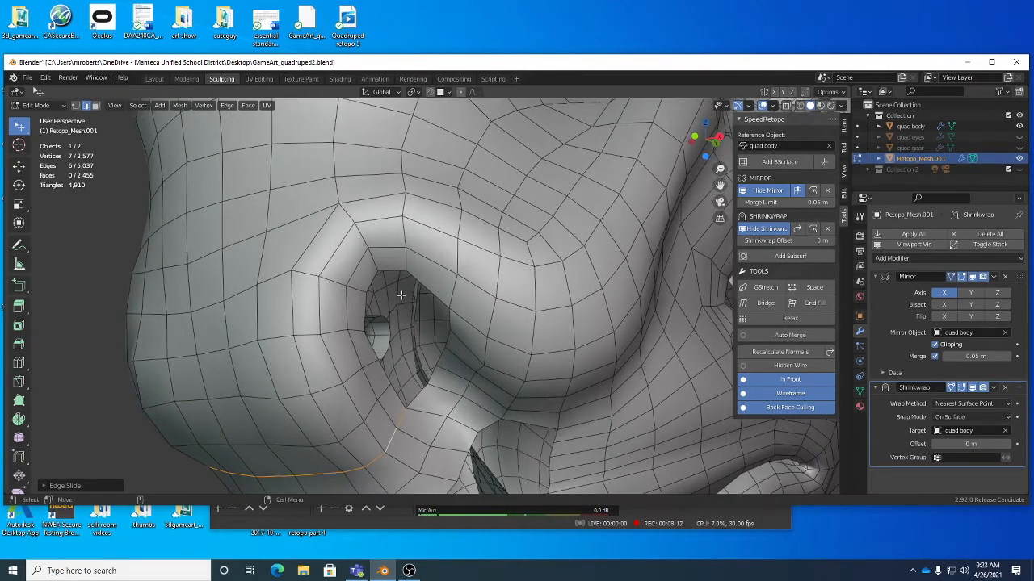
pyautogui.click(400, 270)
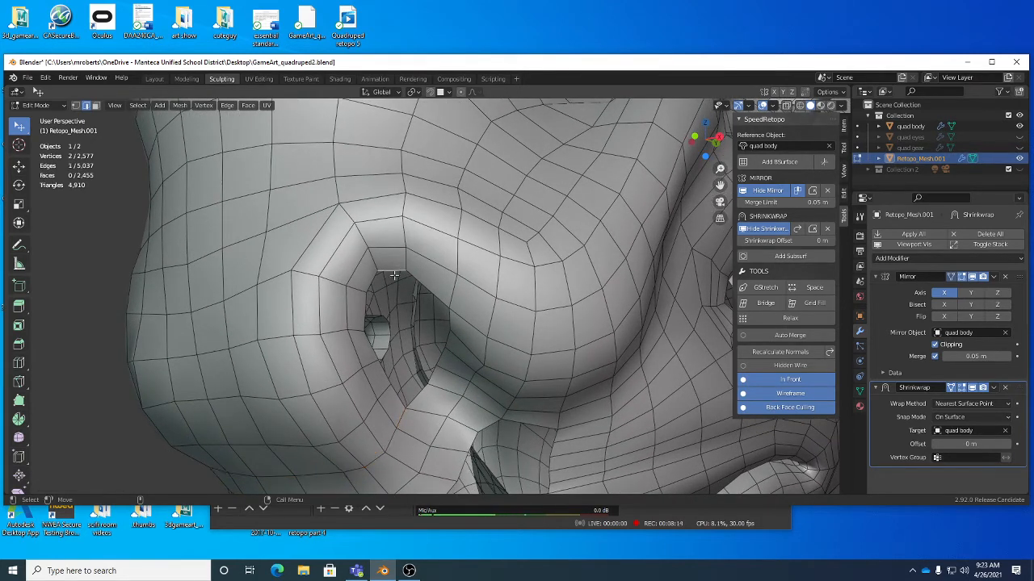
pyautogui.keyDown('shift'); pyautogui.click(373, 350); pyautogui.keyUp('shift')
pyautogui.hotkey('ctrl', 'e')
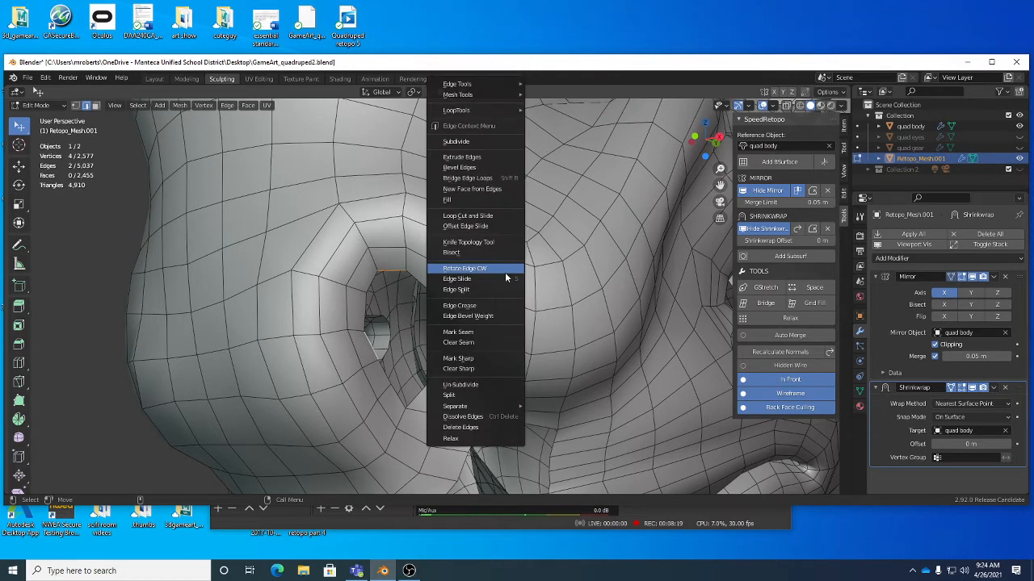
pyautogui.click(475, 178)
# Step: Cut the bridged nostril face across its middle with one loop cut and move the new edge toward the rear
pyautogui.scroll(3, 403, 303)
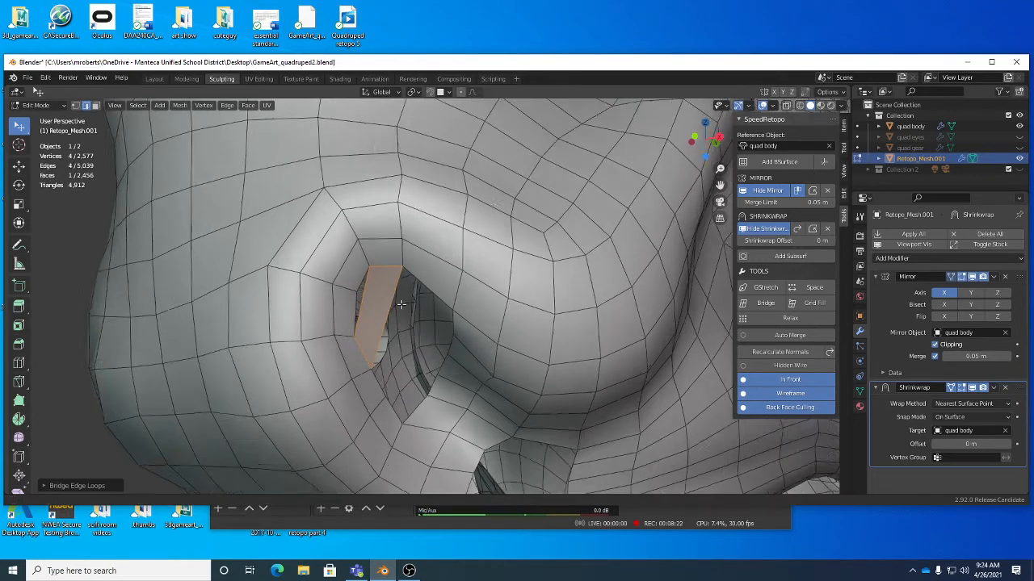
pyautogui.hotkey('ctrl', 'r')
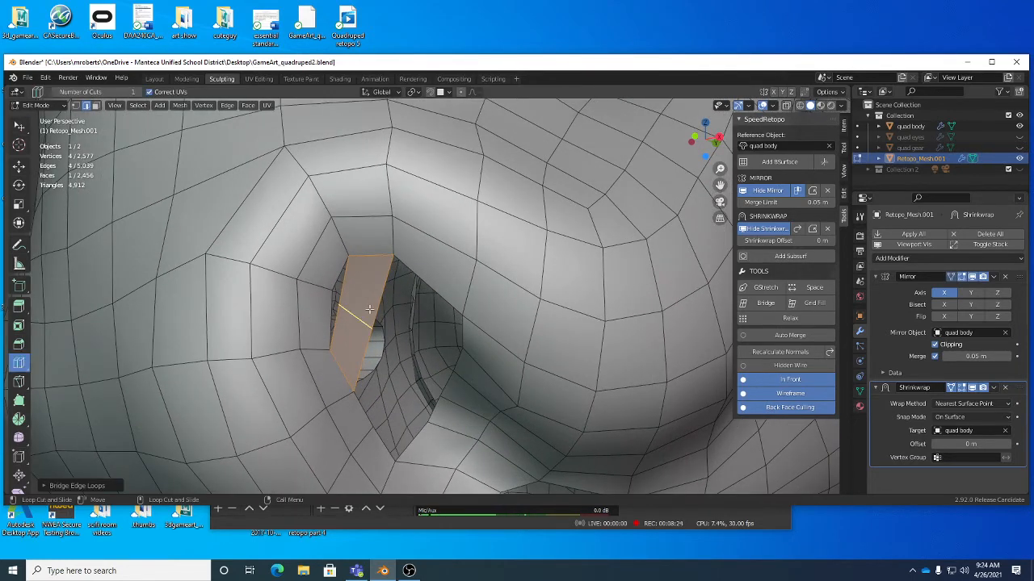
pyautogui.click(372, 312)
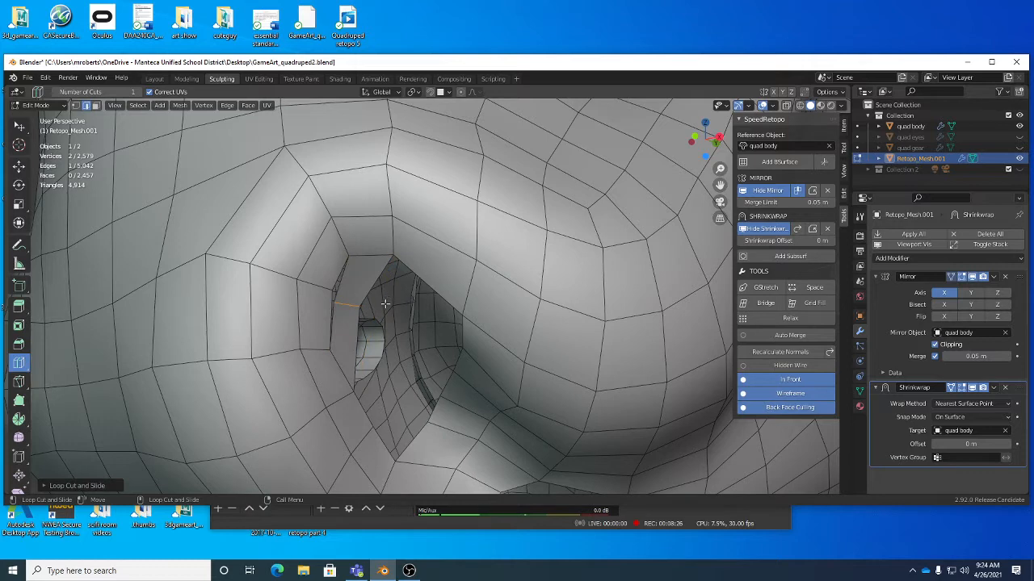
pyautogui.press('w')
pyautogui.press('g')
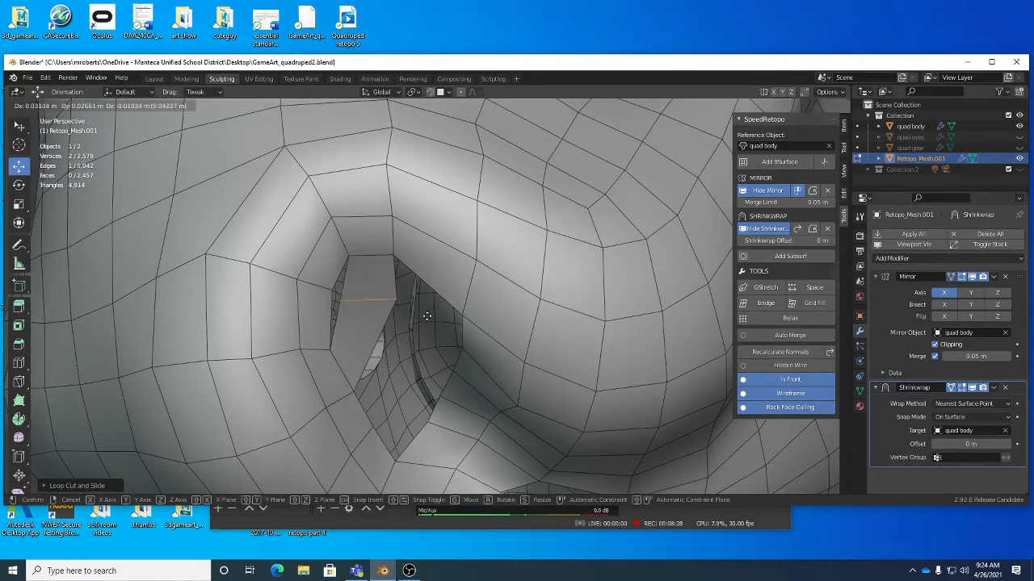
pyautogui.click(424, 317)
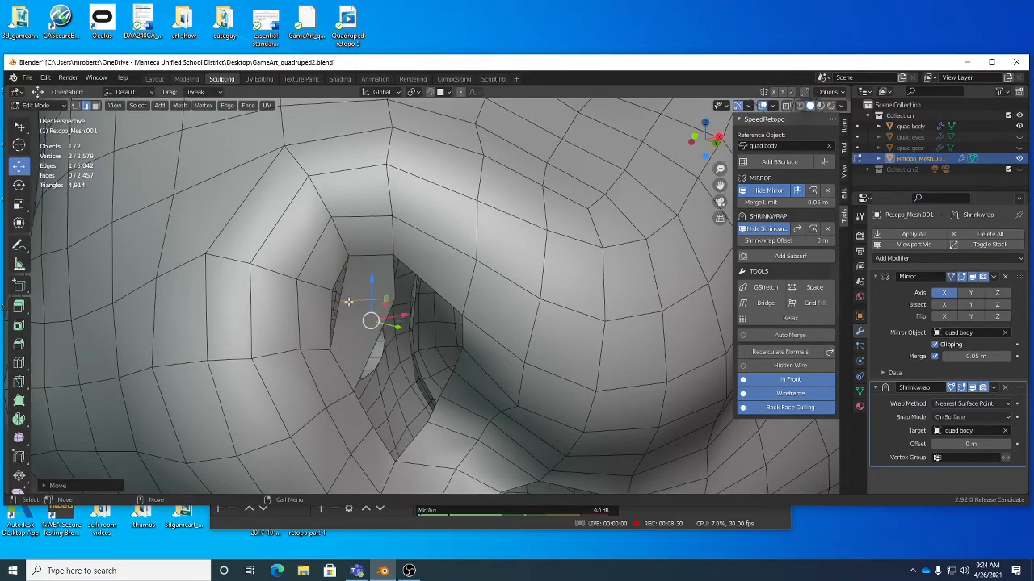
# Step: Enable Auto Merge and merge the front end vertex of the new cut into the nearby vertex on the nostril's front rim
pyautogui.press('1')
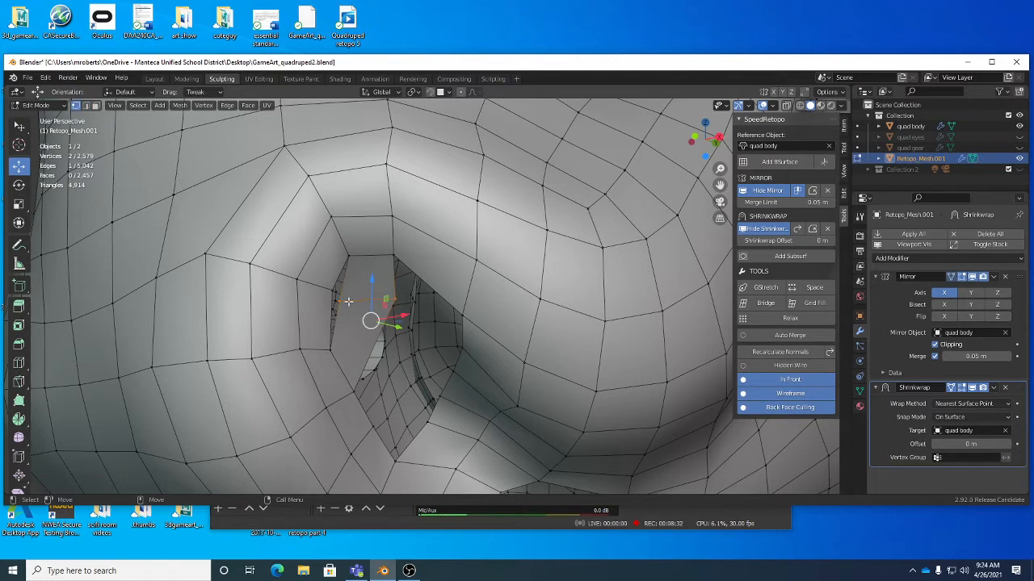
pyautogui.press('w')
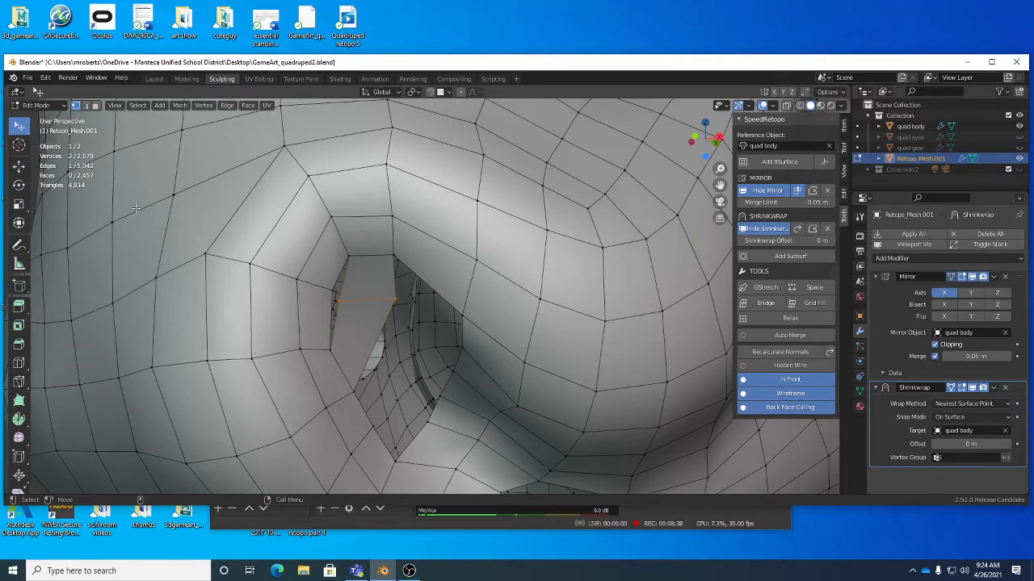
pyautogui.press('w')
pyautogui.press('w')
pyautogui.press('w')
pyautogui.press('w')
pyautogui.click(783, 336)
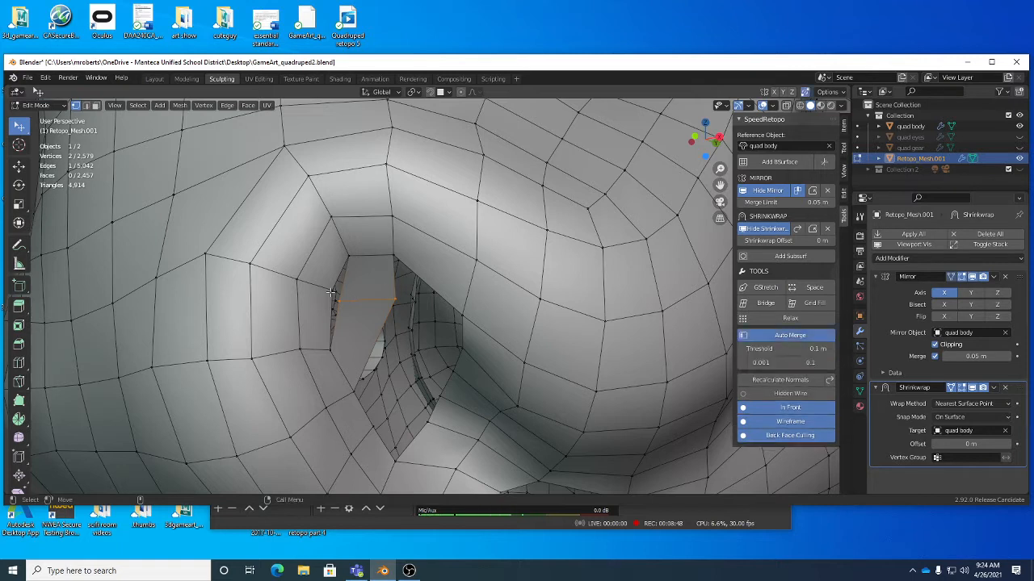
pyautogui.moveTo(338, 302); pyautogui.dragTo(331, 289)
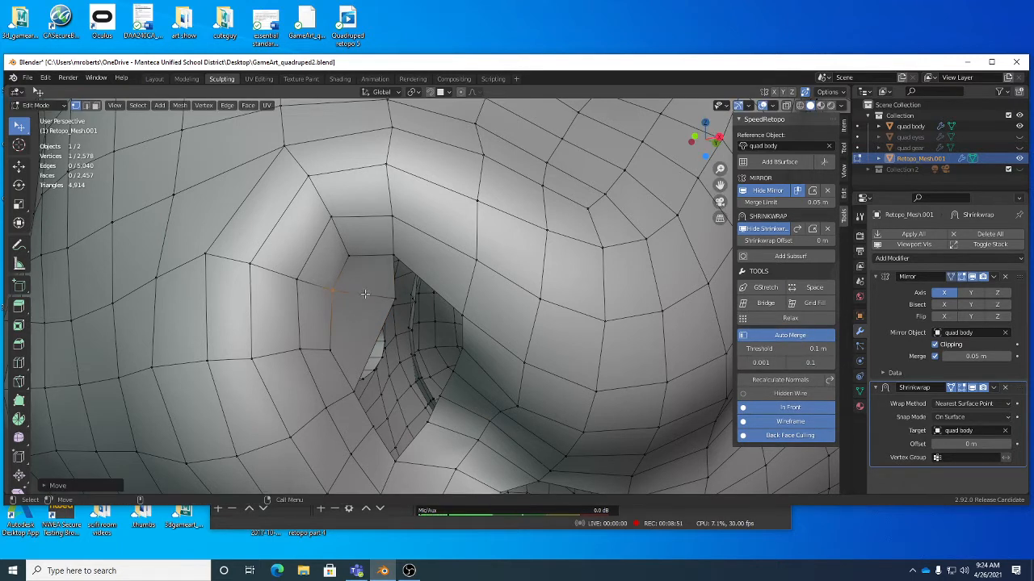
# Step: Turn Auto Merge off, reposition the new patch's vertices along the nostril's front and top rim with snapping, and save the file
pyautogui.click(775, 335)
pyautogui.moveTo(393, 297); pyautogui.dragTo(323, 341)
pyautogui.click(429, 92)
pyautogui.moveTo(356, 394); pyautogui.dragTo(350, 395)
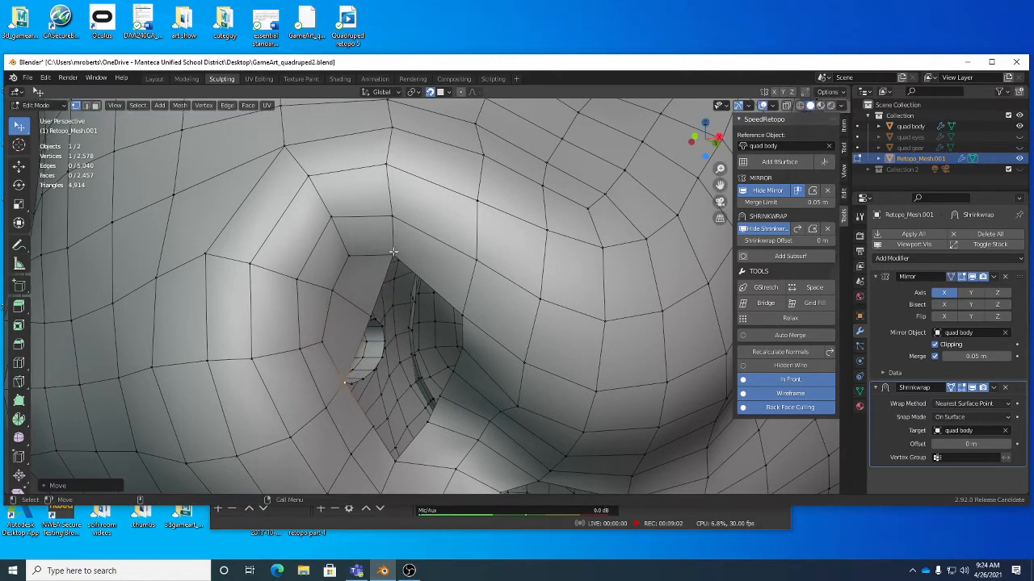
pyautogui.moveTo(394, 255); pyautogui.dragTo(396, 257)
pyautogui.moveTo(332, 291); pyautogui.dragTo(322, 284)
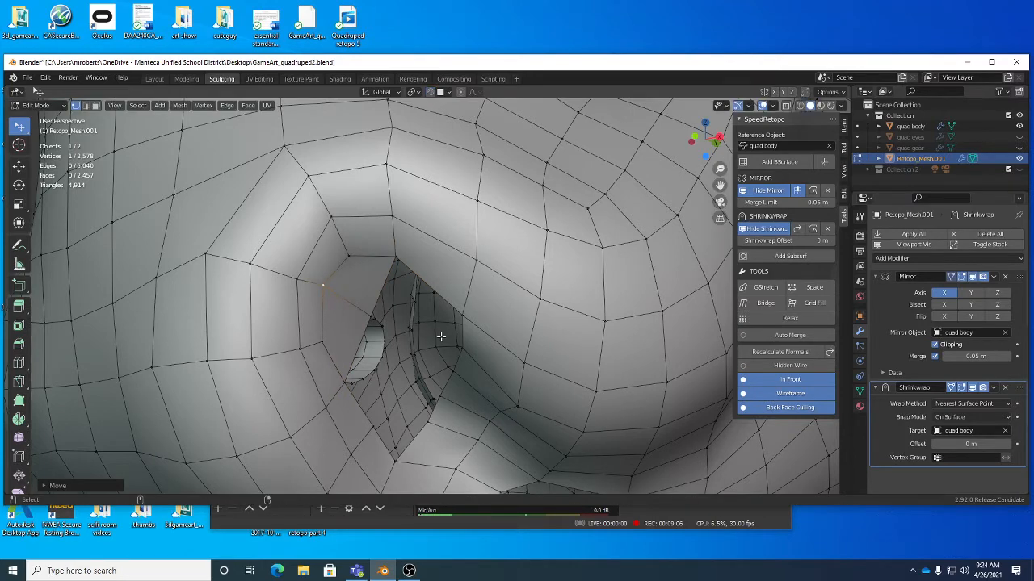
pyautogui.hotkey('ctrl', 's')
# Step: Delete the narrow face beside the gap at the upper end of the ridge above the nostril
pyautogui.keyDown('alt'); pyautogui.moveTo(505, 342); pyautogui.dragTo(431, 274, button='right'); pyautogui.keyUp('alt')
pyautogui.keyDown('alt'); pyautogui.moveTo(430, 275); pyautogui.dragTo(446, 315, button='middle'); pyautogui.keyUp('alt')
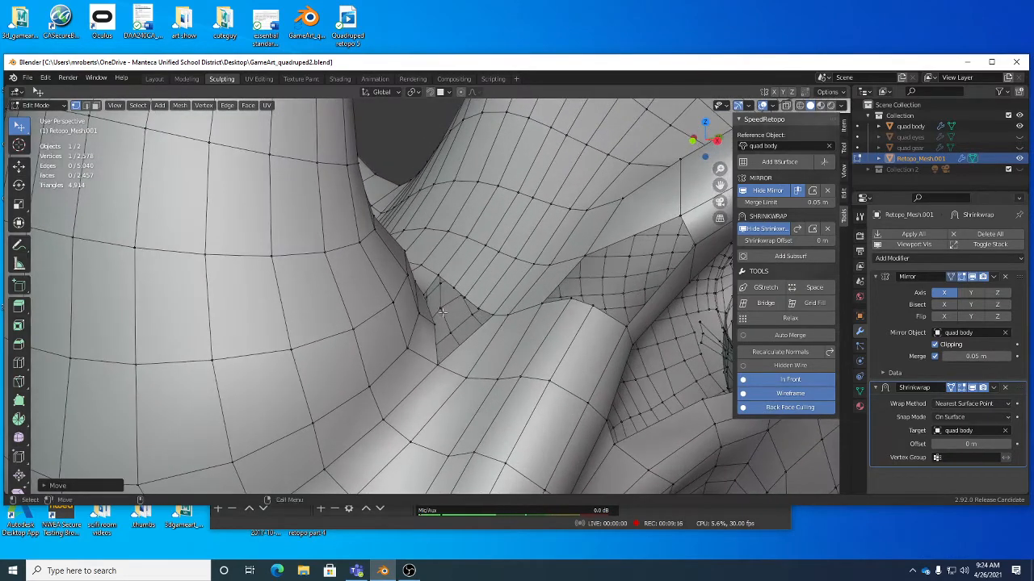
pyautogui.click(477, 339)
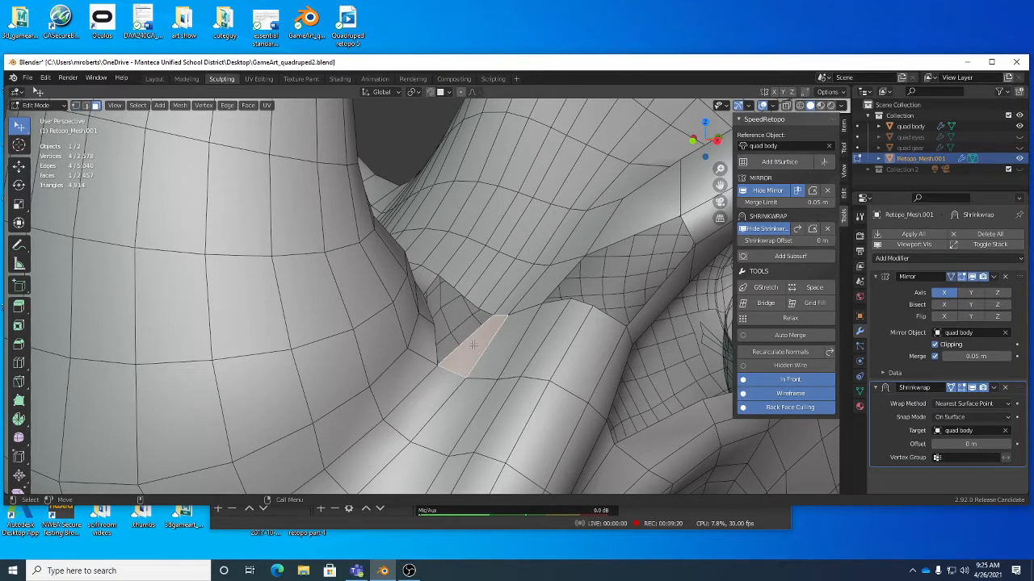
pyautogui.press('x')
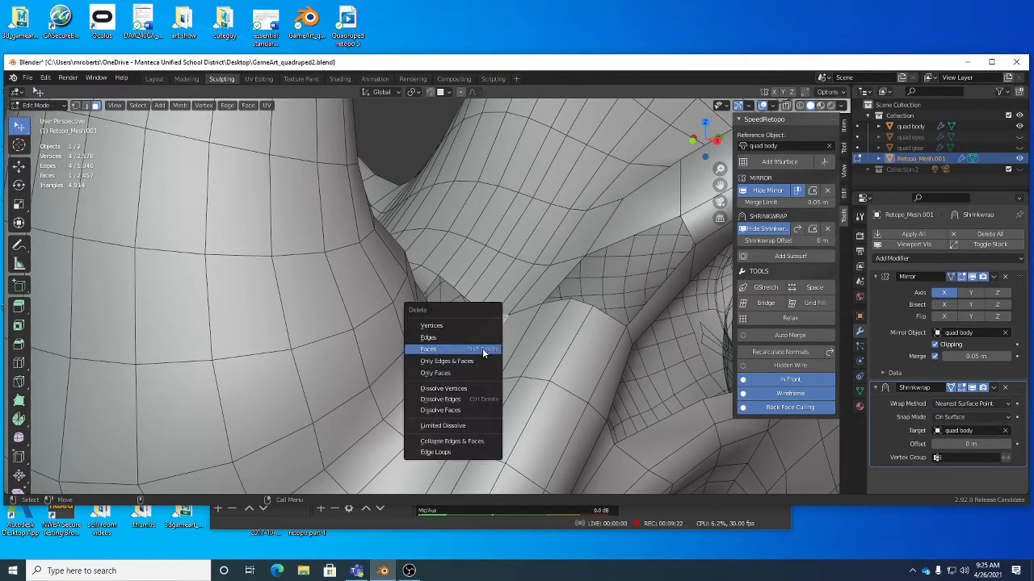
pyautogui.click(482, 348)
# Step: Insert one edge loop running from the nostril's upper rim up the inner side of the ridge to the gap
pyautogui.moveTo(482, 348); pyautogui.dragTo(472, 295, button='middle')
pyautogui.hotkey('ctrl', 'r')
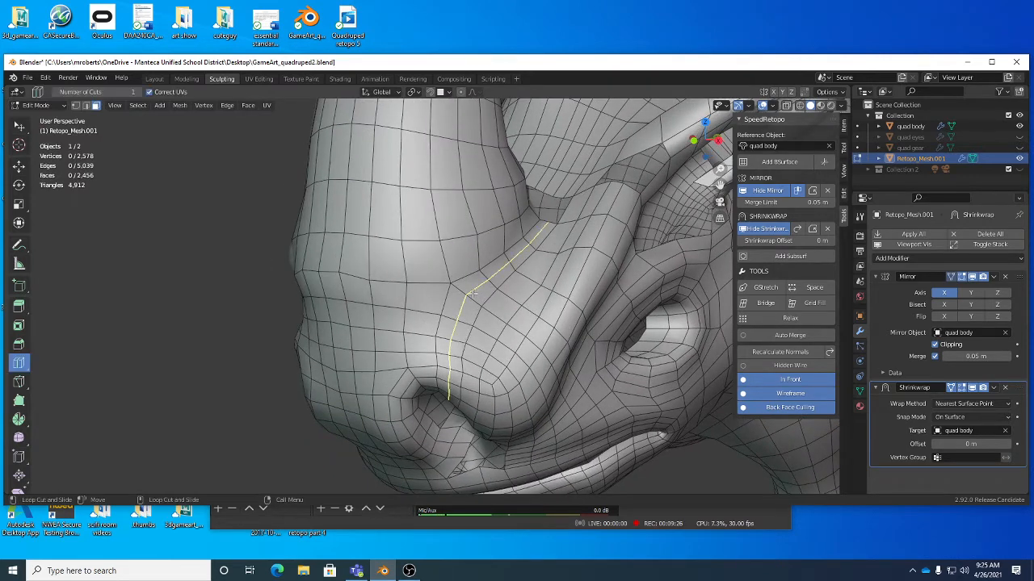
pyautogui.click(471, 292)
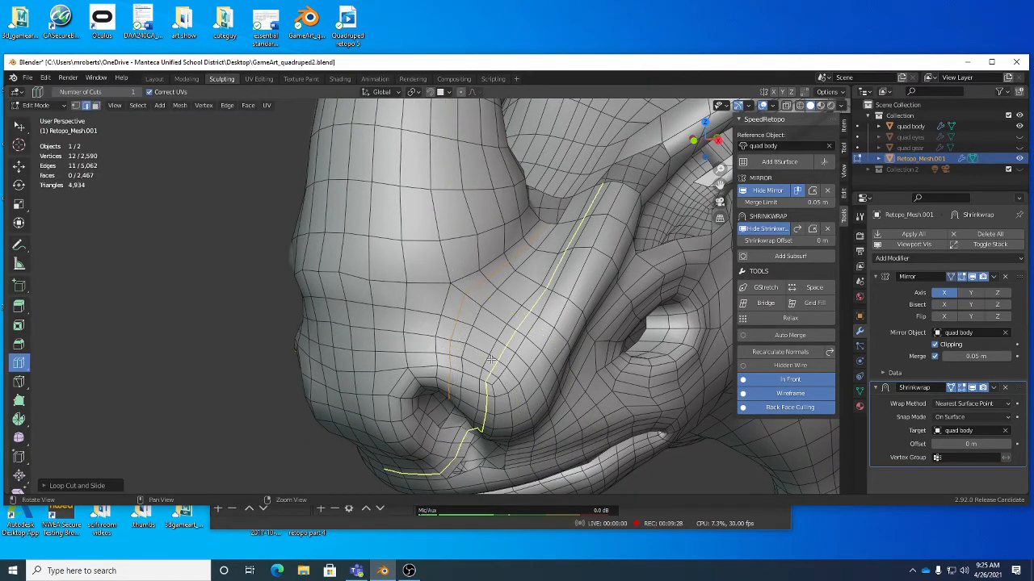
pyautogui.moveTo(473, 339); pyautogui.dragTo(495, 357, button='middle')
pyautogui.press('w')
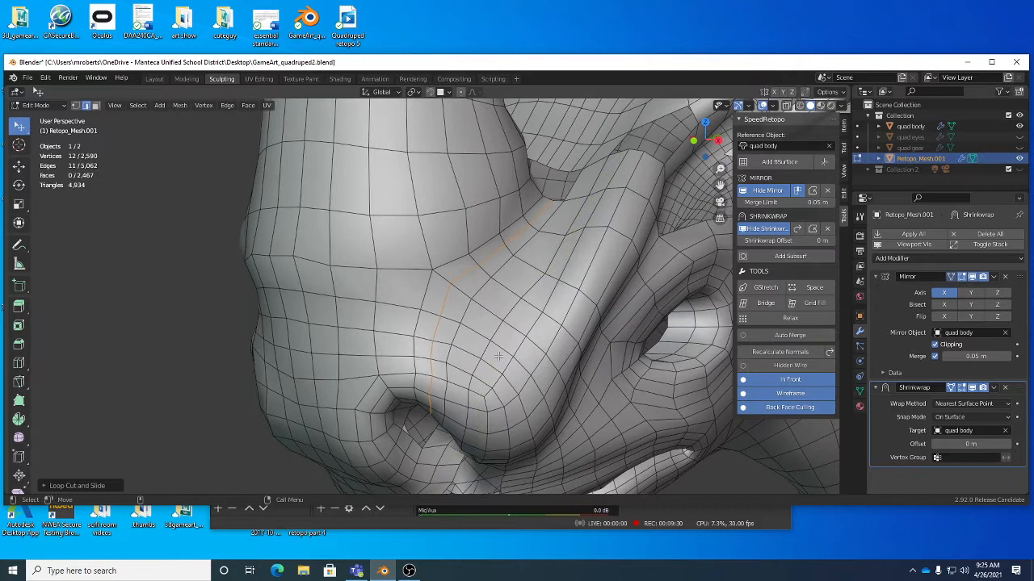
# Step: Shift the upper section of the new edge loop slightly along the ridge's inner side to even out the face spacing
pyautogui.keyDown('alt'); pyautogui.click(458, 257); pyautogui.keyUp('alt')
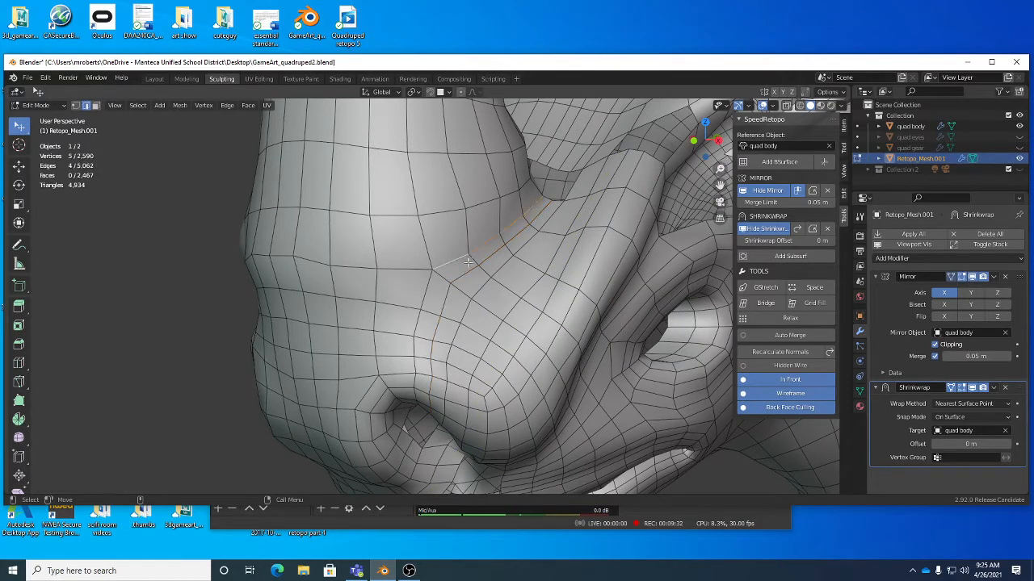
pyautogui.press('g')
pyautogui.moveTo(478, 276); pyautogui.dragTo(477, 271)
pyautogui.click(477, 270)
# Step: Nudge individual edges along the nostril's upper rim and just above it to even out the quads
pyautogui.moveTo(482, 339); pyautogui.dragTo(521, 292, button='middle')
pyautogui.scroll(3, 520, 291)
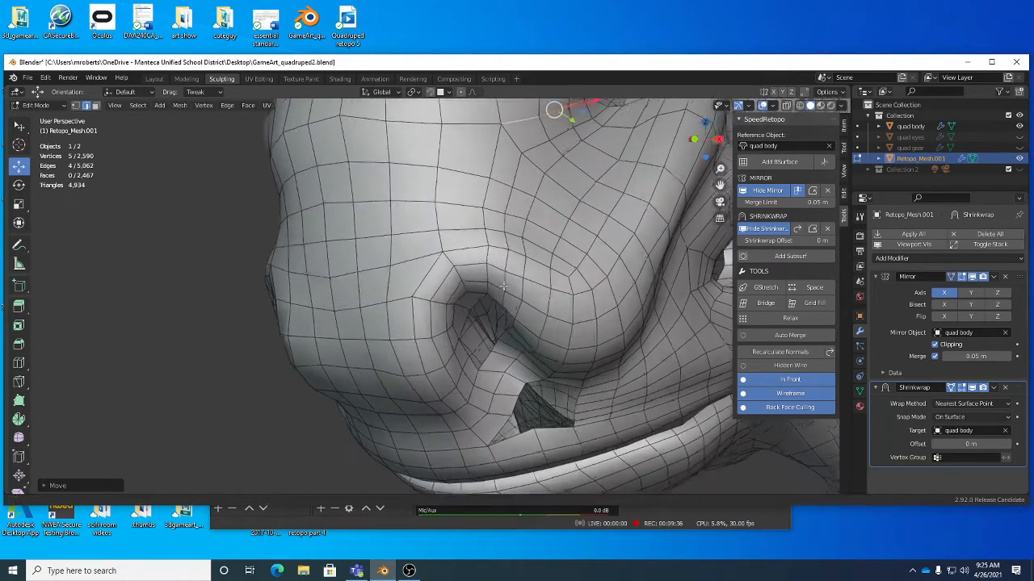
pyautogui.press('w')
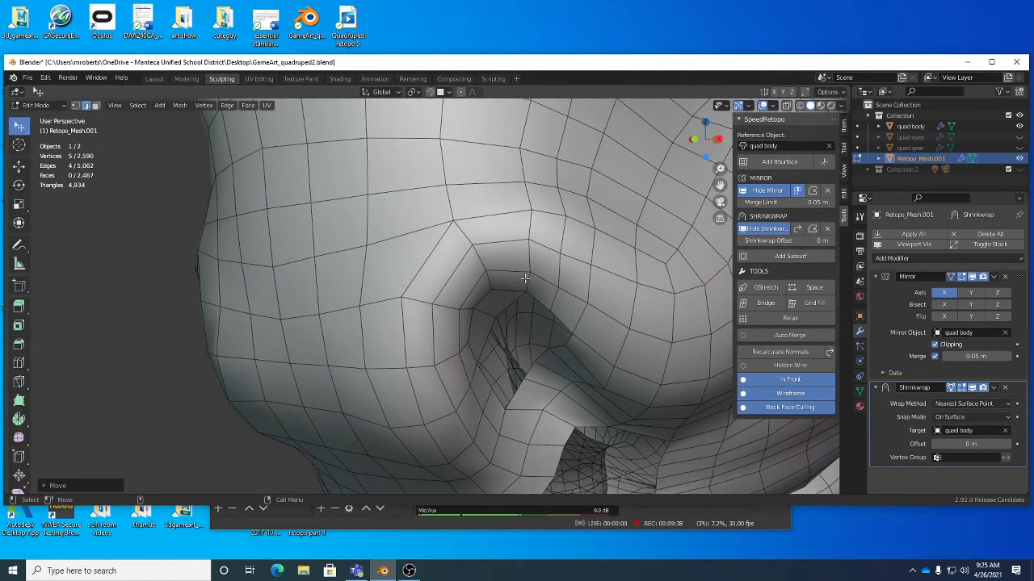
pyautogui.moveTo(525, 280); pyautogui.dragTo(522, 249)
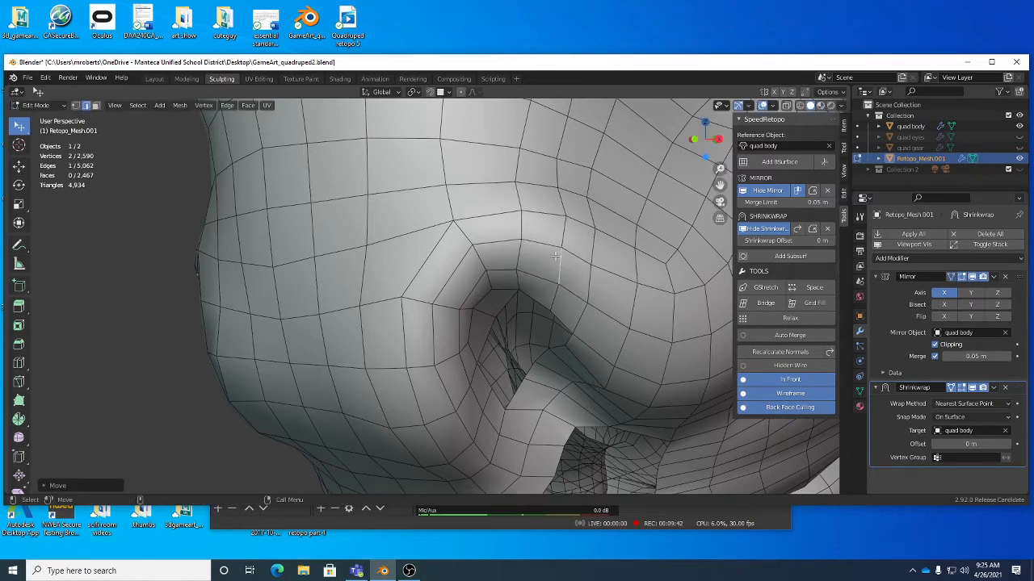
pyautogui.moveTo(556, 292); pyautogui.dragTo(551, 286)
pyautogui.moveTo(558, 185); pyautogui.dragTo(595, 180)
pyautogui.moveTo(595, 242); pyautogui.dragTo(611, 272)
# Step: Bridge two edges of the nostril's upper inner rim to two edges of its lower front rim, and insert one loop across the bridge
pyautogui.moveTo(611, 272); pyautogui.dragTo(550, 224, button='middle')
pyautogui.scroll(-3, 559, 261)
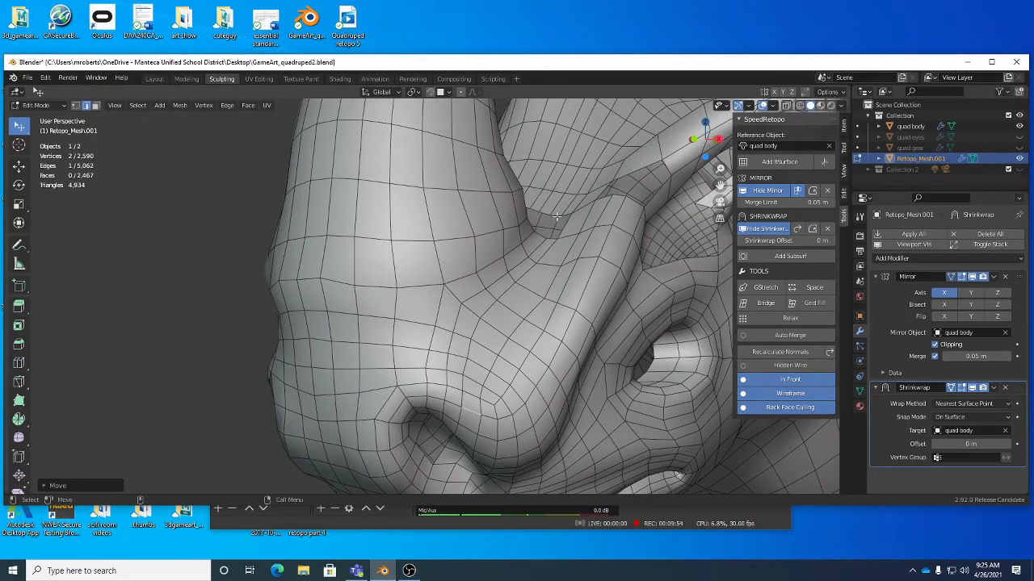
pyautogui.moveTo(522, 260); pyautogui.dragTo(521, 286, button='middle')
pyautogui.scroll(2, 506, 269)
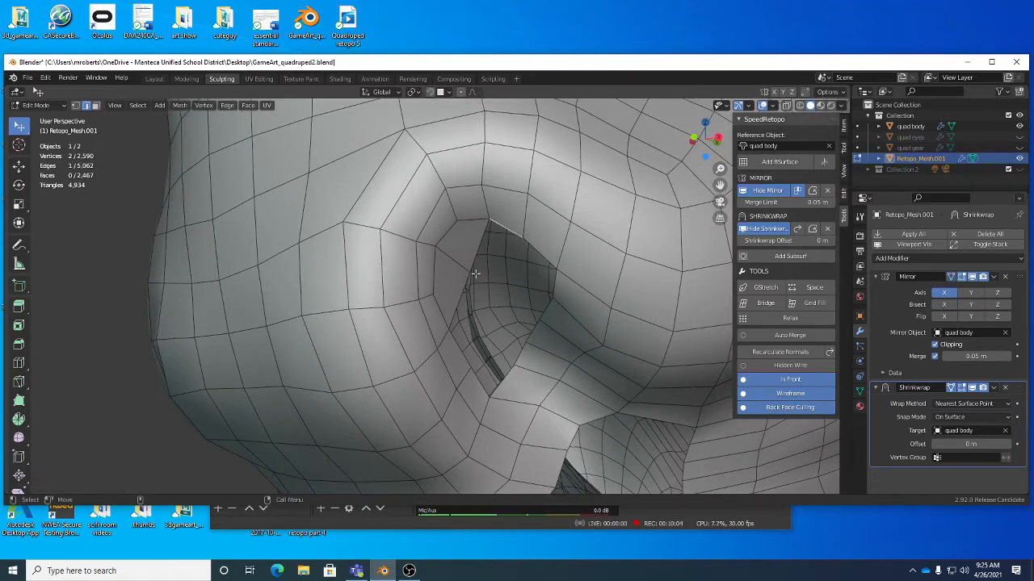
pyautogui.keyDown('shift'); pyautogui.click(460, 357); pyautogui.keyUp('shift')
pyautogui.keyDown('shift'); pyautogui.click(472, 378); pyautogui.keyUp('shift')
pyautogui.keyDown('shift'); pyautogui.click(537, 251); pyautogui.keyUp('shift')
pyautogui.rightClick(630, 235)
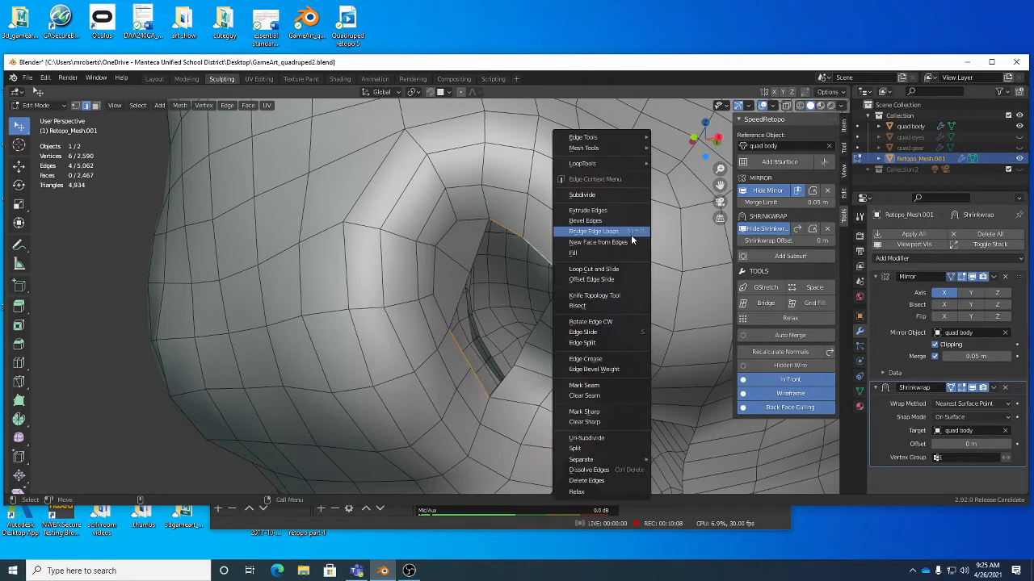
pyautogui.click(630, 233)
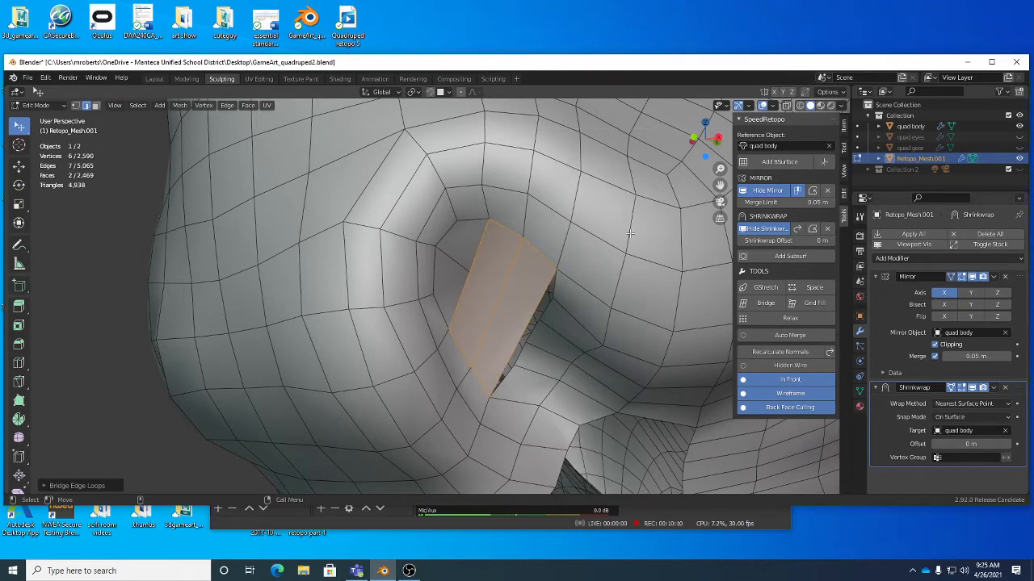
pyautogui.hotkey('ctrl', 'r')
pyautogui.click(522, 288)
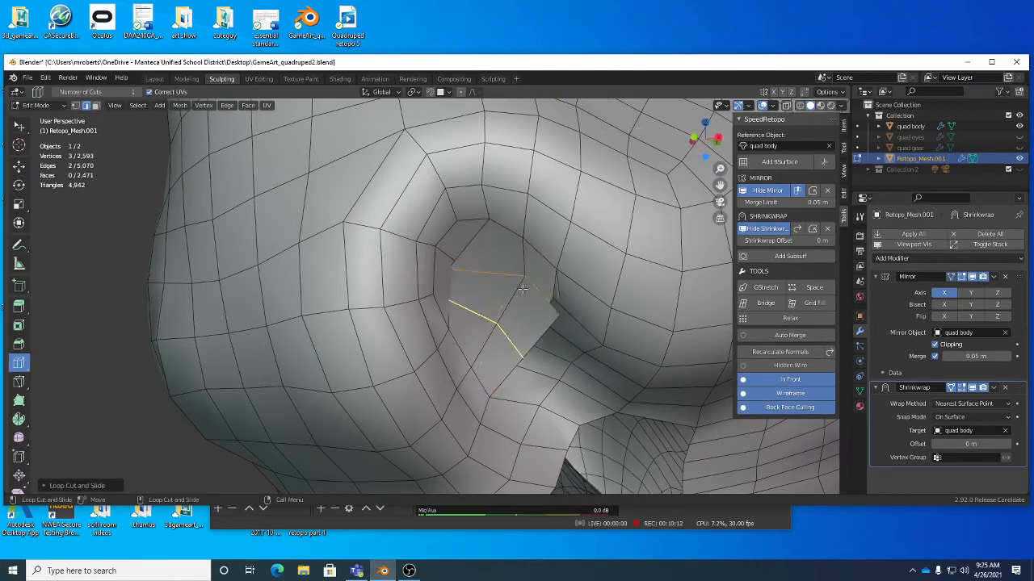
# Step: Enable snapping and reposition the bridge cut's middle vertex and front edge on the inner surface of the nostril, leaving Auto Merge off
pyautogui.scroll(3, 541, 286)
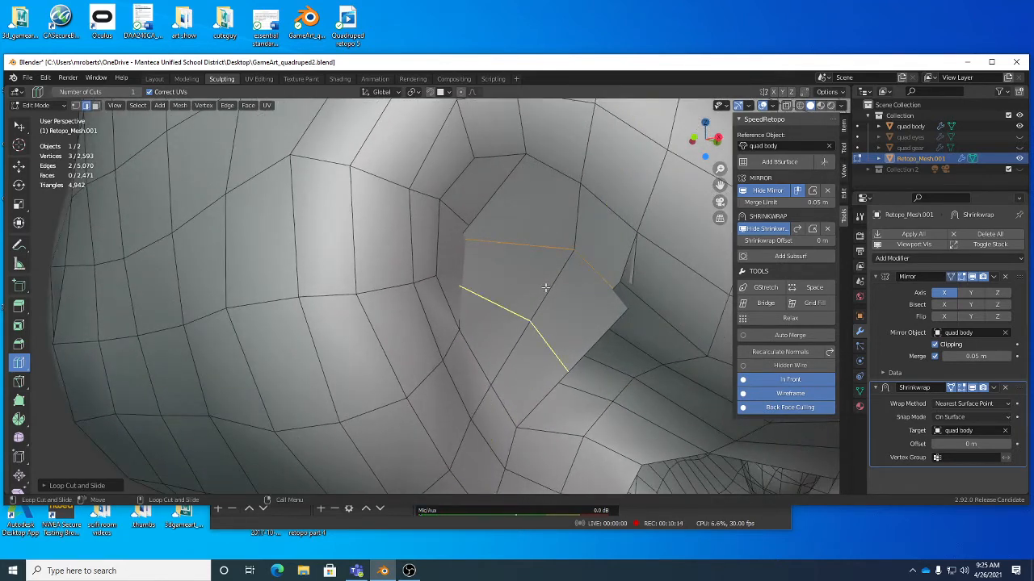
pyautogui.press('w')
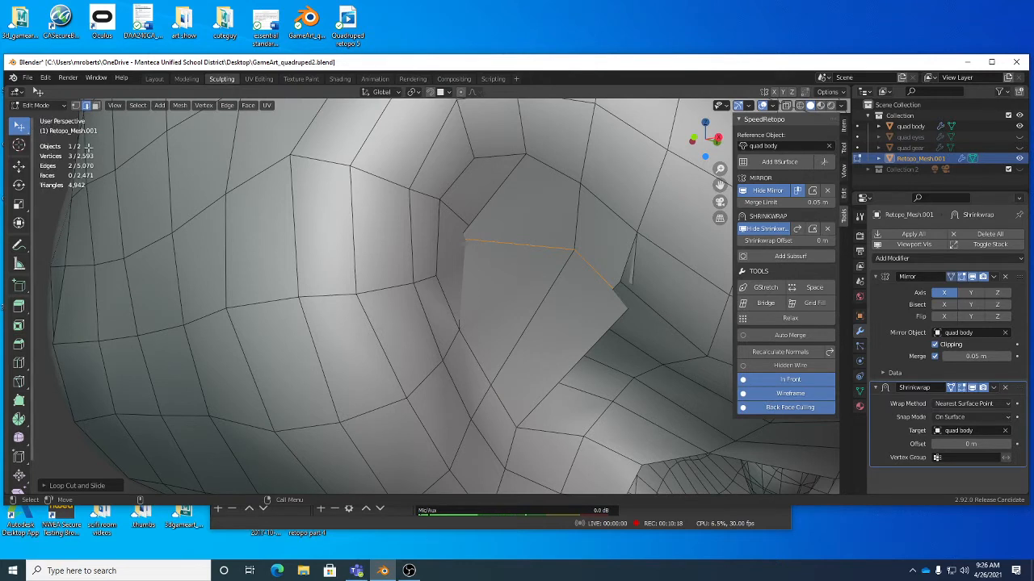
pyautogui.press('1')
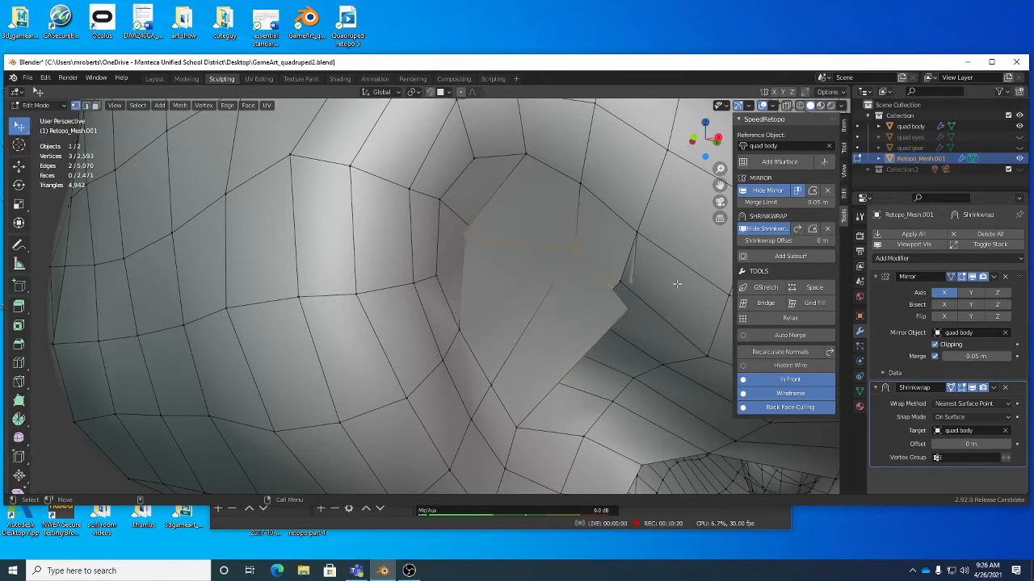
pyautogui.click(765, 337)
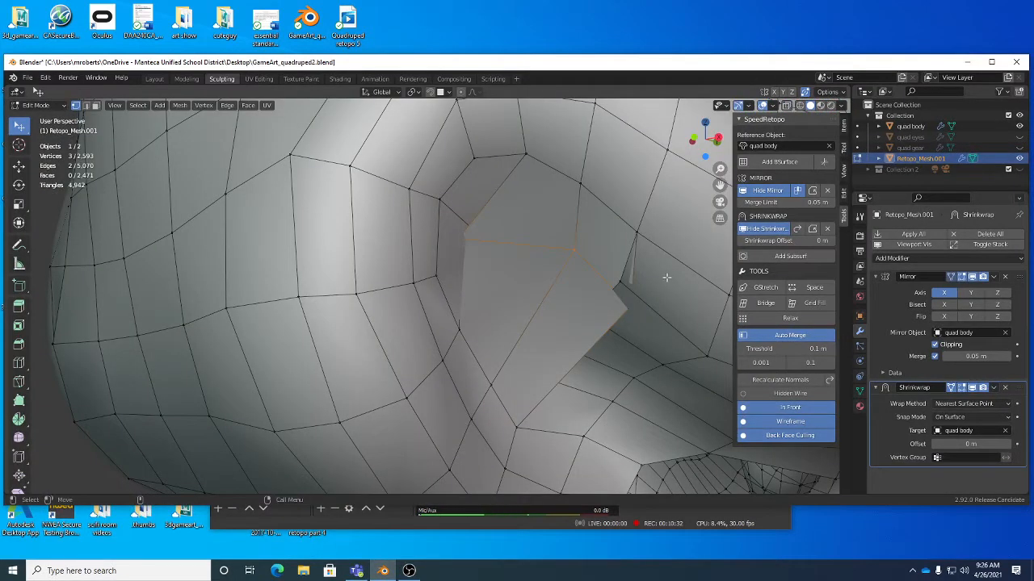
pyautogui.moveTo(575, 250); pyautogui.dragTo(525, 279)
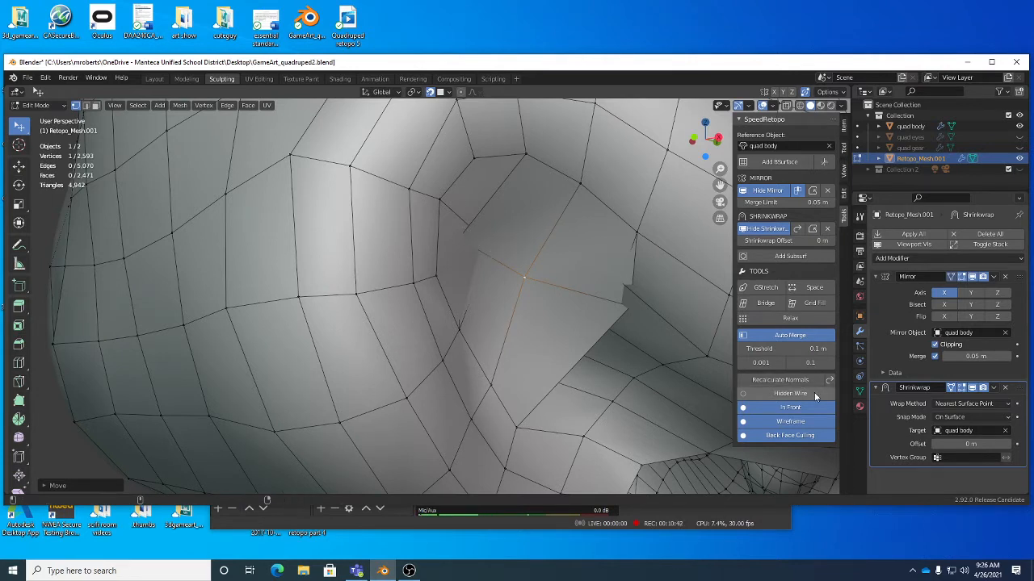
pyautogui.click(755, 336)
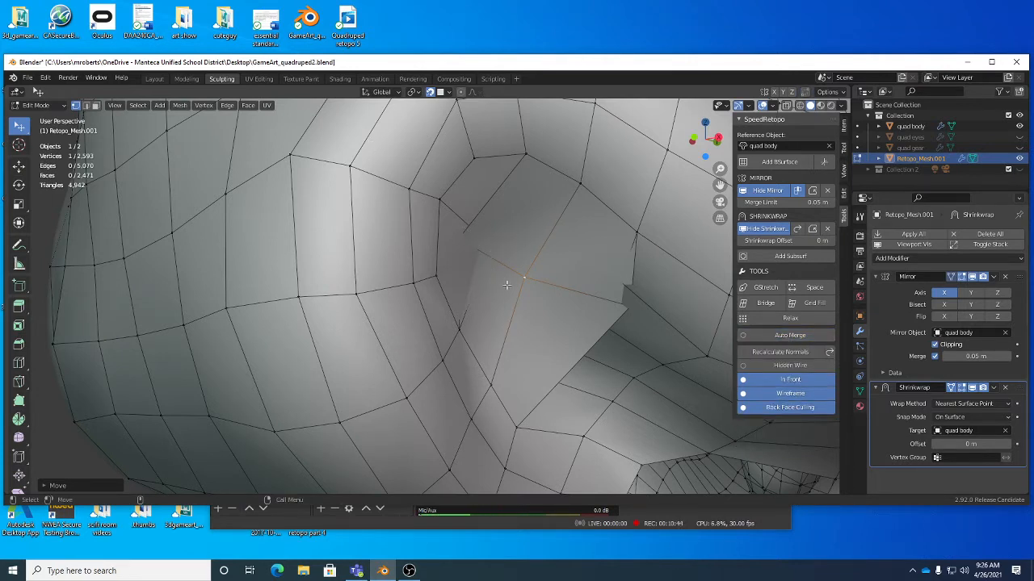
pyautogui.press('2')
pyautogui.moveTo(502, 263); pyautogui.dragTo(526, 281)
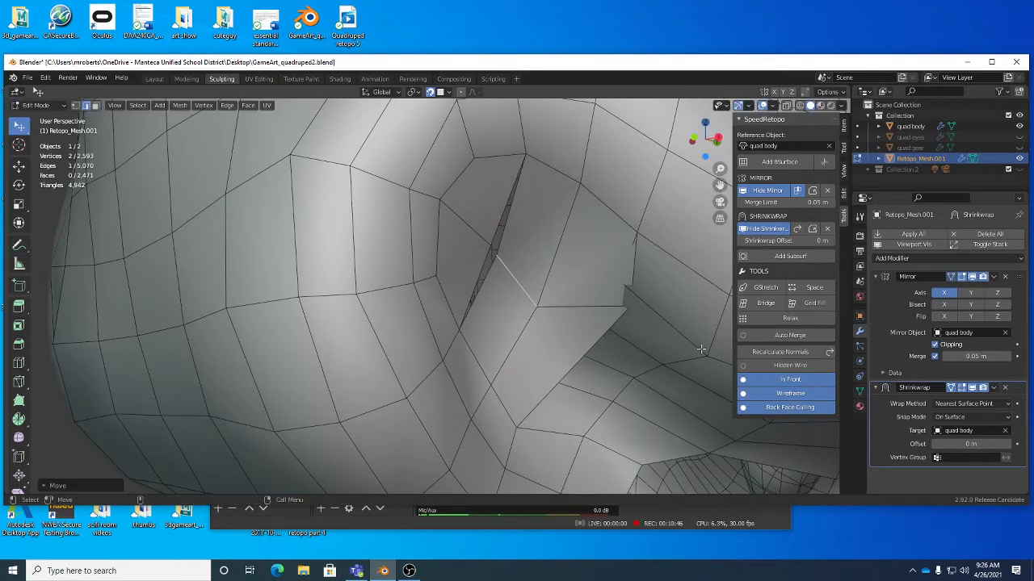
# Step: Merge the bridge cut's front end vertex into the adjacent inner rim vertex with Auto Merge on and snapping off, then disable Auto Merge
pyautogui.click(759, 335)
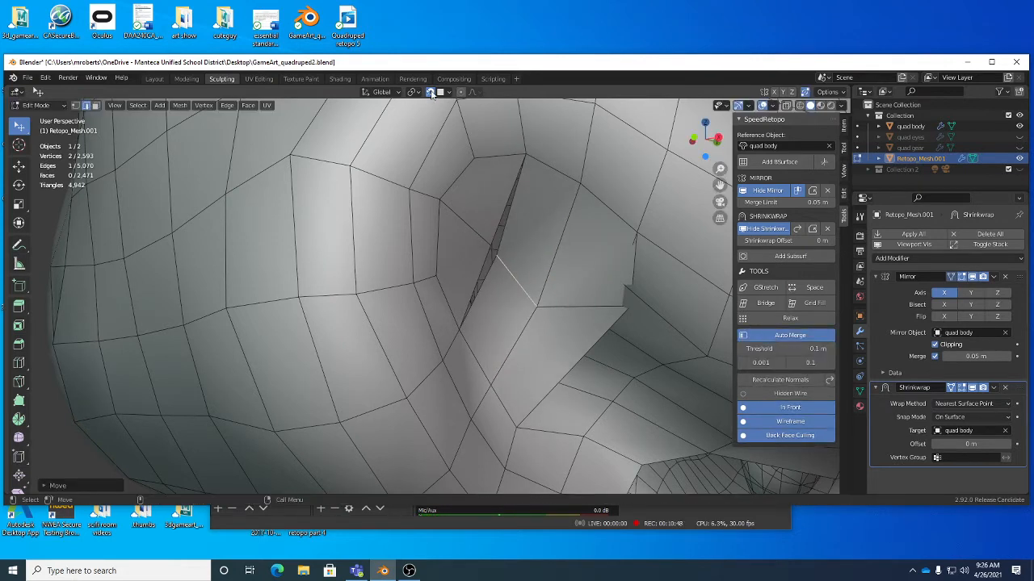
pyautogui.click(431, 92)
pyautogui.press('1')
pyautogui.click(495, 256)
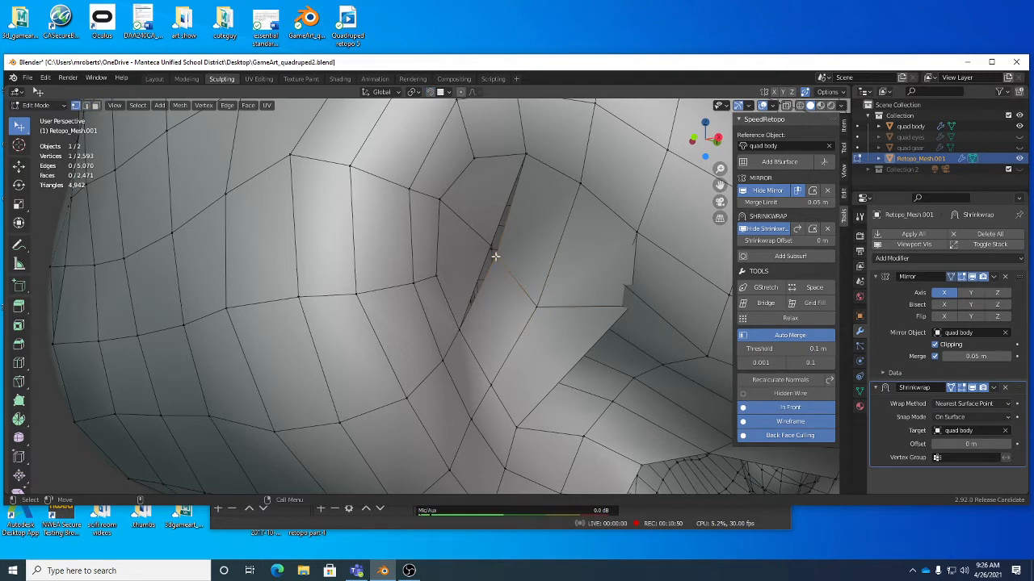
pyautogui.moveTo(495, 256); pyautogui.dragTo(482, 237)
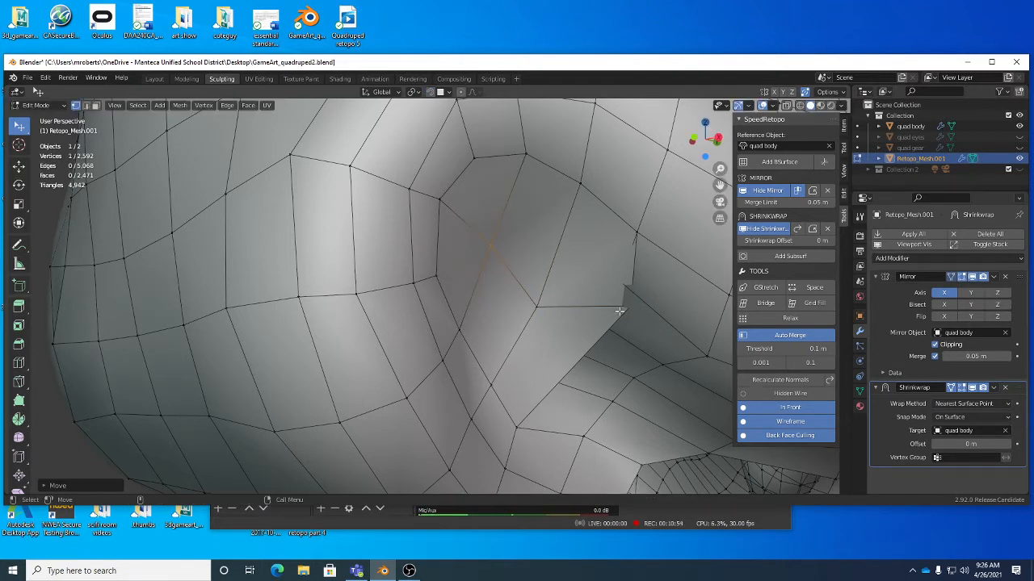
pyautogui.click(764, 338)
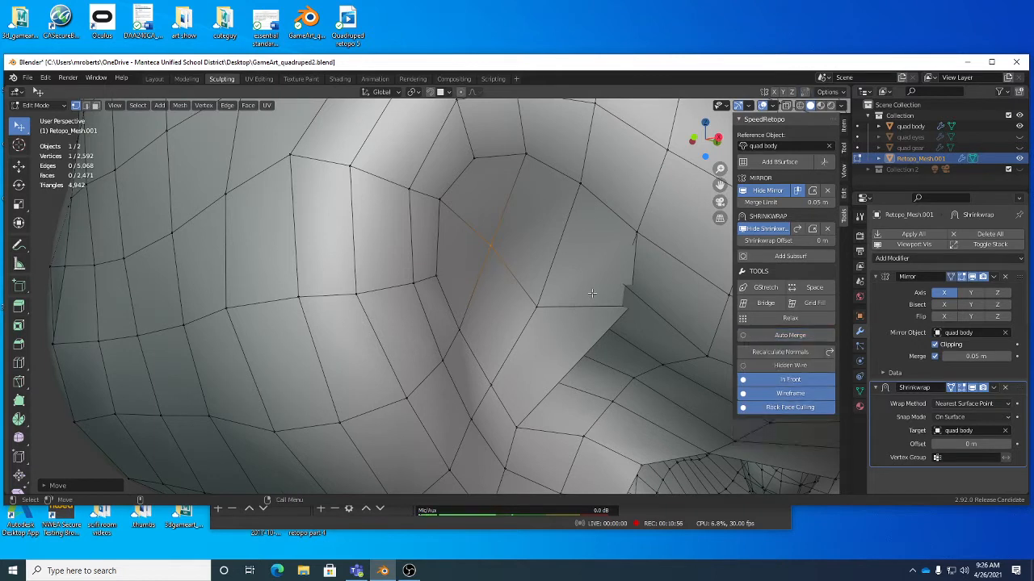
# Step: Reposition the bridge cut's remaining vertices inside the nostril with snapping enabled so its faces are evenly spaced
pyautogui.click(557, 287)
pyautogui.moveTo(573, 306)
pyautogui.mouseDown()
pyautogui.moveTo(538, 295)
pyautogui.moveTo(565, 294)
pyautogui.moveTo(591, 267)
pyautogui.moveTo(566, 300)
pyautogui.mouseUp()
pyautogui.hotkey('ctrl', 'z')
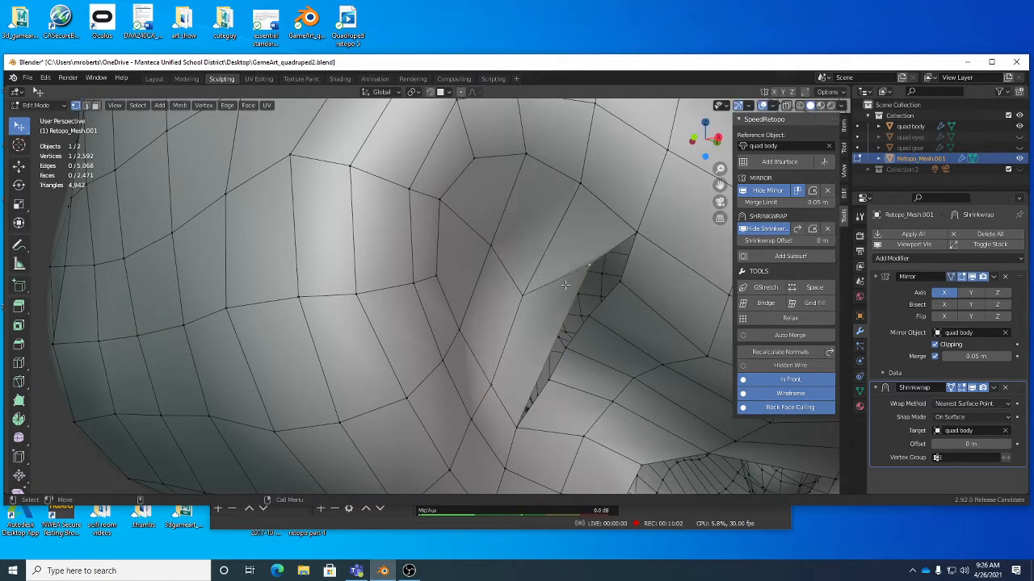
pyautogui.click(431, 92)
pyautogui.moveTo(591, 262); pyautogui.dragTo(529, 279)
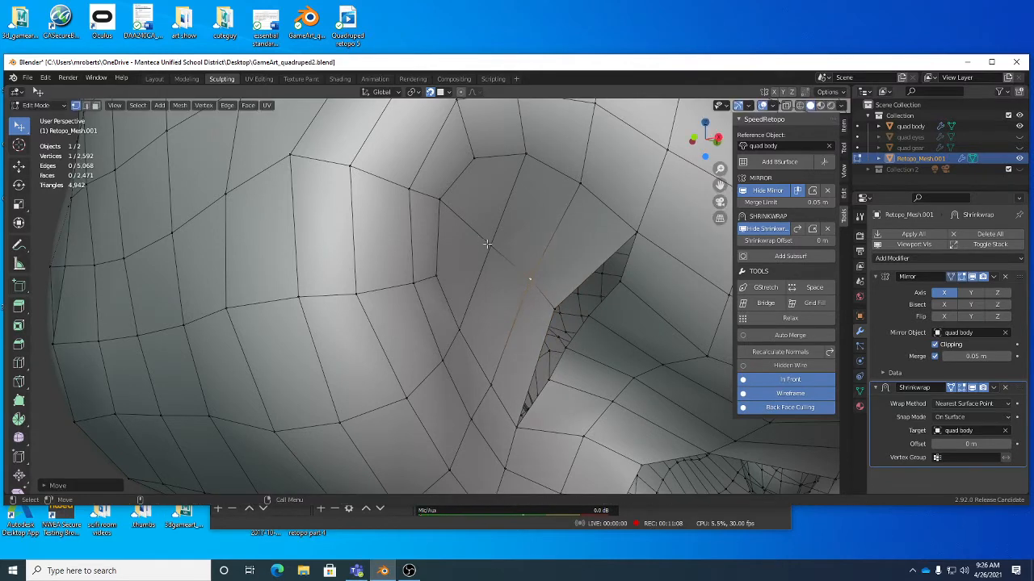
pyautogui.moveTo(490, 246); pyautogui.dragTo(490, 240)
pyautogui.moveTo(538, 280)
pyautogui.mouseDown()
pyautogui.moveTo(541, 289)
pyautogui.moveTo(527, 277)
pyautogui.mouseUp()
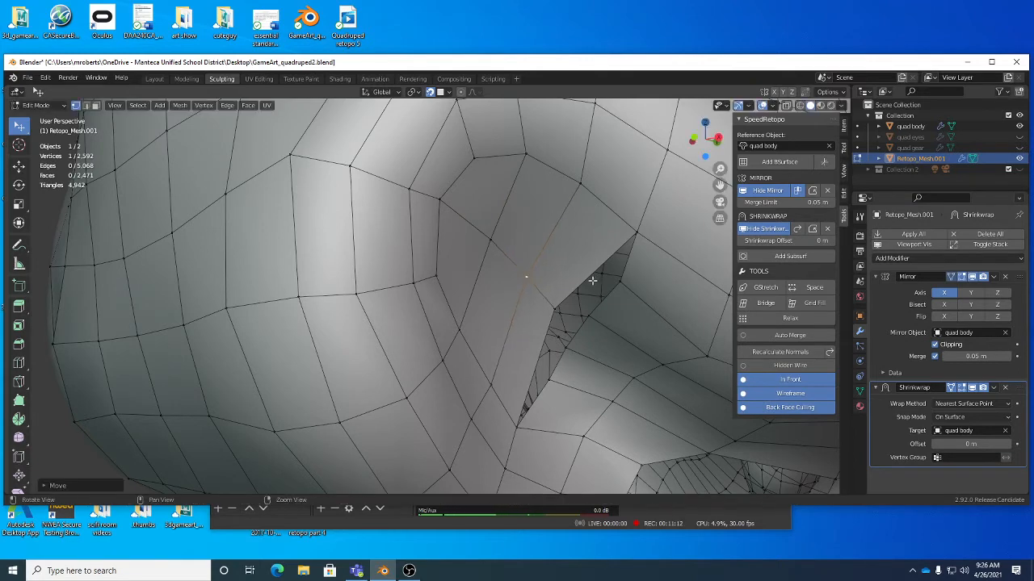
# Step: Insert two edge loops from the front of the muzzle over the nostril's front rim and across the bridged faces
pyautogui.scroll(-6, 583, 278)
pyautogui.scroll(1, 557, 282)
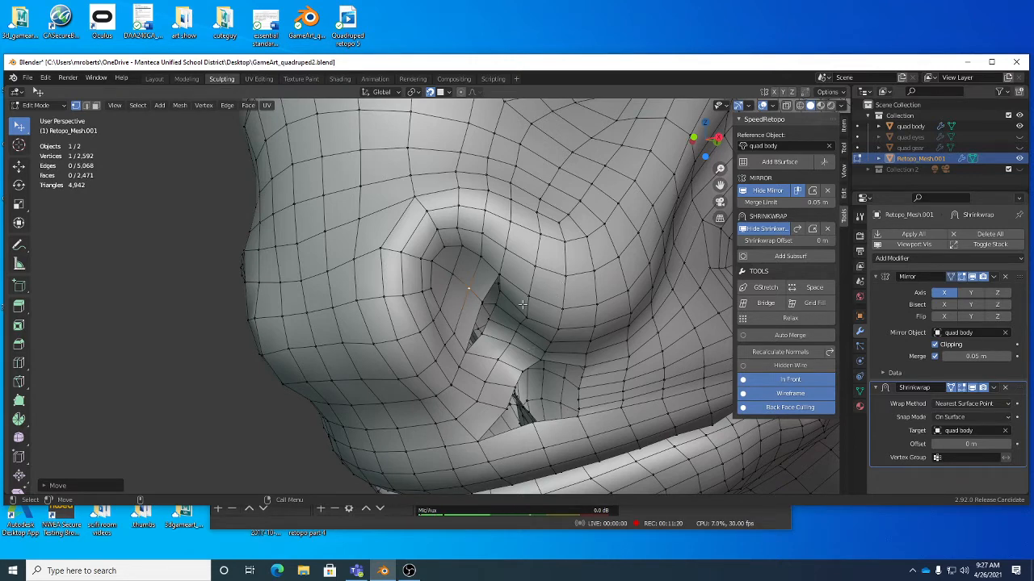
pyautogui.scroll(4, 523, 304)
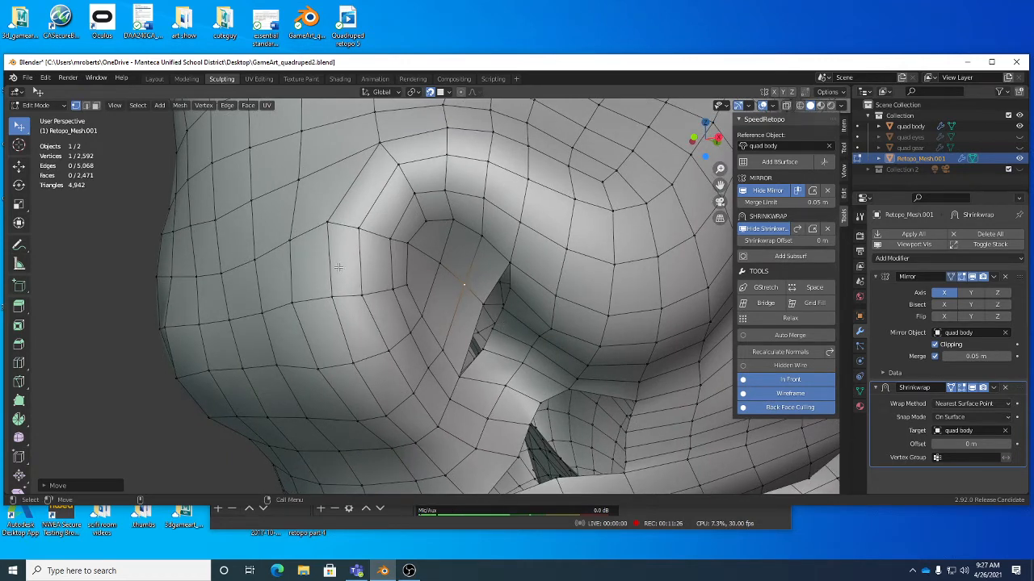
pyautogui.moveTo(339, 267); pyautogui.dragTo(413, 293, button='middle')
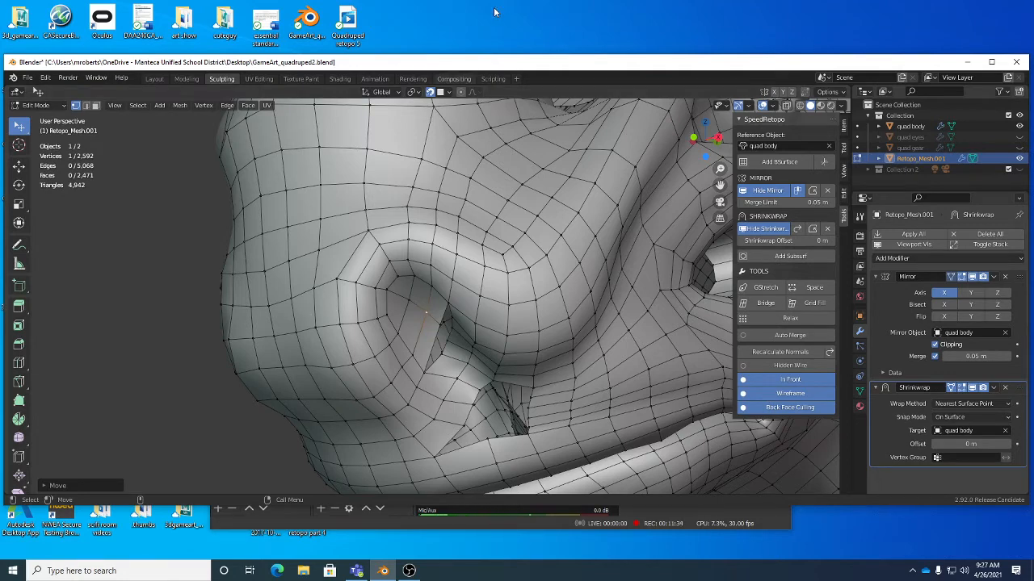
pyautogui.click(18, 363)
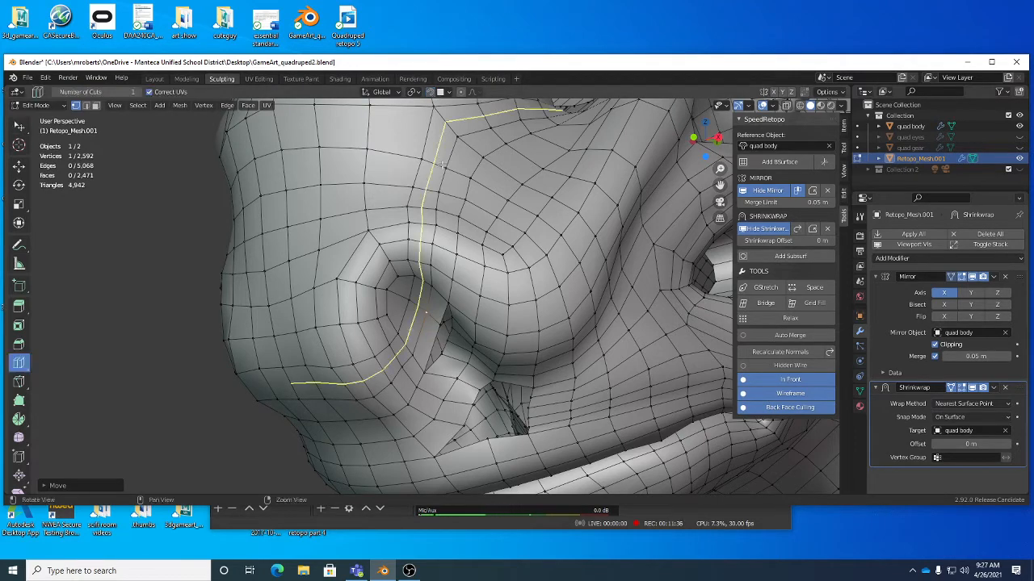
pyautogui.click(380, 303)
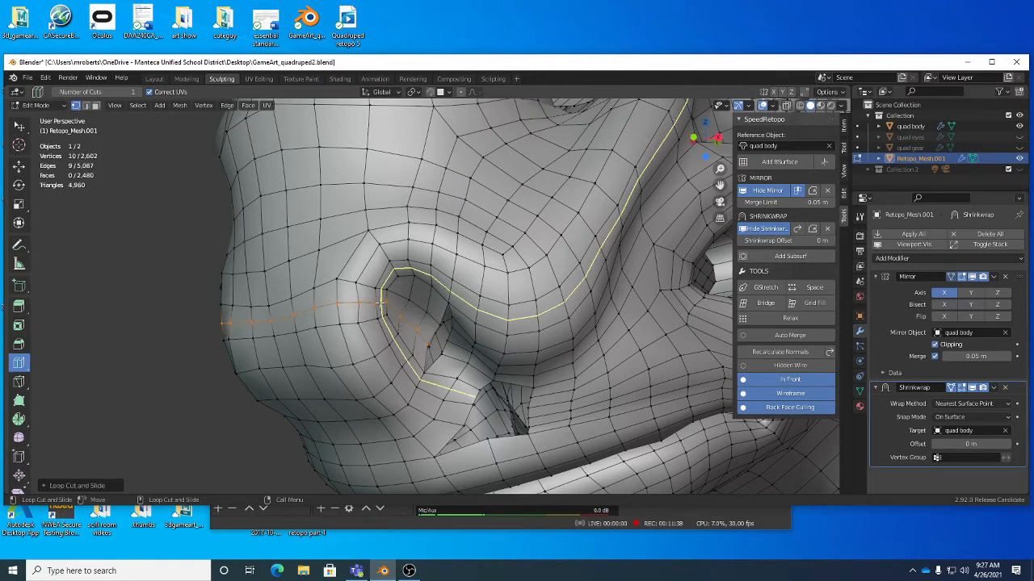
pyautogui.click(449, 319)
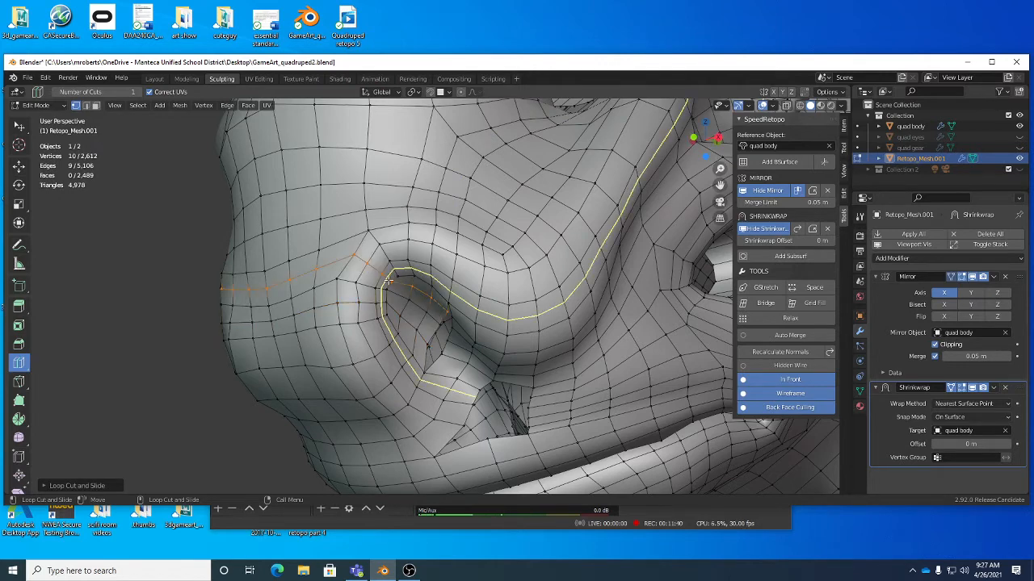
# Step: Move the edge loop below the two new cuts, from the muzzle front to the nostril's rim, slightly downward
pyautogui.moveTo(432, 331); pyautogui.dragTo(446, 329, button='middle')
pyautogui.press('w')
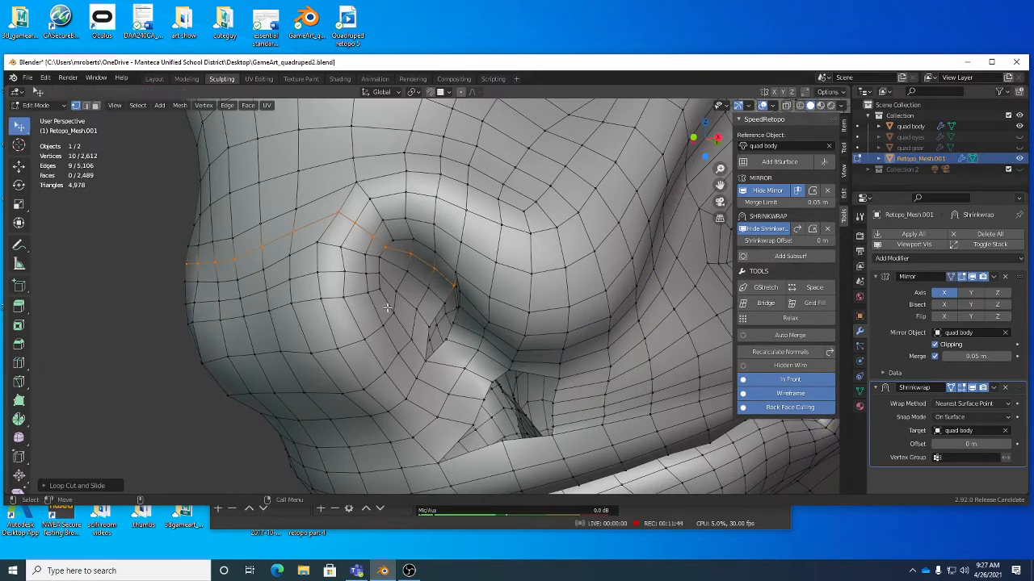
pyautogui.press('2')
pyautogui.keyDown('alt'); pyautogui.click(359, 293); pyautogui.keyUp('alt')
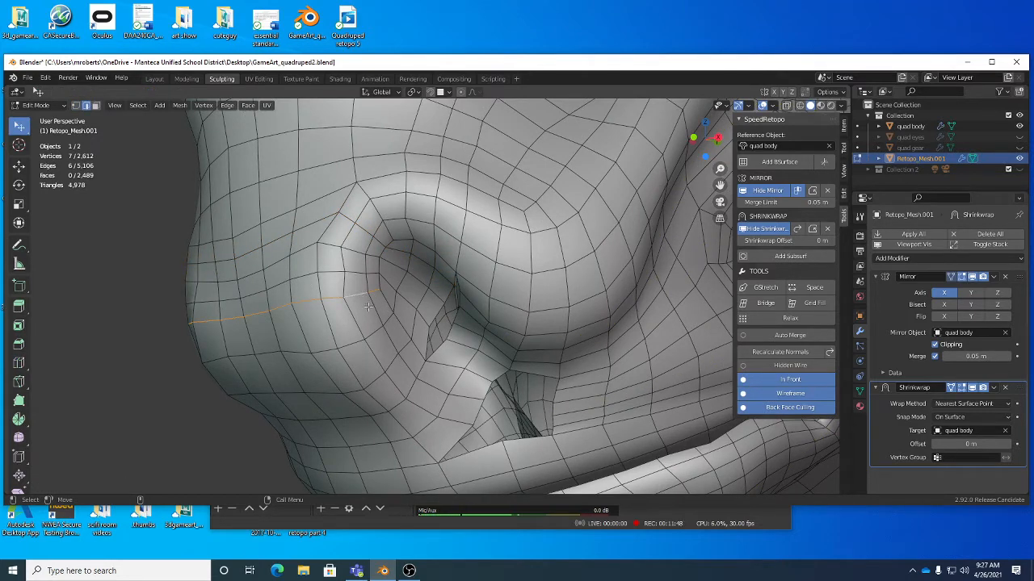
pyautogui.keyDown('shift'); pyautogui.moveTo(368, 307); pyautogui.dragTo(479, 327, button='middle'); pyautogui.keyUp('shift')
pyautogui.hotkey('shift', 'space')
pyautogui.press('g')
pyautogui.press('g')
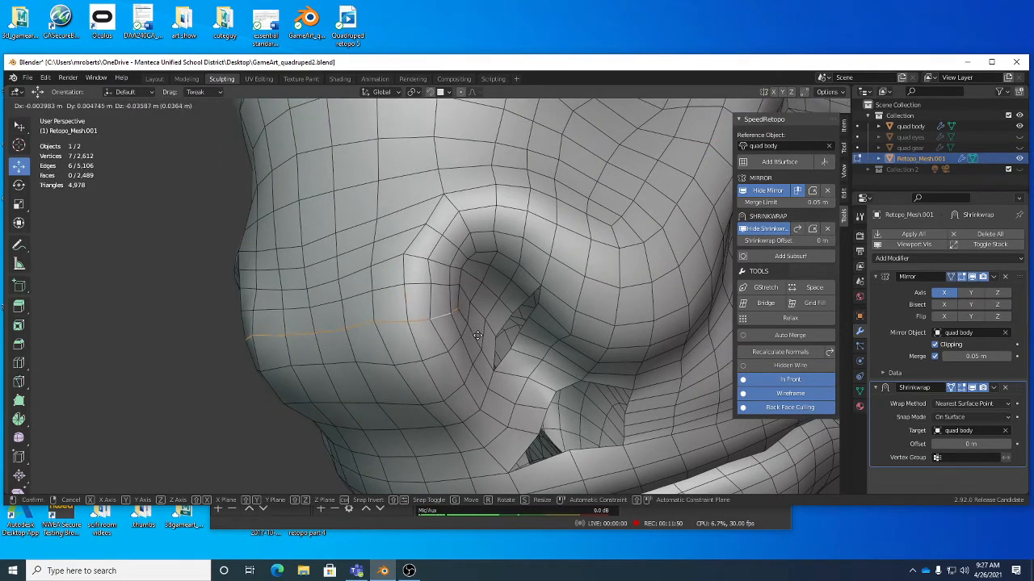
pyautogui.click(477, 335)
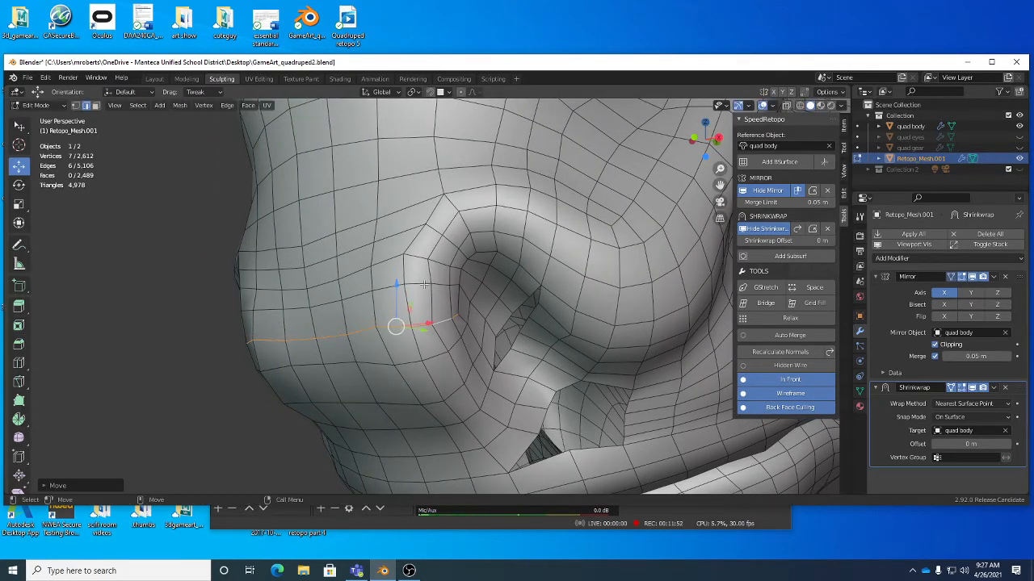
# Step: Move the edge loop above the previously moved one slightly downward, leaving out its edges inside the nostril
pyautogui.doubleClick(424, 284)
pyautogui.keyDown('alt'); pyautogui.moveTo(459, 296); pyautogui.dragTo(469, 302, button='right'); pyautogui.keyUp('alt')
pyautogui.keyDown('alt'); pyautogui.moveTo(468, 303); pyautogui.dragTo(470, 308); pyautogui.keyUp('alt')
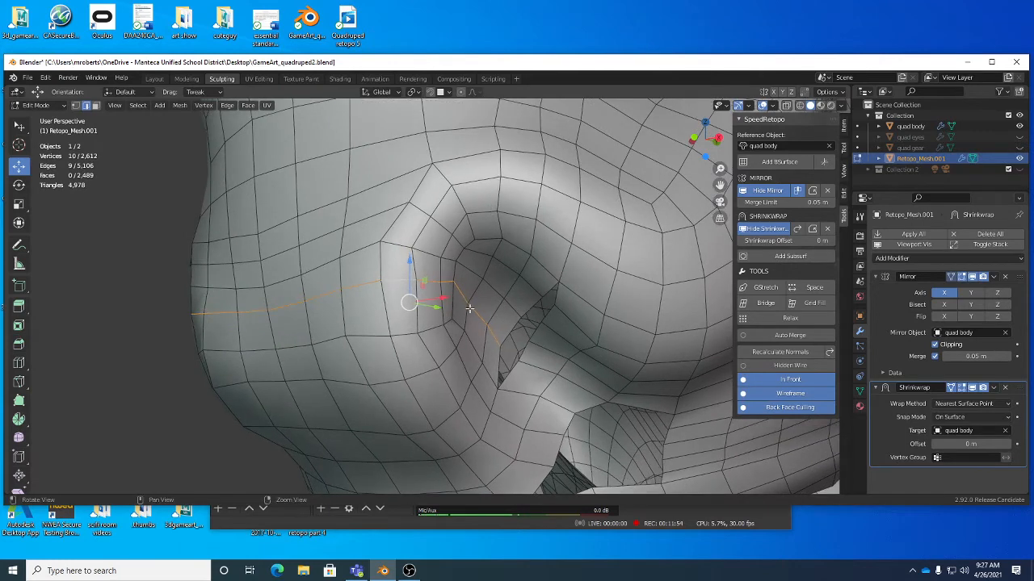
pyautogui.keyDown('shift'); pyautogui.click(490, 329); pyautogui.keyUp('shift')
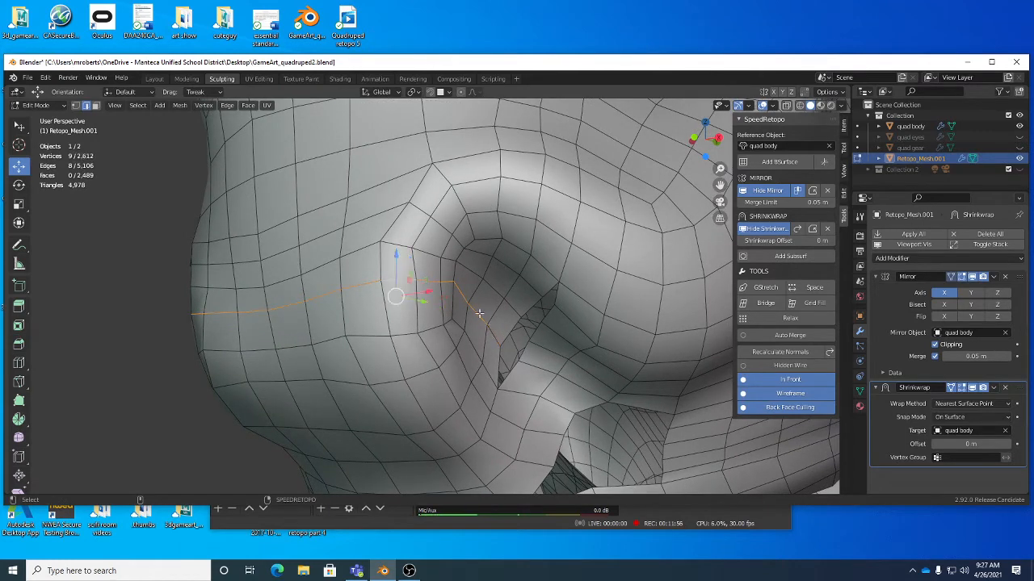
pyautogui.keyDown('shift'); pyautogui.click(478, 312); pyautogui.keyUp('shift')
pyautogui.keyDown('shift'); pyautogui.click(457, 290); pyautogui.keyUp('shift')
pyautogui.press('g')
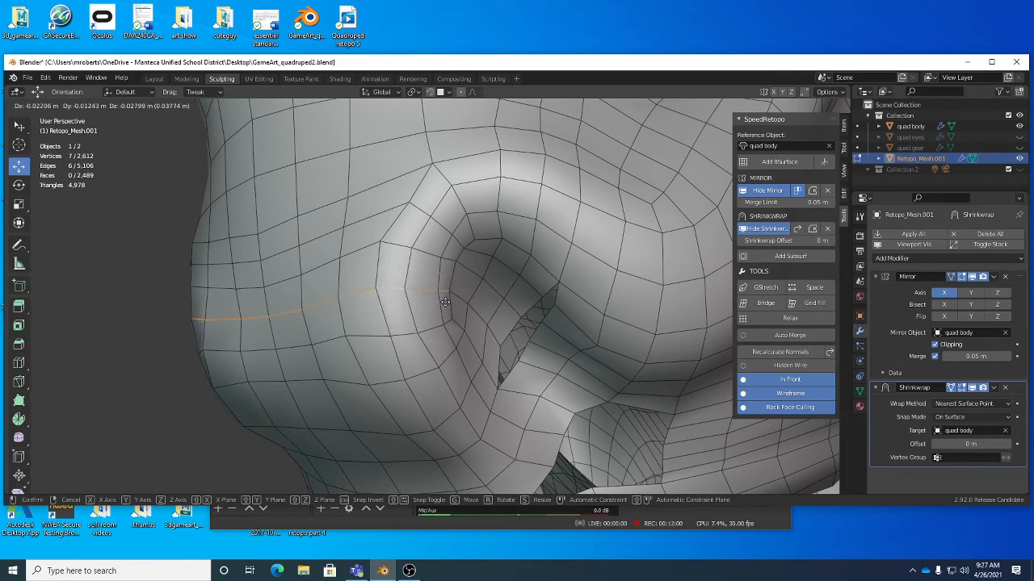
pyautogui.click(445, 302)
# Step: Edge-slide the next loop up, running from the muzzle front over the nostril's front rim into the bridged faces, slightly downward
pyautogui.keyDown('alt'); pyautogui.click(397, 244); pyautogui.keyUp('alt')
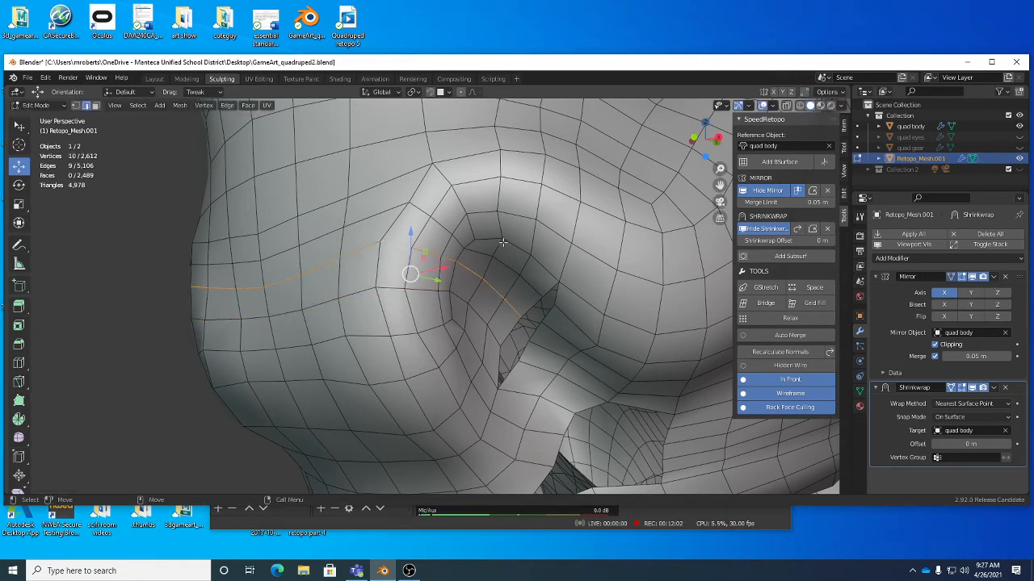
pyautogui.rightClick(570, 241)
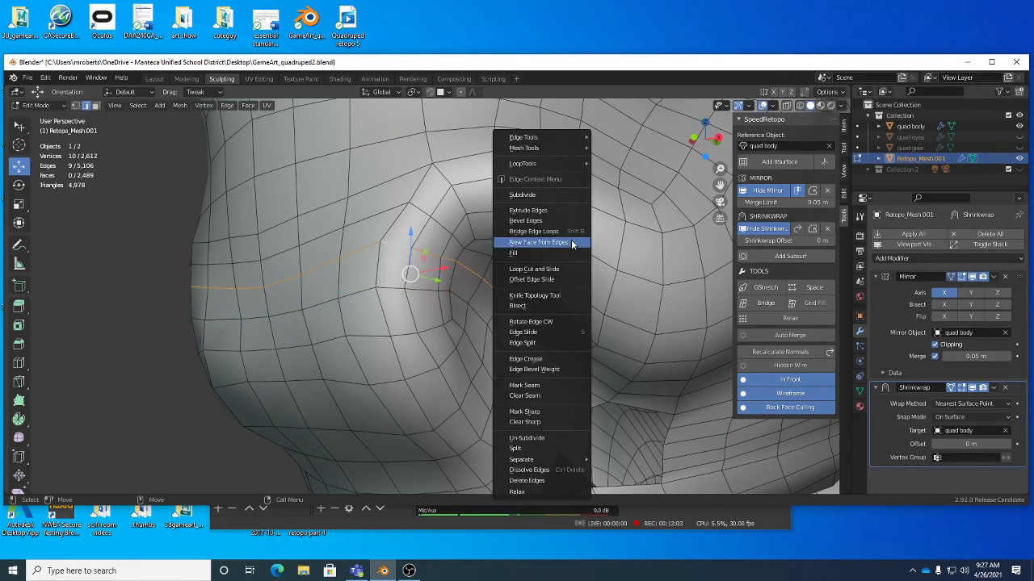
pyautogui.click(565, 335)
pyautogui.click(561, 336)
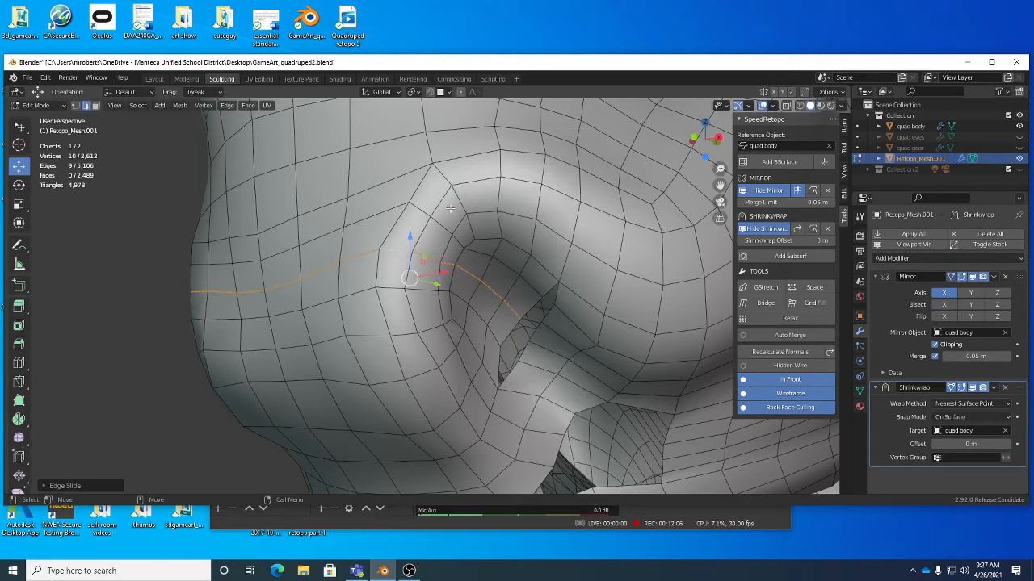
# Step: Reposition the short edge loop that runs from the muzzle front to the upper front corner of the nostril ridge
pyautogui.keyDown('alt'); pyautogui.click(400, 176); pyautogui.keyUp('alt')
pyautogui.press('g')
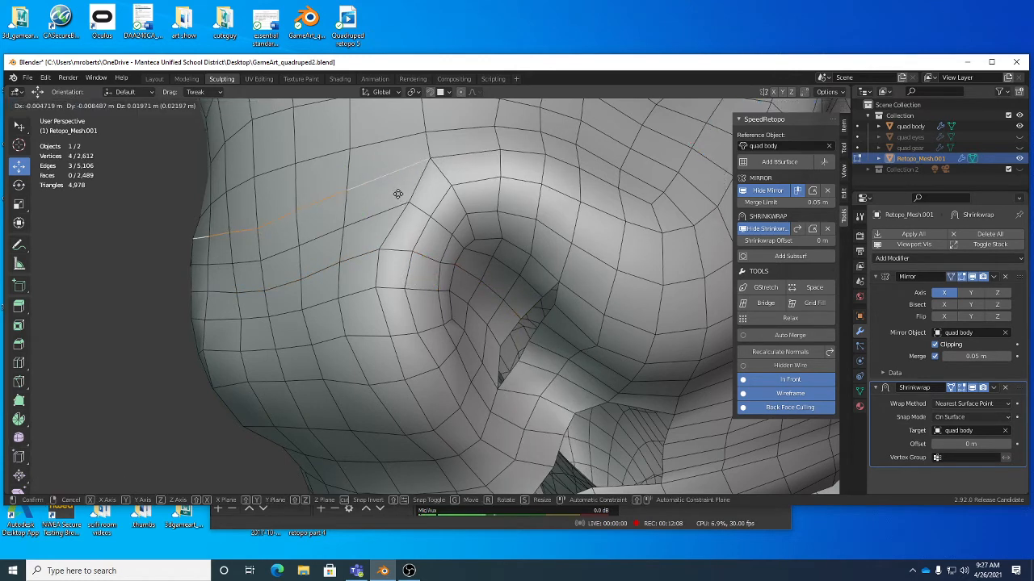
pyautogui.click(396, 191)
pyautogui.scroll(-2, 433, 217)
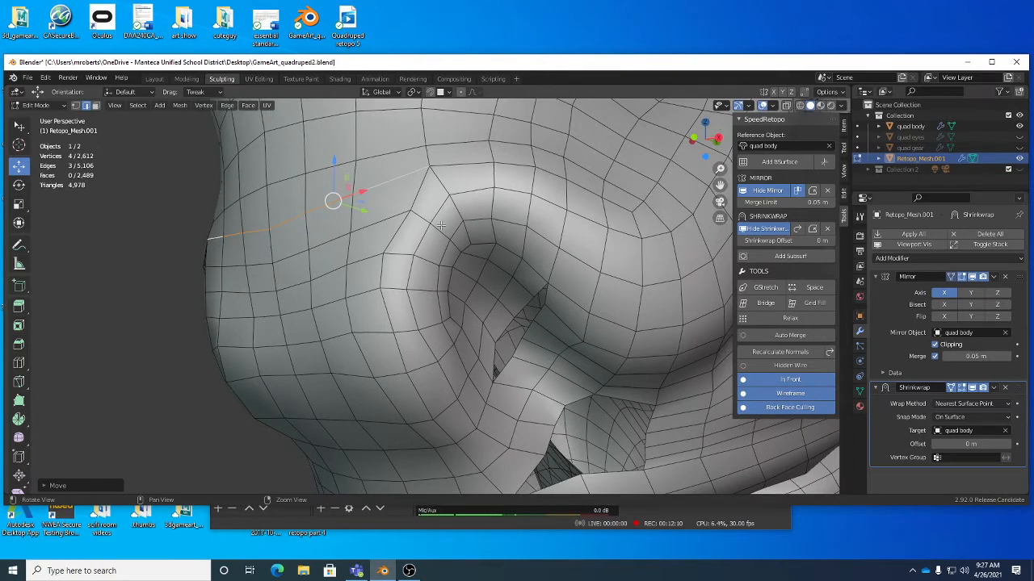
pyautogui.scroll(1, 447, 224)
# Step: Even out the faces between the muzzle front and the nostril's front rim with Grab and smoothing strokes in Sculpt Mode
pyautogui.press('Tab')
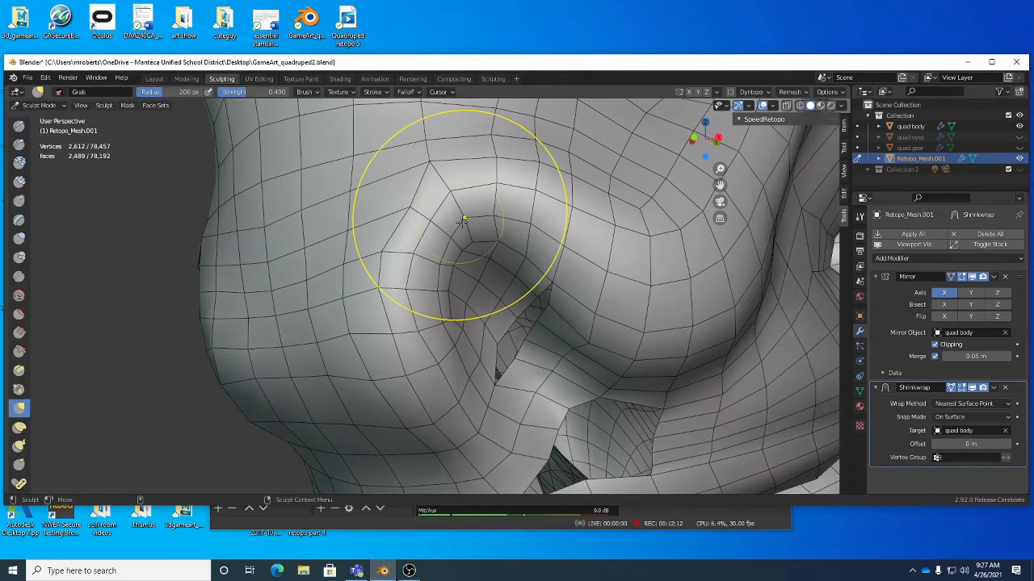
pyautogui.moveTo(462, 220)
pyautogui.mouseDown()
pyautogui.moveTo(422, 231)
pyautogui.moveTo(390, 303)
pyautogui.mouseUp()
pyautogui.keyDown('shift'); pyautogui.moveTo(325, 276); pyautogui.dragTo(318, 286); pyautogui.keyUp('shift')
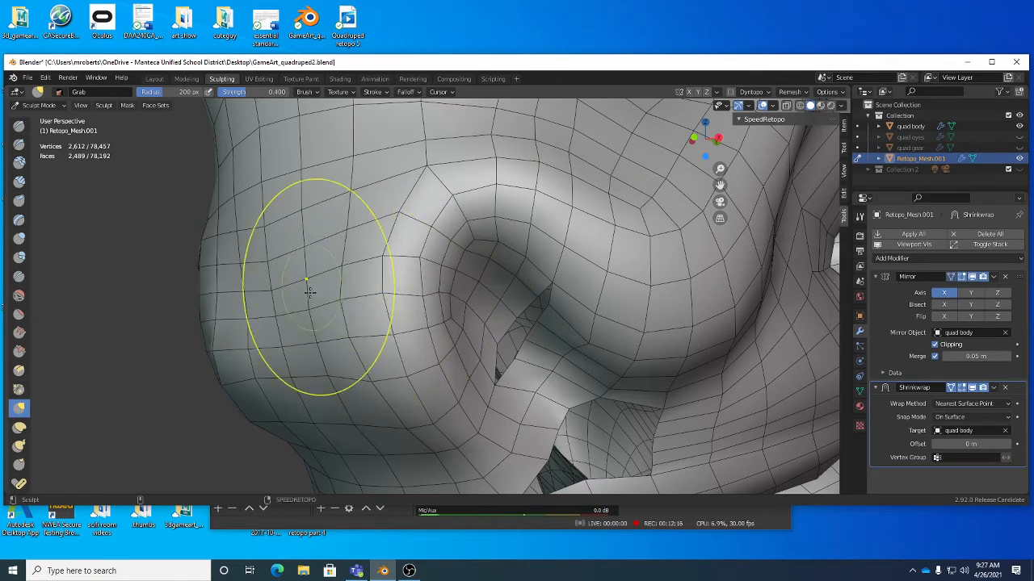
pyautogui.keyDown('shift'); pyautogui.moveTo(389, 295); pyautogui.dragTo(403, 325, button='middle'); pyautogui.keyUp('shift')
pyautogui.moveTo(401, 332)
pyautogui.mouseDown()
pyautogui.moveTo(413, 330)
pyautogui.moveTo(404, 304)
pyautogui.mouseUp()
pyautogui.moveTo(408, 304); pyautogui.dragTo(415, 310, button='middle')
pyautogui.moveTo(449, 353)
pyautogui.keyDown('shift'); pyautogui.mouseDown(button='middle')
pyautogui.moveTo(412, 288)
pyautogui.moveTo(360, 257)
pyautogui.mouseUp(button='middle'); pyautogui.keyUp('shift')
pyautogui.moveTo(347, 234)
pyautogui.mouseDown()
pyautogui.moveTo(327, 219)
pyautogui.moveTo(336, 241)
pyautogui.mouseUp()
pyautogui.moveTo(335, 245); pyautogui.dragTo(379, 287)
pyautogui.scroll(-6, 341, 285)
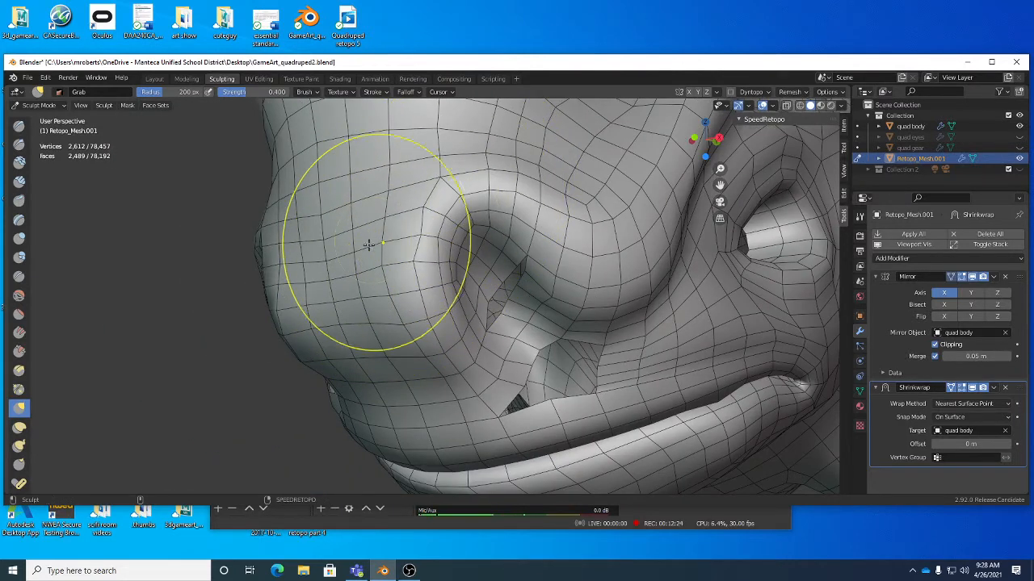
pyautogui.moveTo(378, 303); pyautogui.dragTo(397, 318)
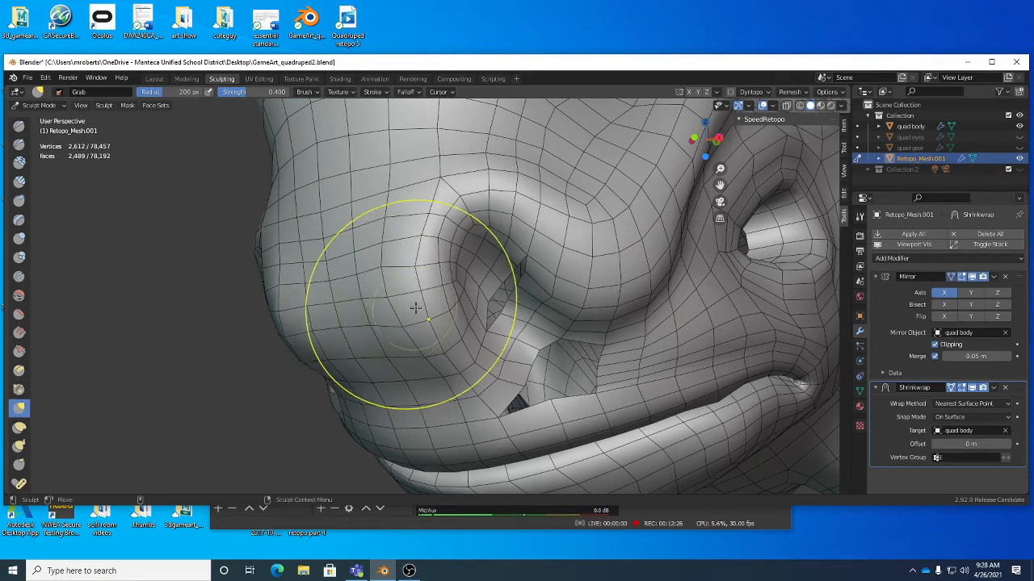
# Step: Pull the vertex on the nostril's front rim toward the muzzle front with the Grab brush and save the file
pyautogui.moveTo(415, 306); pyautogui.dragTo(392, 263, button='middle')
pyautogui.moveTo(317, 226); pyautogui.dragTo(315, 242, button='middle')
pyautogui.scroll(10, 316, 242)
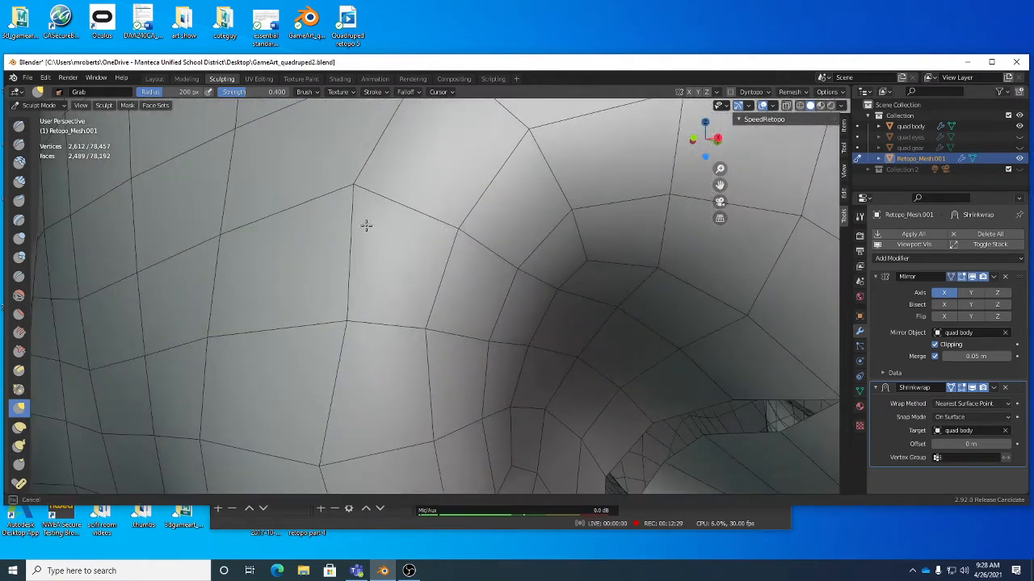
pyautogui.moveTo(363, 293); pyautogui.dragTo(330, 305)
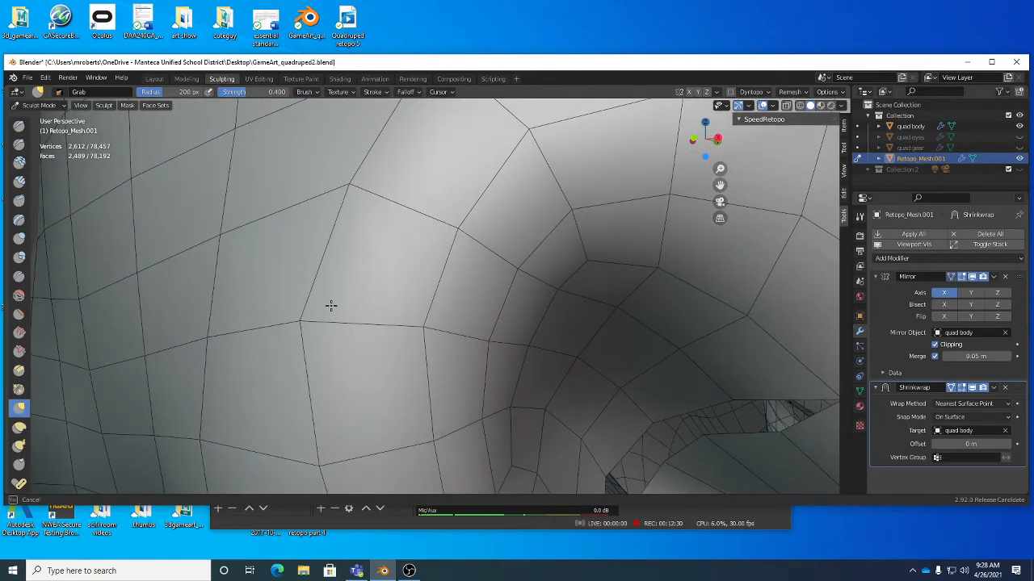
pyautogui.scroll(-6, 329, 304)
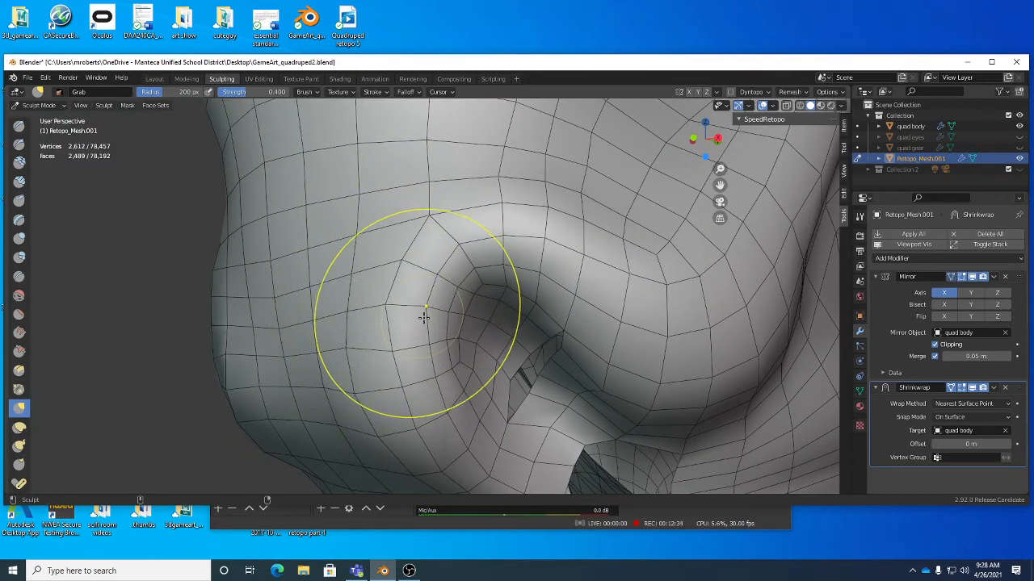
pyautogui.hotkey('ctrl', 's')
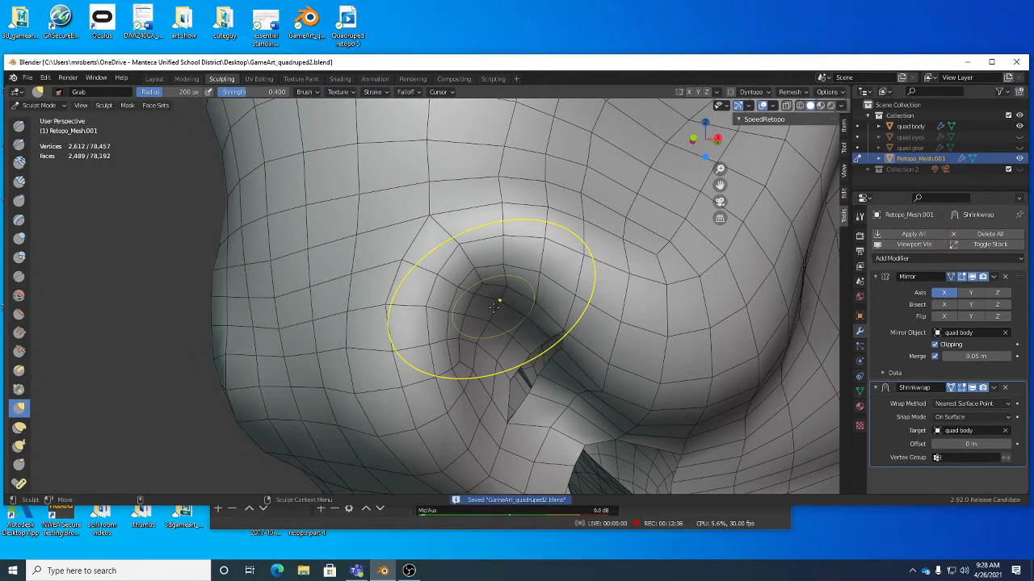
# Step: Shift the two short edges bordering the gap inside the nostril slightly toward the opening in Edit Mode
pyautogui.keyDown('shift'); pyautogui.moveTo(525, 335); pyautogui.dragTo(488, 257, button='middle'); pyautogui.keyUp('shift')
pyautogui.scroll(2, 498, 295)
pyautogui.moveTo(499, 295); pyautogui.dragTo(504, 295, button='middle')
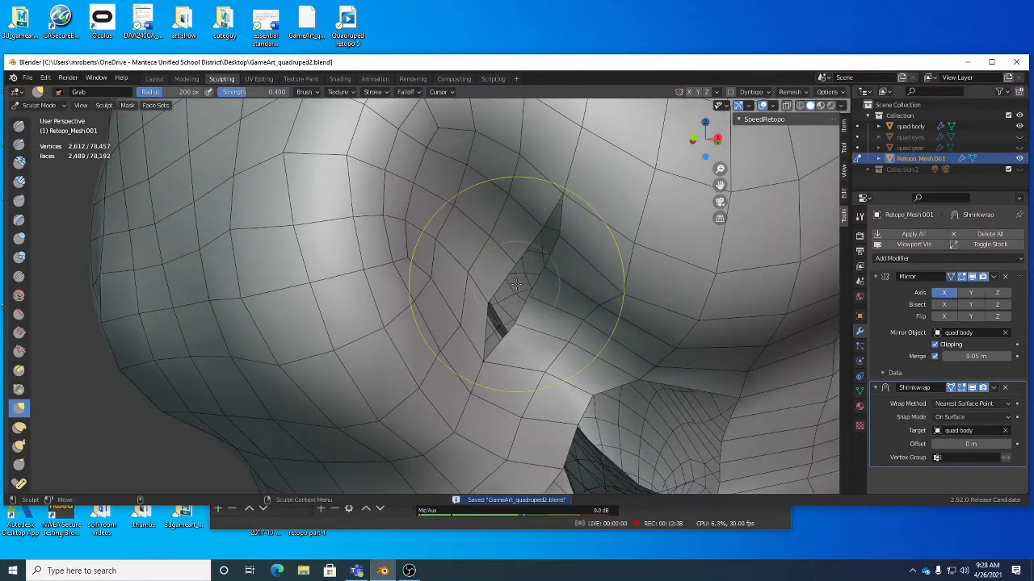
pyautogui.press('Tab')
pyautogui.moveTo(481, 289); pyautogui.dragTo(487, 293)
pyautogui.press('w')
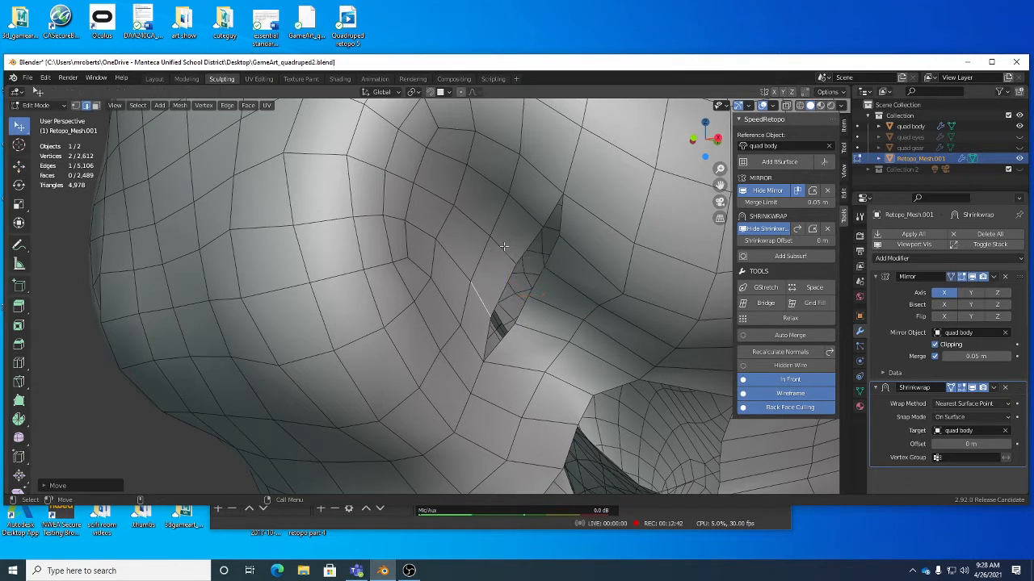
pyautogui.moveTo(504, 249); pyautogui.dragTo(506, 255)
# Step: Merge two front vertices at the gap's upper end into the opposite side's vertices with Auto Merge on, then disable Auto Merge
pyautogui.click(792, 336)
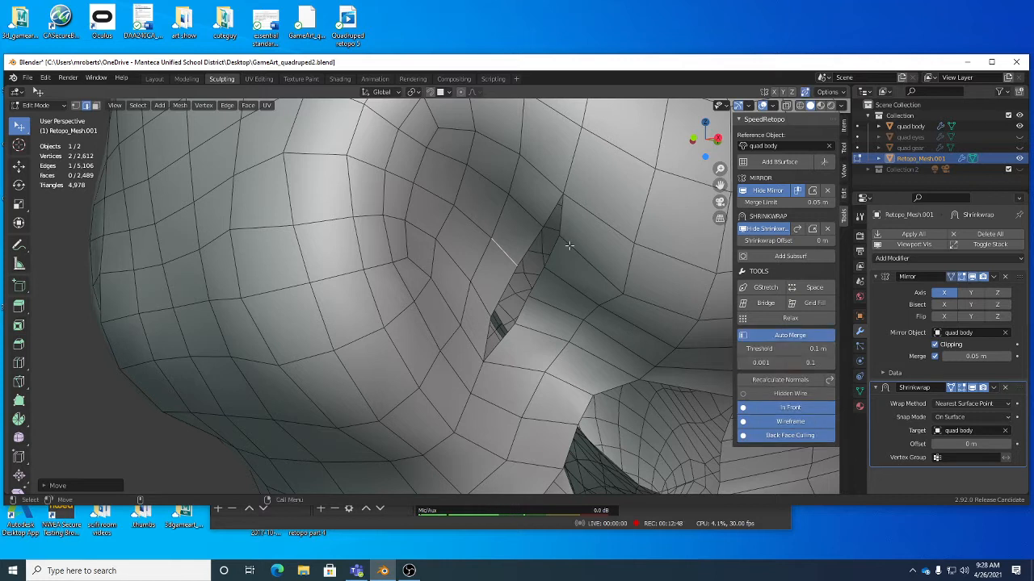
pyautogui.press('1')
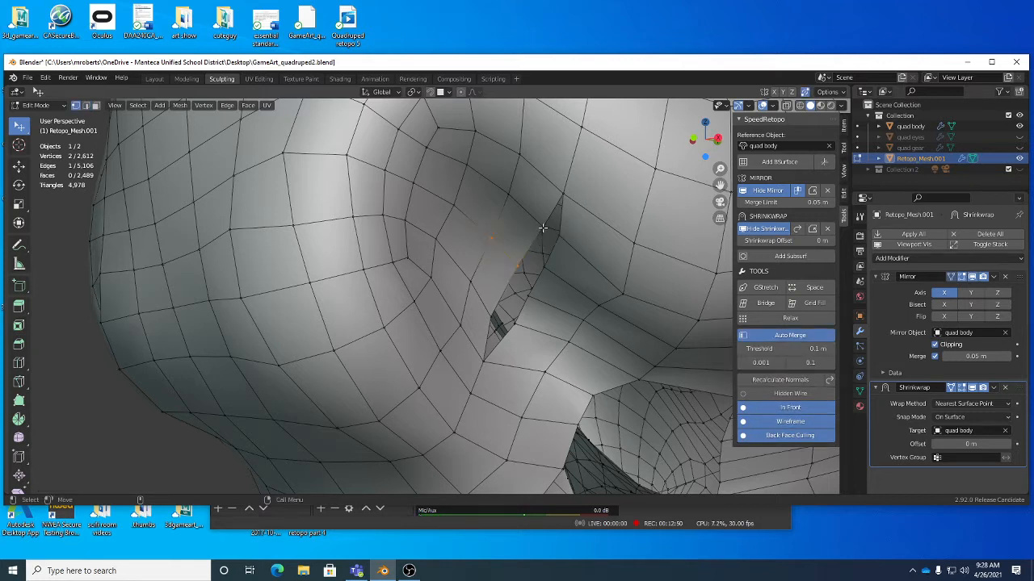
pyautogui.moveTo(543, 228); pyautogui.dragTo(559, 236)
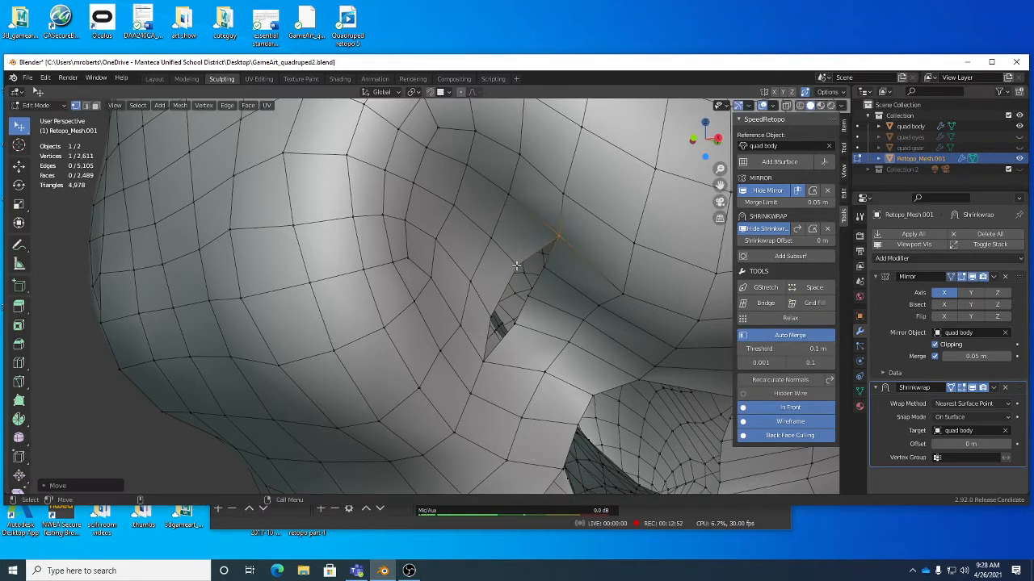
pyautogui.moveTo(517, 266); pyautogui.dragTo(538, 268)
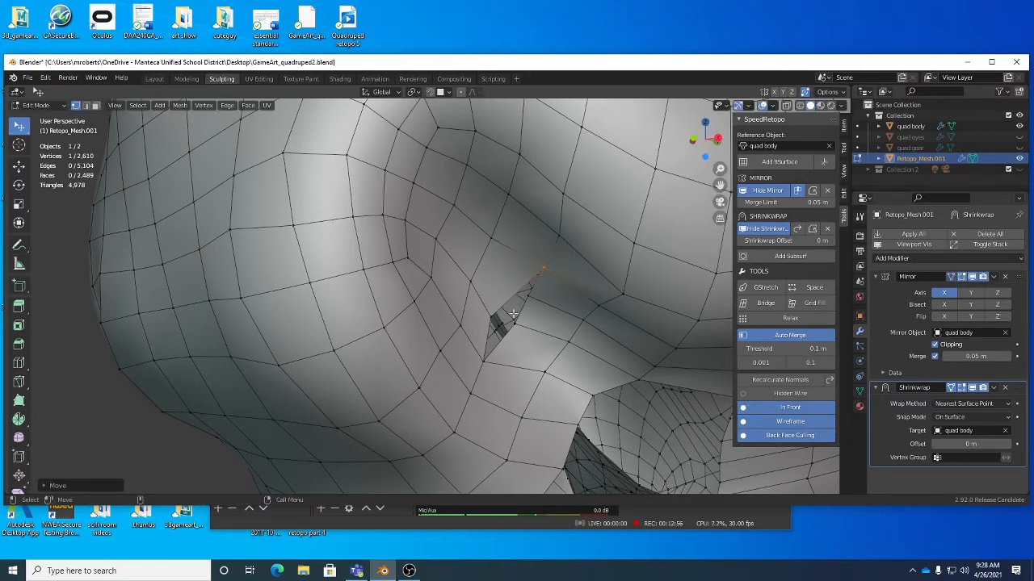
pyautogui.click(769, 335)
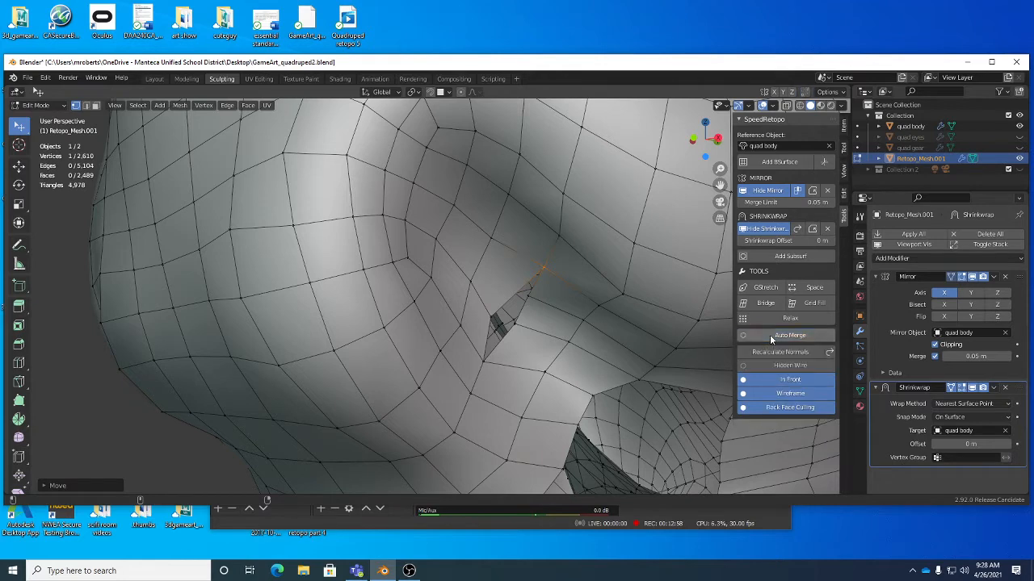
# Step: Insert one edge loop from the muzzle front over the nostril's front rim to the newly merged vertices
pyautogui.moveTo(485, 267); pyautogui.dragTo(515, 282, button='middle')
pyautogui.hotkey('ctrl', 'r')
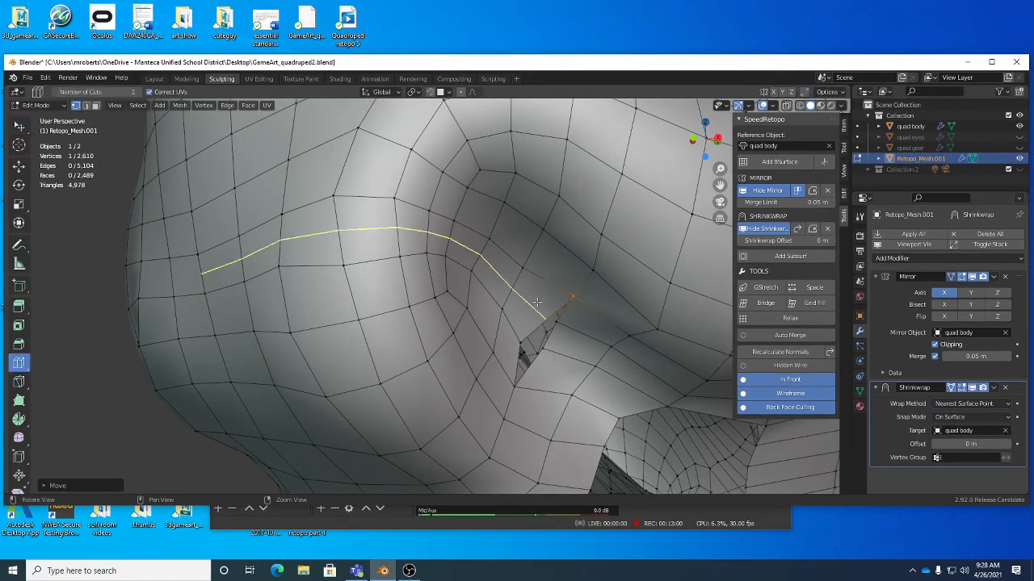
pyautogui.click(522, 297)
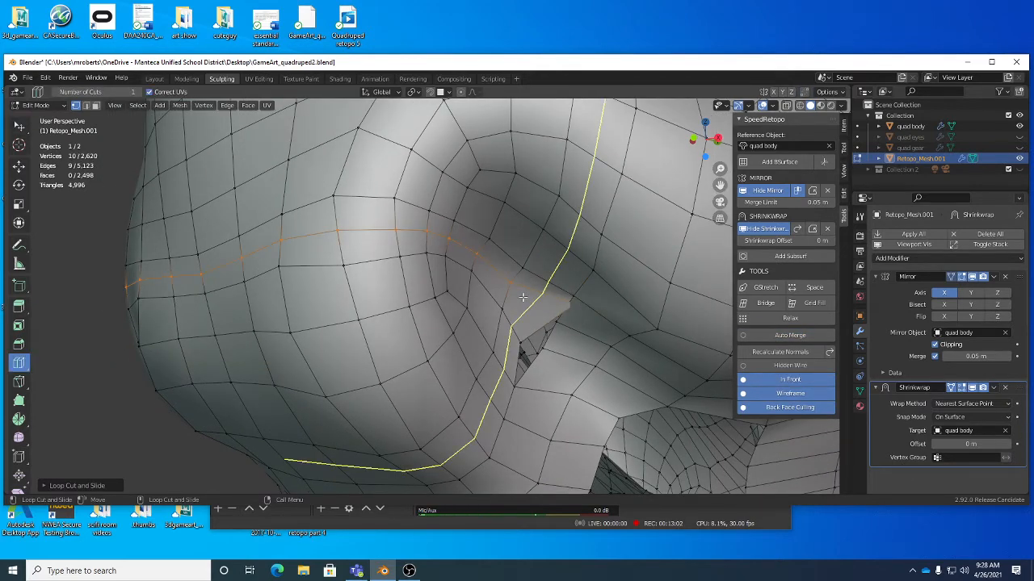
pyautogui.press('w')
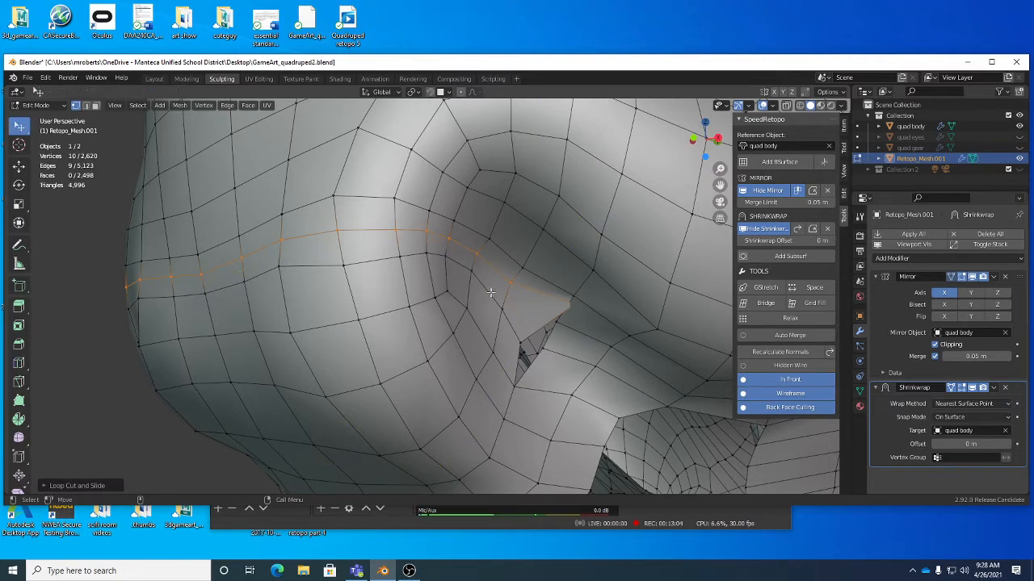
# Step: Edge-slide the two loops below the new cut slightly downward to even out the row spacing
pyautogui.press('2')
pyautogui.doubleClick(490, 292)
pyautogui.rightClick(490, 292)
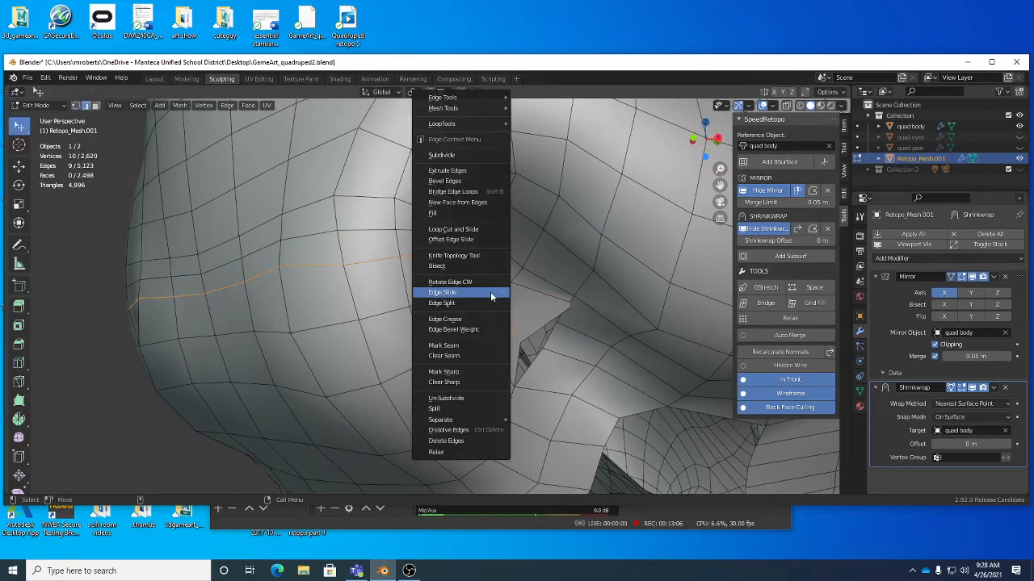
pyautogui.click(490, 292)
pyautogui.click(491, 303)
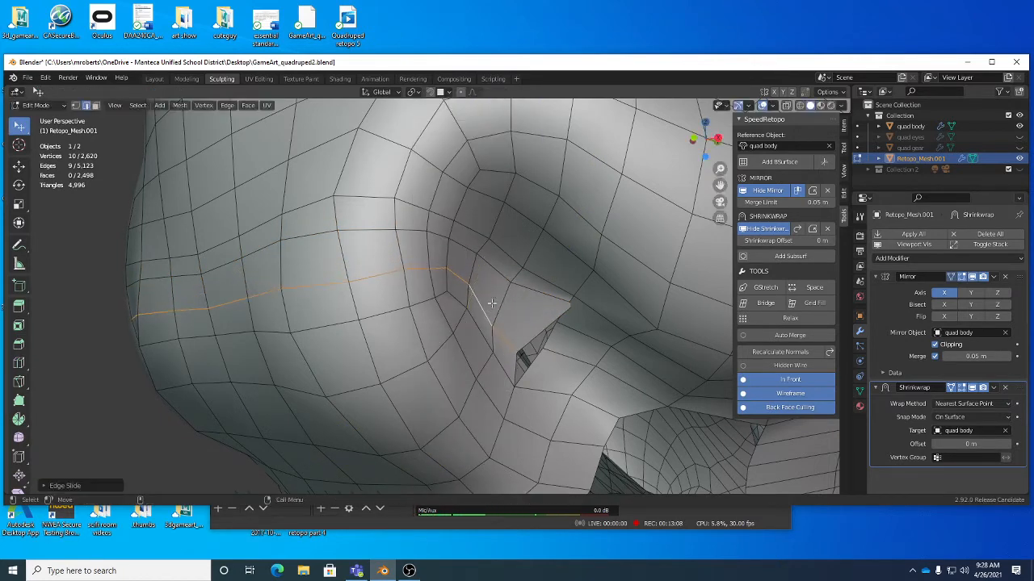
pyautogui.doubleClick(444, 293)
pyautogui.rightClick(449, 291)
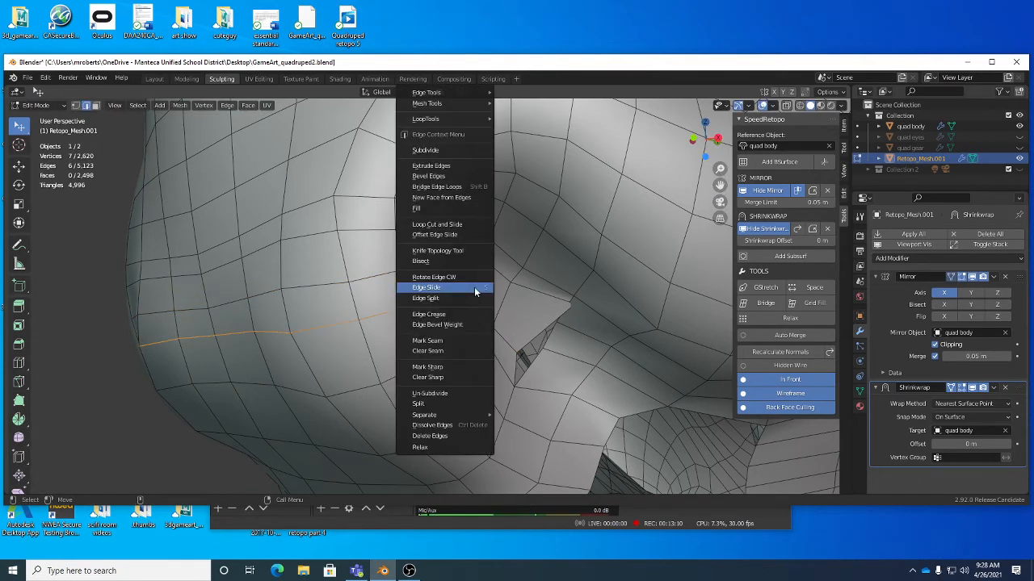
pyautogui.click(445, 350)
pyautogui.click(474, 292)
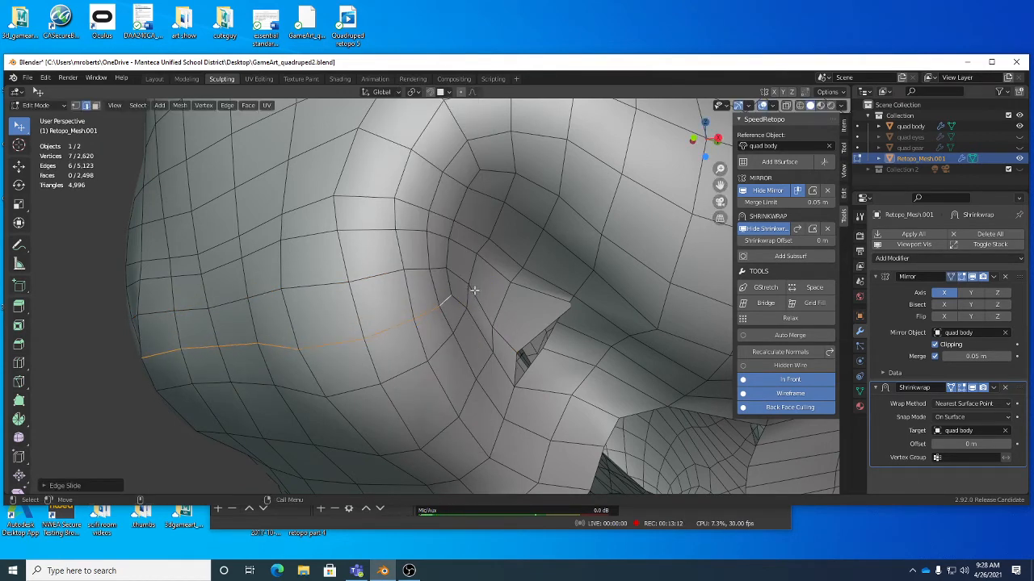
# Step: Edge-slide the loop directly above the new cut slightly upward, from the muzzle front to the inside of the nostril
pyautogui.doubleClick(473, 233)
pyautogui.rightClick(474, 229)
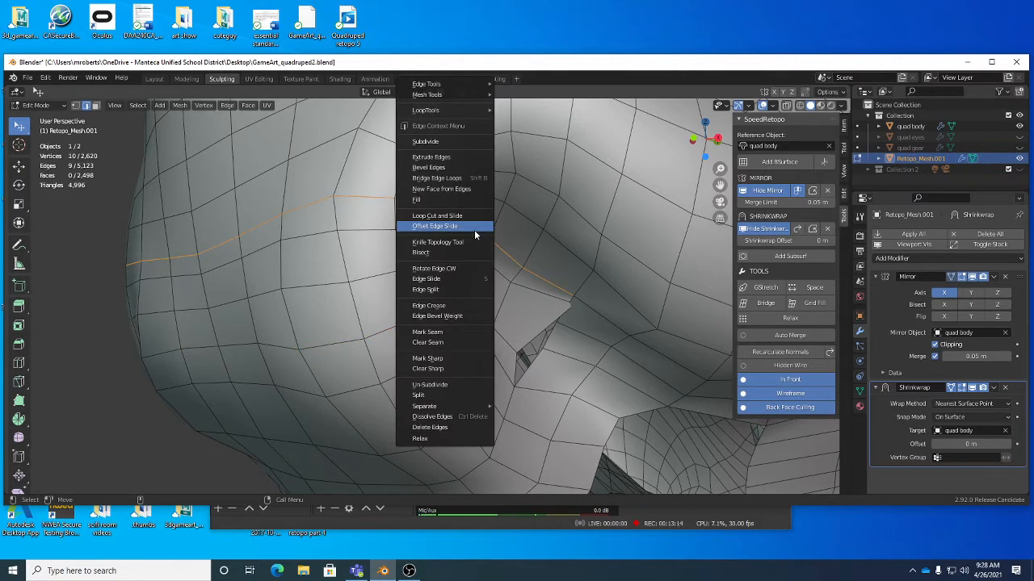
pyautogui.click(473, 280)
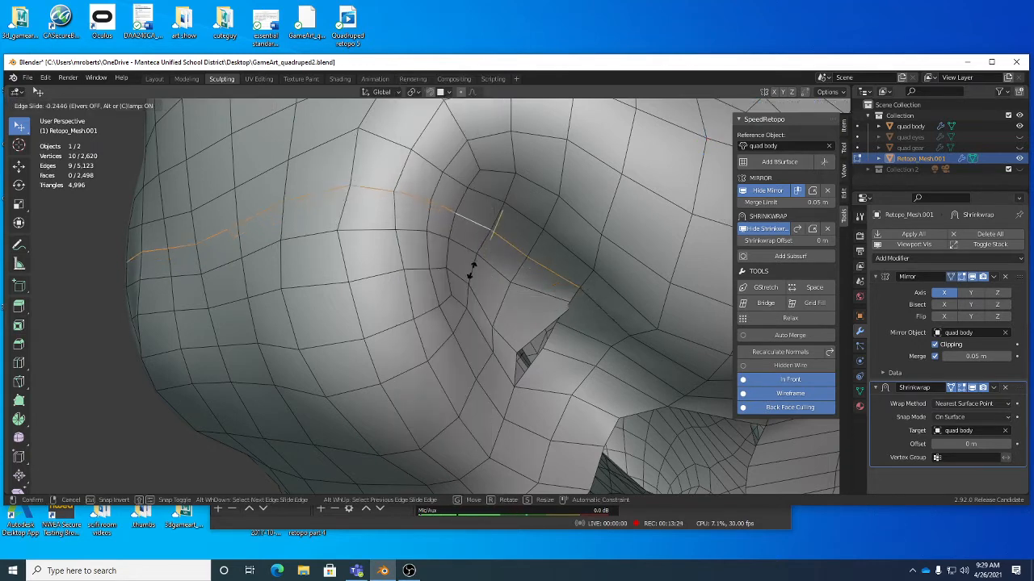
pyautogui.click(470, 266)
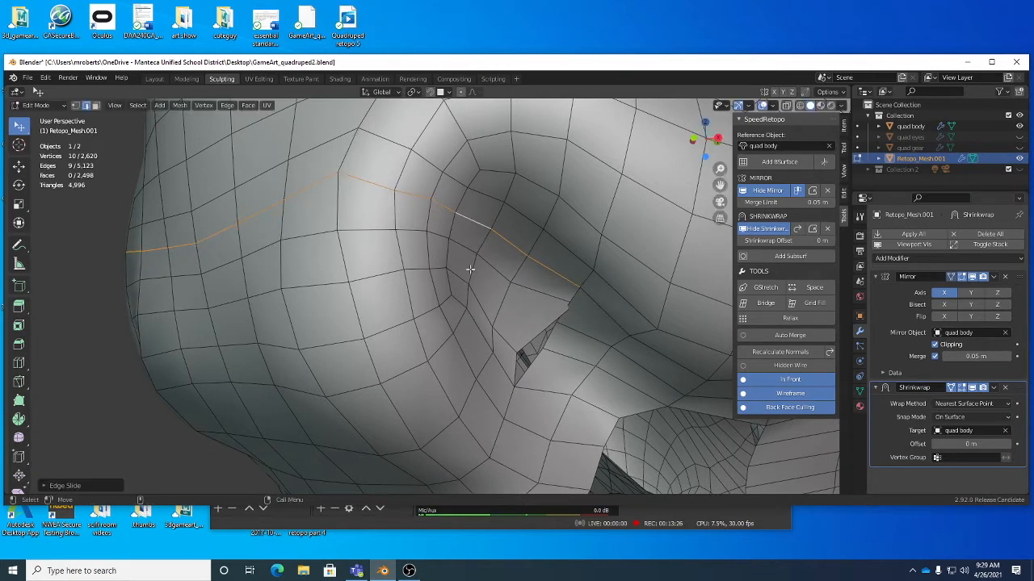
# Step: Move the two rim edges at the front of the nostril's inner gap slightly to even out the adjoining faces
pyautogui.moveTo(551, 298); pyautogui.dragTo(548, 297, button='middle')
pyautogui.keyDown('ctrl'); pyautogui.moveTo(546, 301); pyautogui.dragTo(548, 314, button='middle'); pyautogui.keyUp('ctrl')
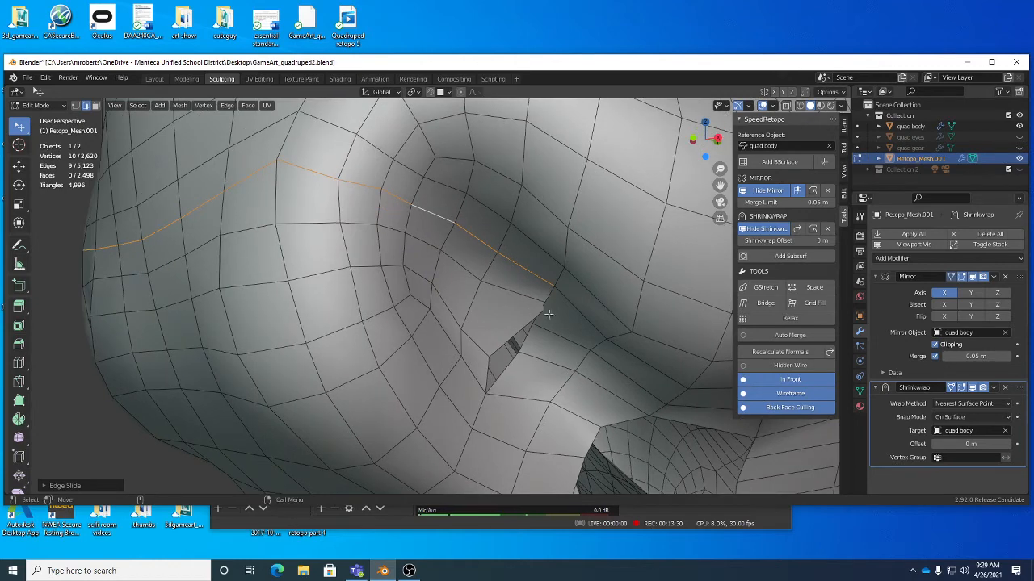
pyautogui.press('1')
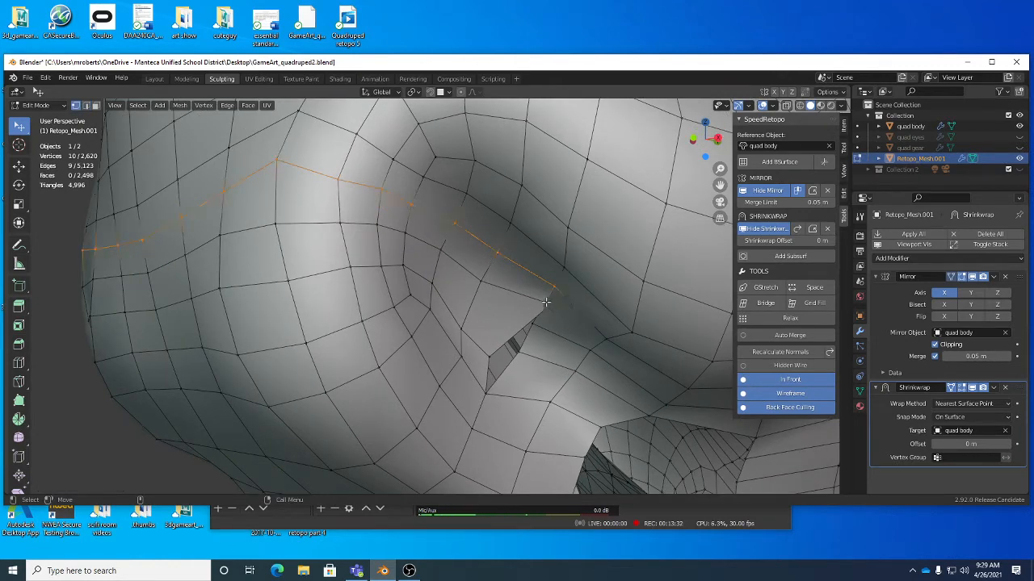
pyautogui.press('2')
pyautogui.moveTo(532, 298); pyautogui.dragTo(511, 305)
pyautogui.click(483, 342)
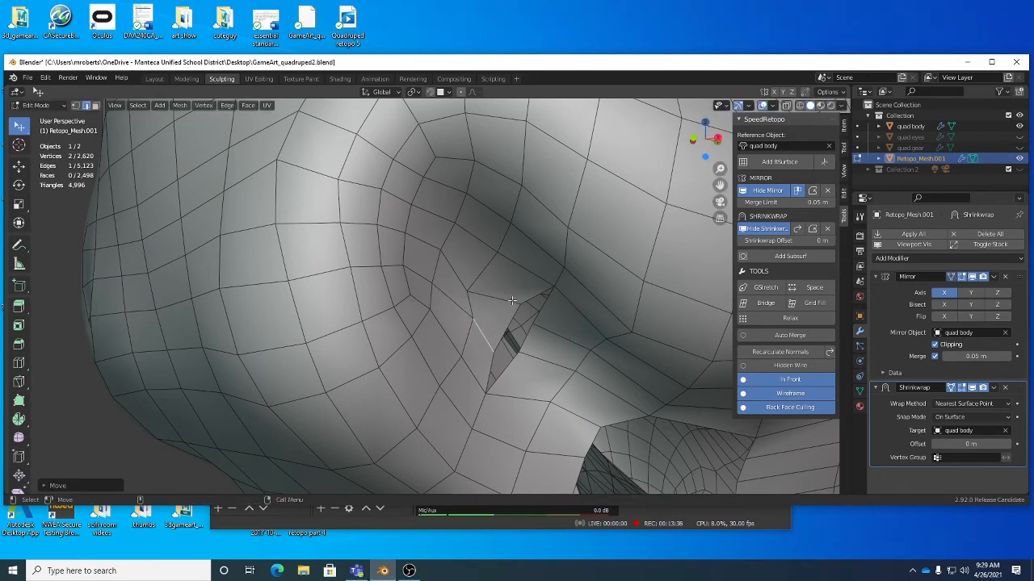
# Step: Try merging the gap's front rim vertices with Auto Merge on, undo the merges and disable Auto Merge
pyautogui.click(762, 336)
pyautogui.press('1')
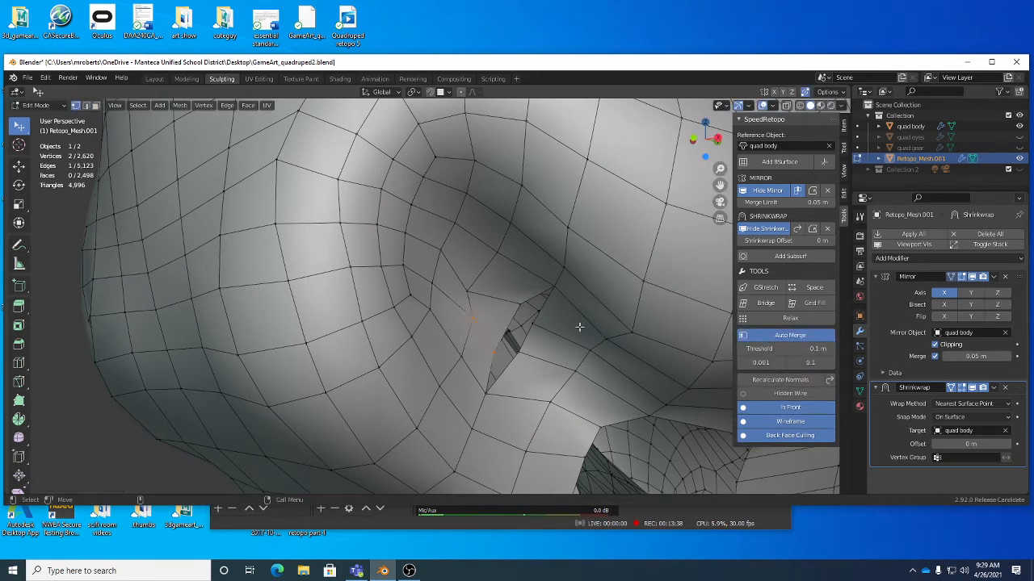
pyautogui.click(523, 302)
pyautogui.press('g')
pyautogui.click(529, 319)
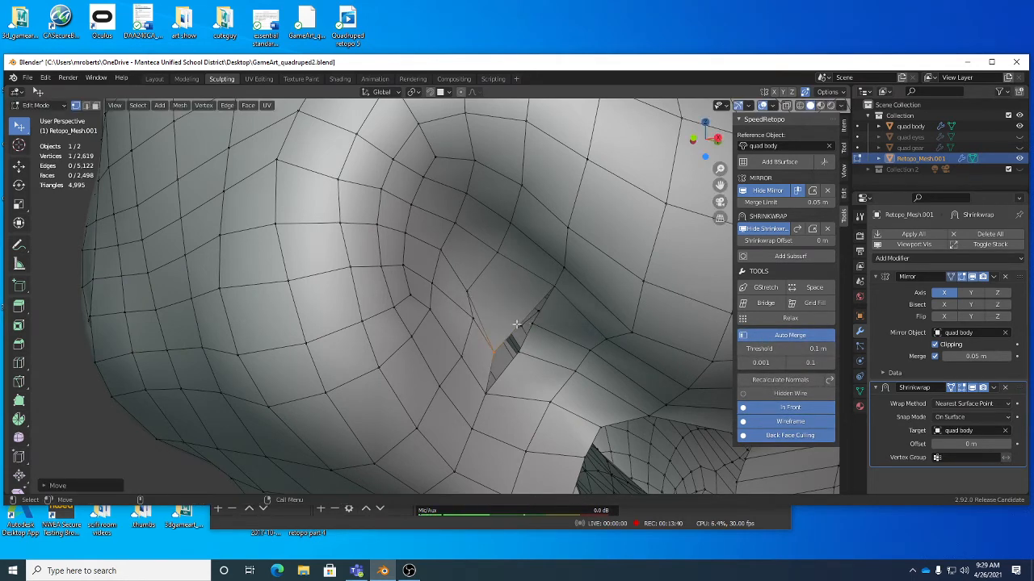
pyautogui.moveTo(506, 329); pyautogui.dragTo(521, 339, button='middle')
pyautogui.hotkey('ctrl', 'z')
pyautogui.moveTo(506, 360)
pyautogui.mouseDown()
pyautogui.moveTo(526, 360)
pyautogui.moveTo(505, 362)
pyautogui.mouseUp()
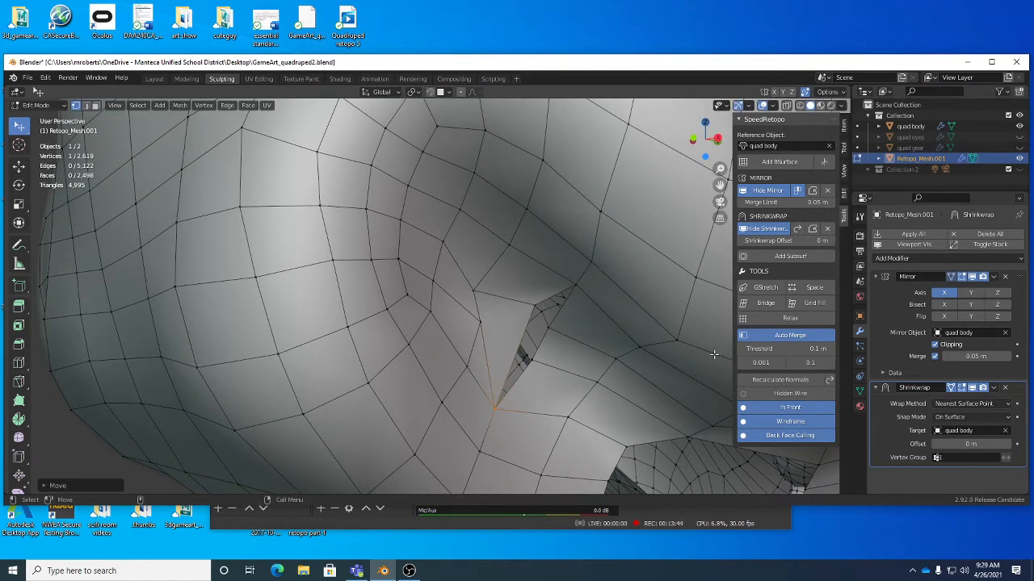
pyautogui.click(761, 338)
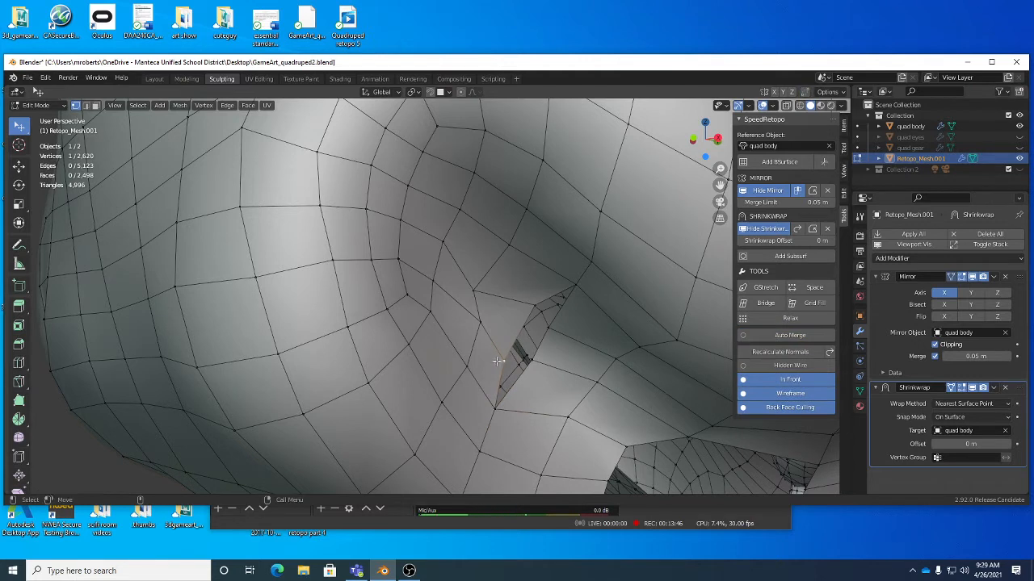
# Step: Merge the two pairs of facing vertices across the upper nostril gap, each pair At Center
pyautogui.keyDown('shift'); pyautogui.click(540, 361); pyautogui.keyUp('shift')
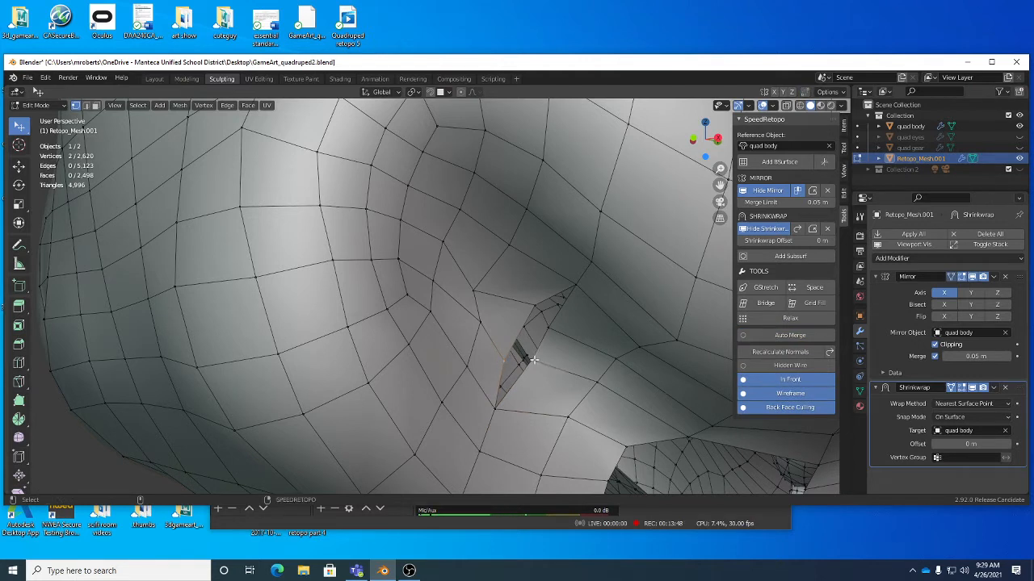
pyautogui.rightClick(627, 335)
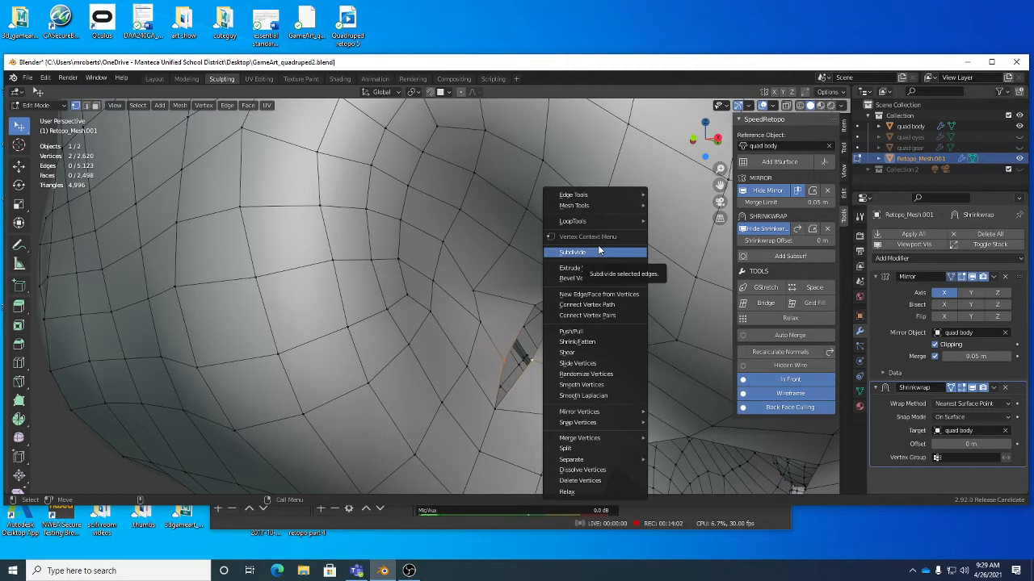
pyautogui.moveTo(599, 440)
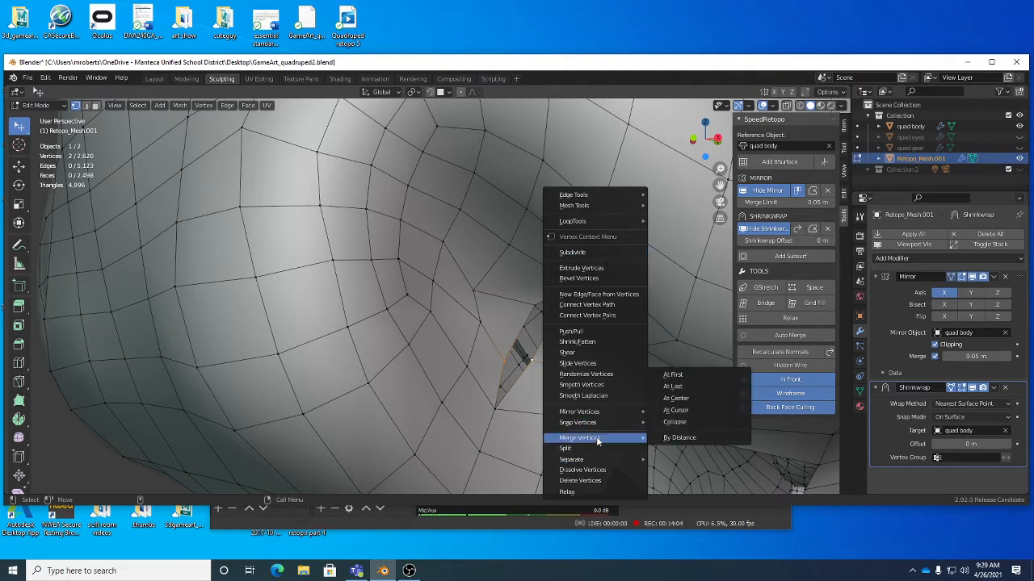
pyautogui.click(688, 399)
pyautogui.click(533, 306)
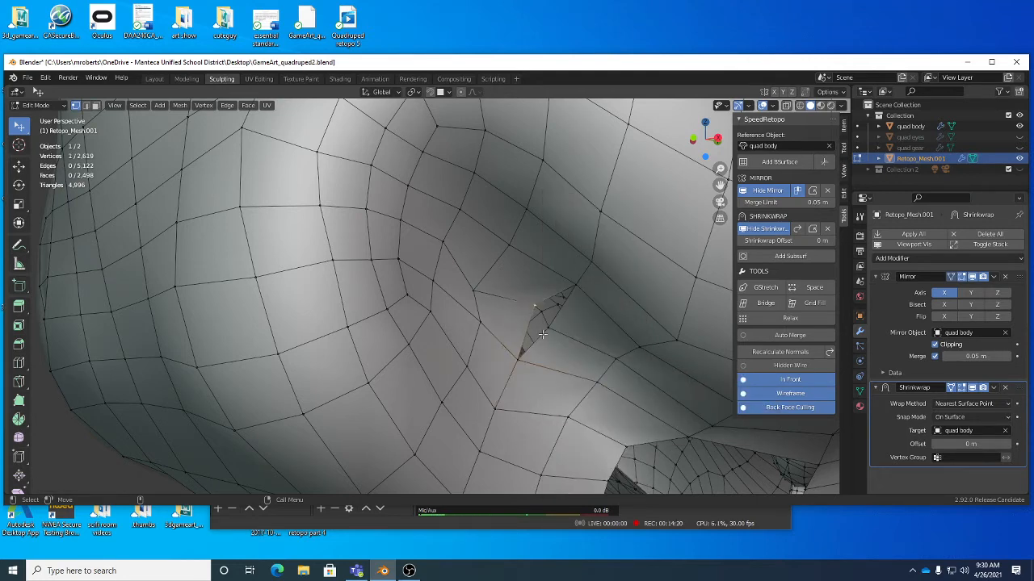
pyautogui.keyDown('shift'); pyautogui.click(549, 328); pyautogui.keyUp('shift')
pyautogui.rightClick(639, 315)
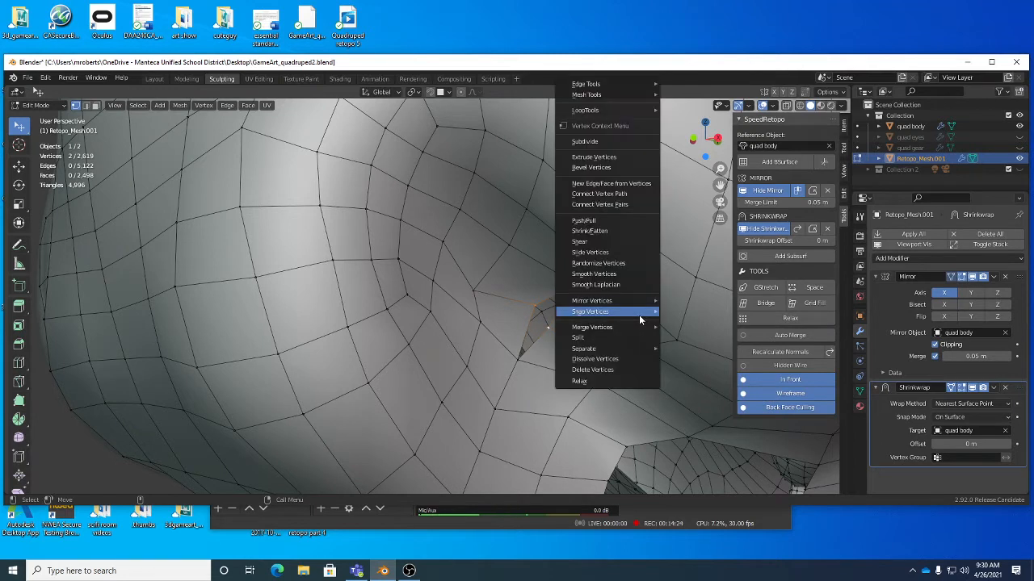
pyautogui.moveTo(639, 315)
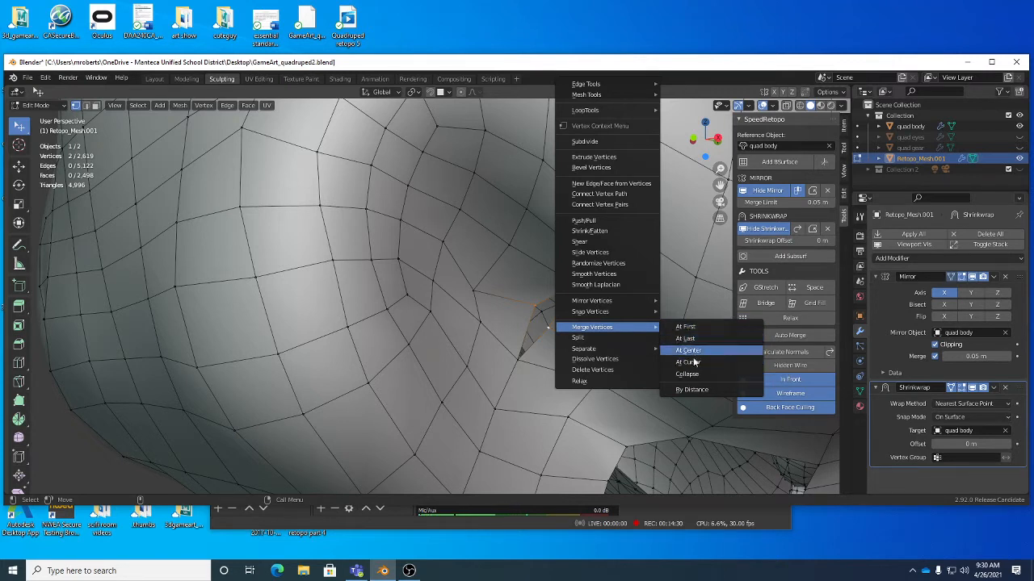
pyautogui.click(689, 353)
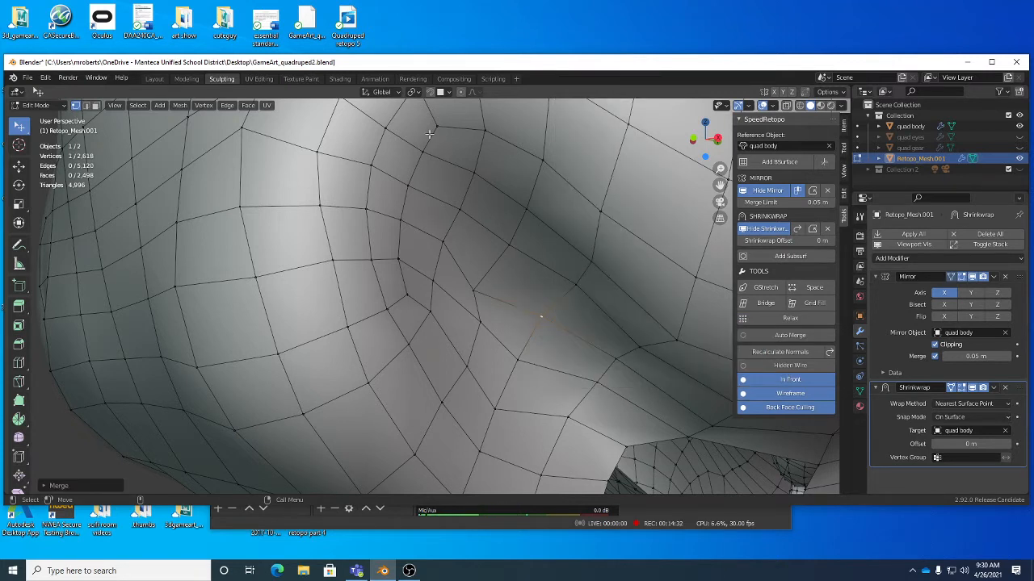
# Step: With snapping on, reposition two vertices inside the nostril to even out the closed area, and disable snapping
pyautogui.click(431, 92)
pyautogui.press('g')
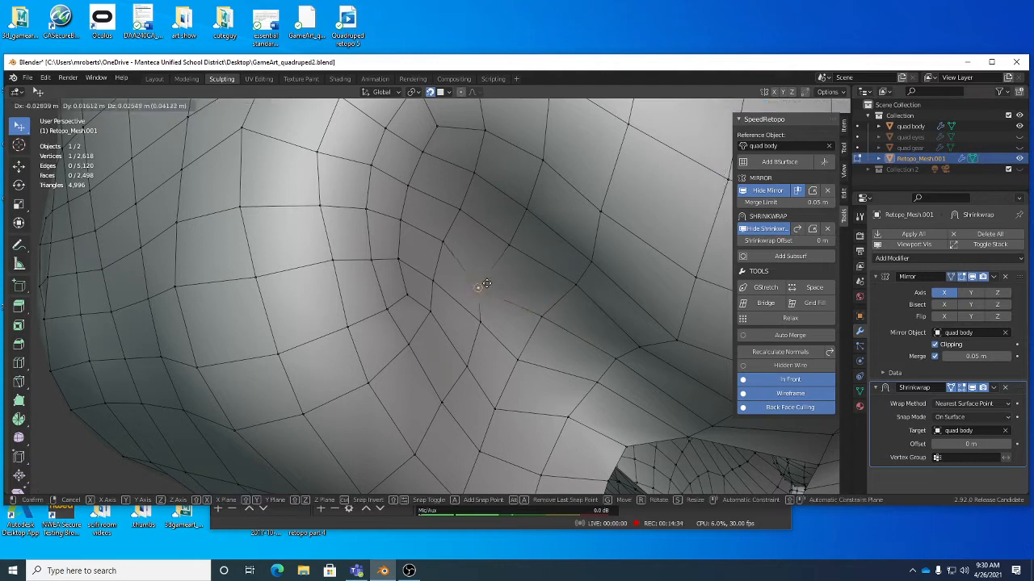
pyautogui.click(496, 283)
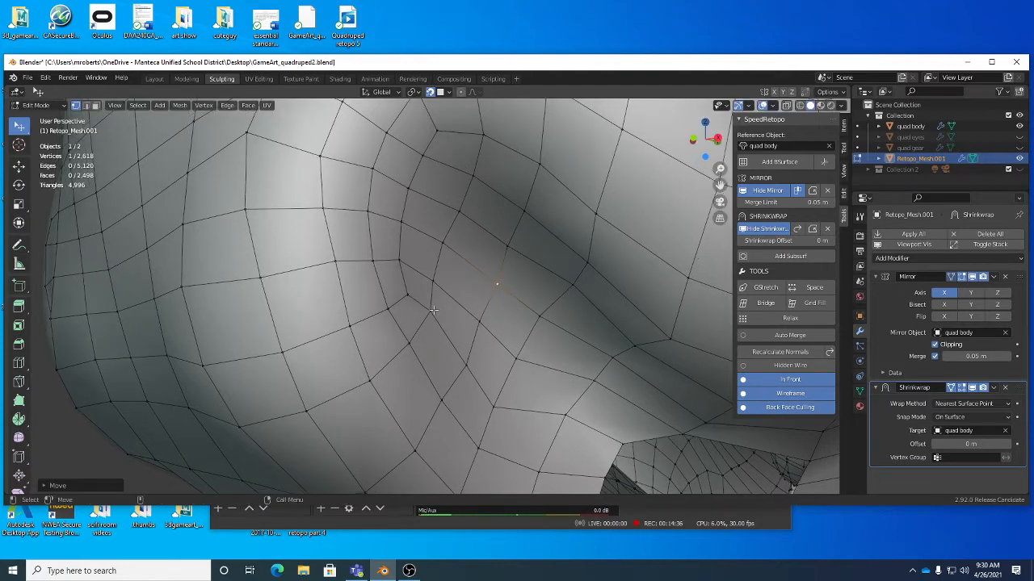
pyautogui.scroll(-5, 468, 327)
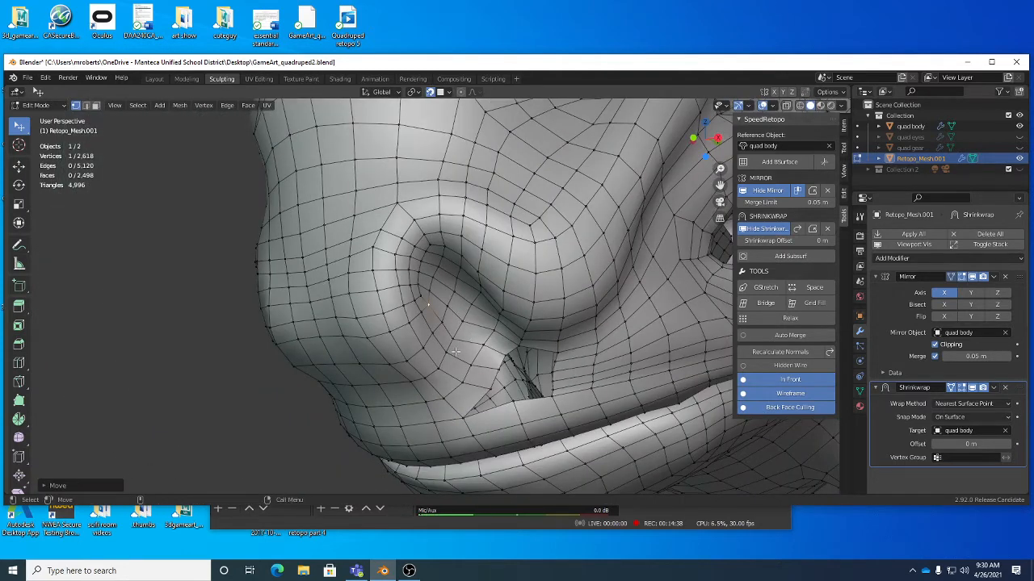
pyautogui.press('g')
pyautogui.click(457, 336)
pyautogui.moveTo(457, 336); pyautogui.dragTo(642, 194, button='middle')
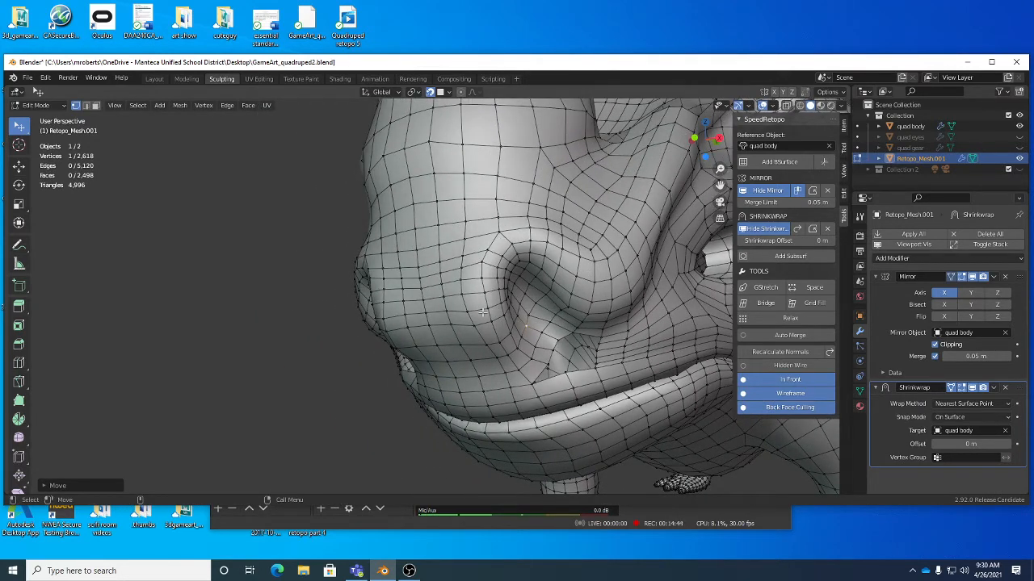
pyautogui.moveTo(433, 320); pyautogui.dragTo(504, 259, button='middle')
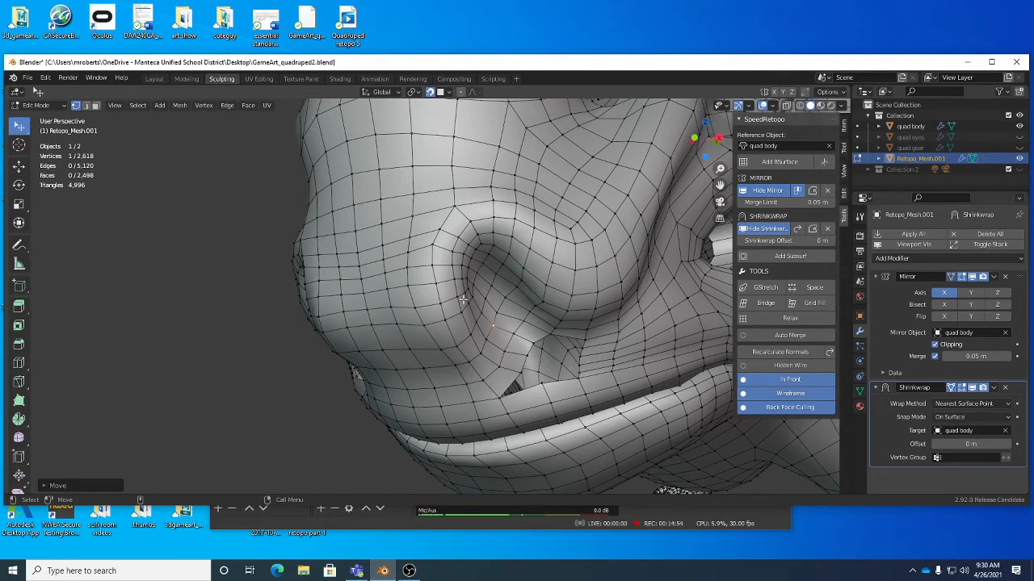
pyautogui.moveTo(463, 299); pyautogui.dragTo(449, 318, button='middle')
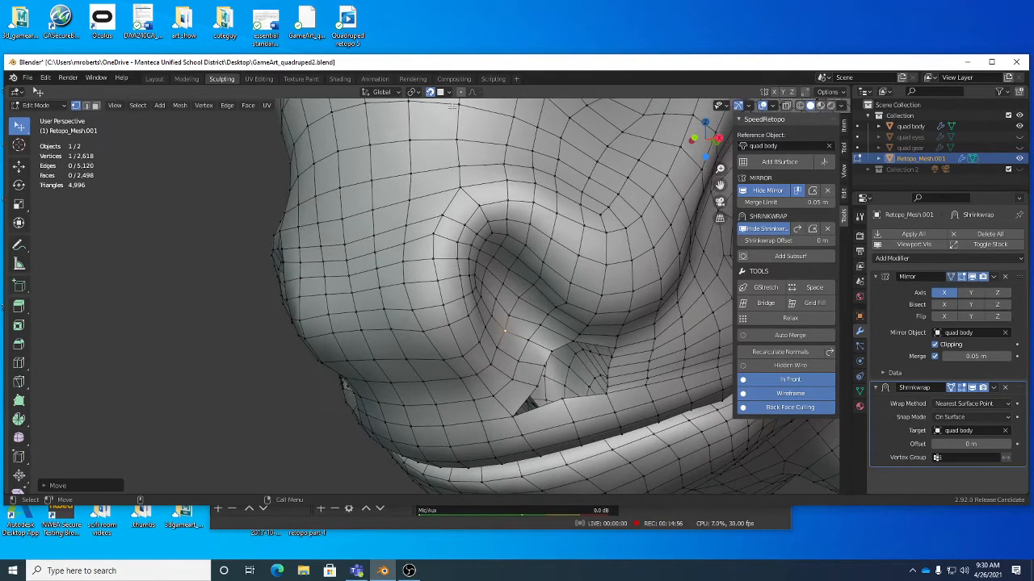
pyautogui.click(431, 92)
# Step: Move one edge on the nostril's front rim slightly to even the spacing, and save the file
pyautogui.press('2')
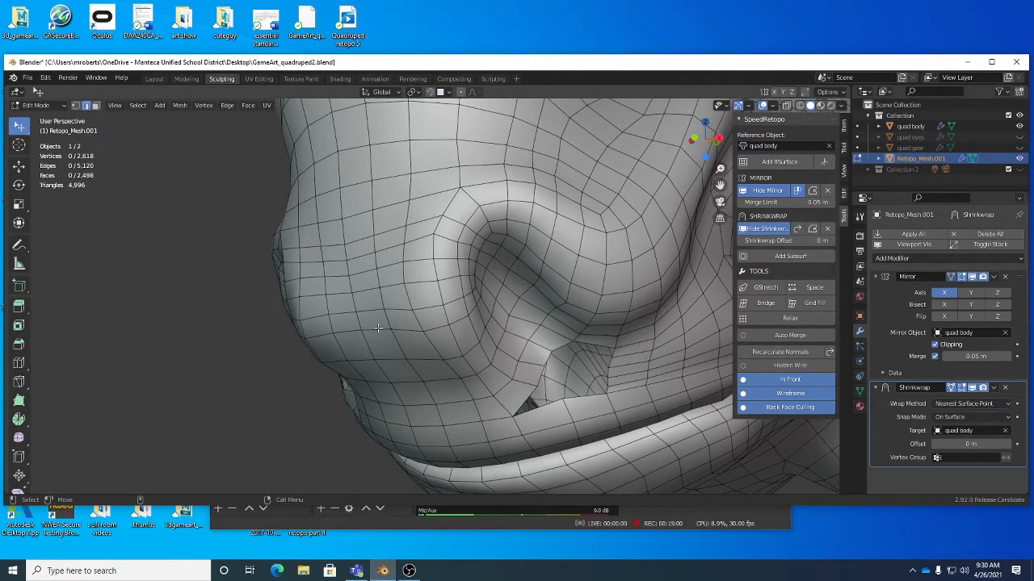
pyautogui.click(376, 333)
pyautogui.moveTo(435, 326); pyautogui.dragTo(472, 315)
pyautogui.keyDown('alt'); pyautogui.moveTo(472, 315); pyautogui.dragTo(513, 337, button='right'); pyautogui.keyUp('alt')
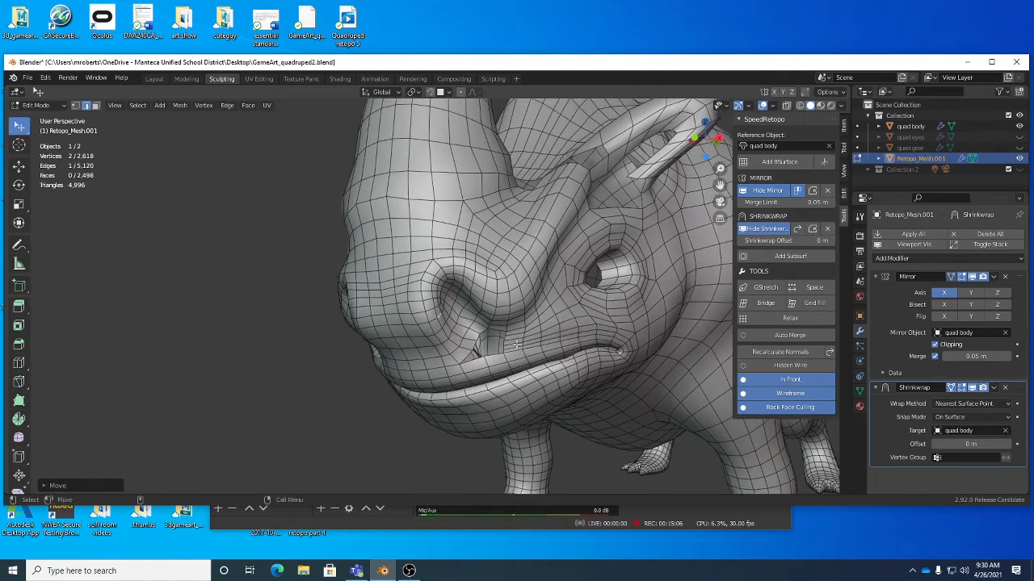
pyautogui.hotkey('ctrl', 's')
# Step: Bridge the three open edges on the nostril side of the gap to the three facing edges on the cheek side
pyautogui.scroll(8, 507, 334)
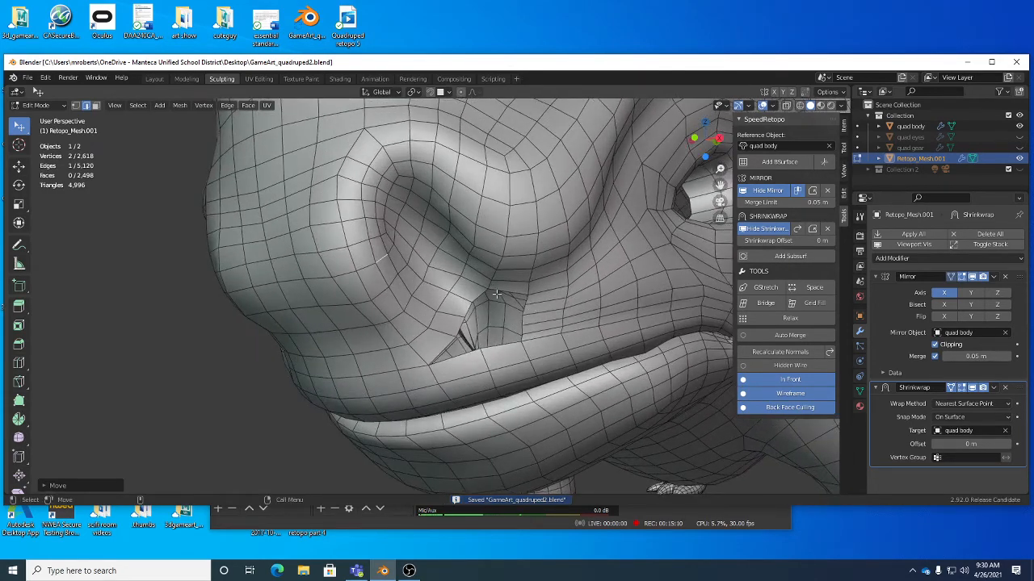
pyautogui.moveTo(494, 291); pyautogui.dragTo(480, 312, button='middle')
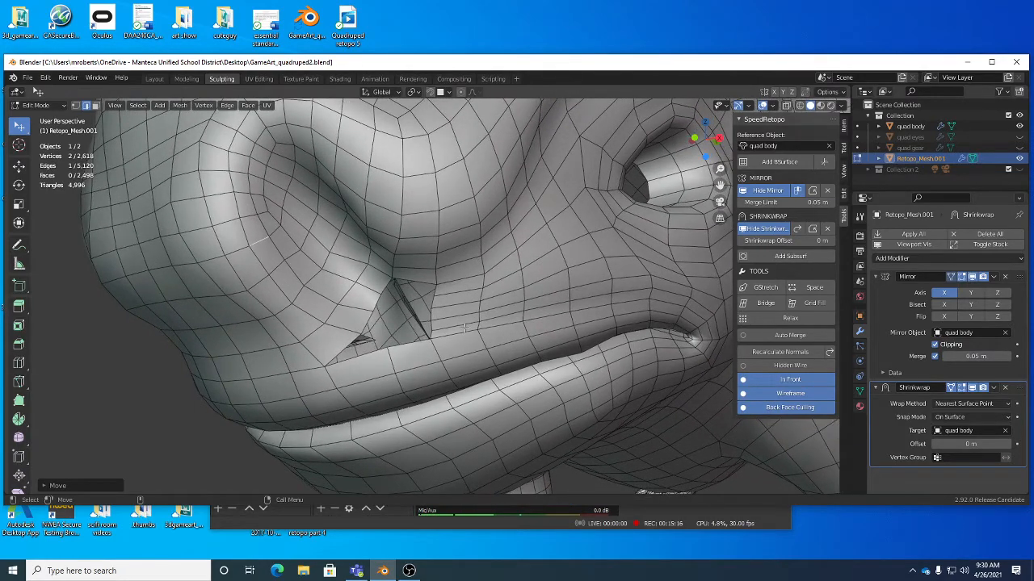
pyautogui.scroll(3, 424, 313)
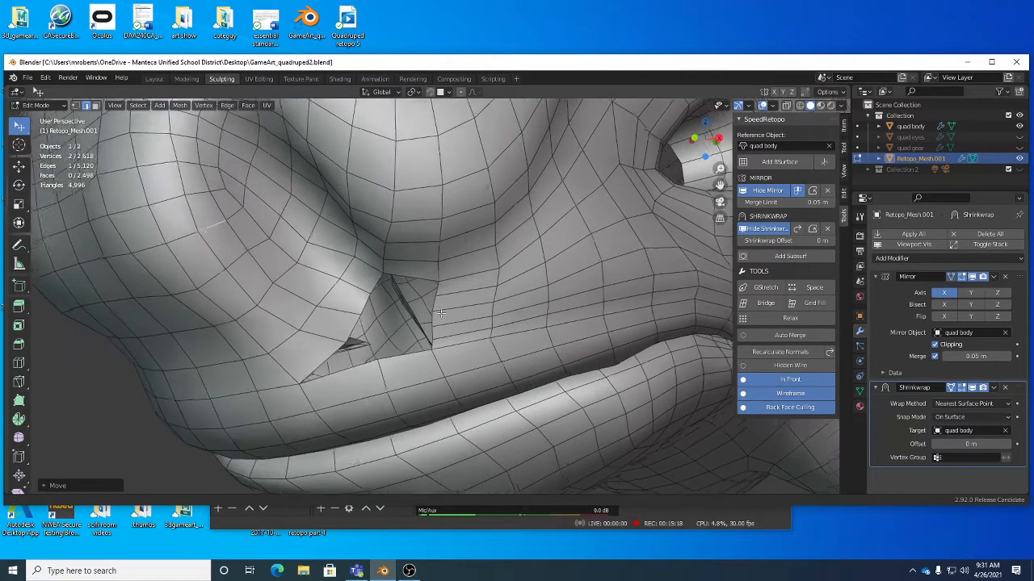
pyautogui.click(439, 287)
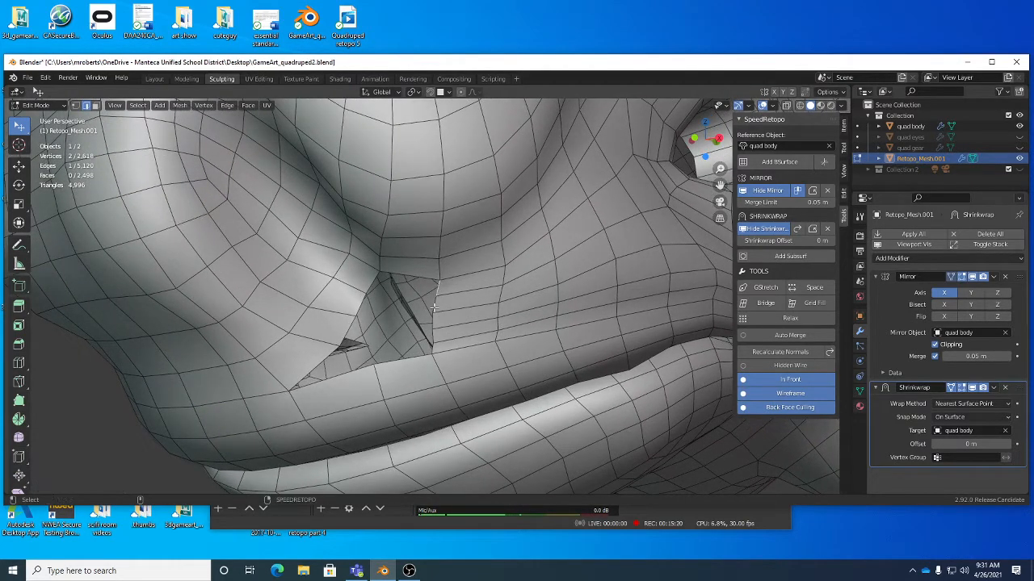
pyautogui.keyDown('shift'); pyautogui.click(348, 330); pyautogui.keyUp('shift')
pyautogui.keyDown('shift'); pyautogui.click(361, 304); pyautogui.keyUp('shift')
pyautogui.keyDown('shift'); pyautogui.click(368, 283); pyautogui.keyUp('shift')
pyautogui.rightClick(570, 242)
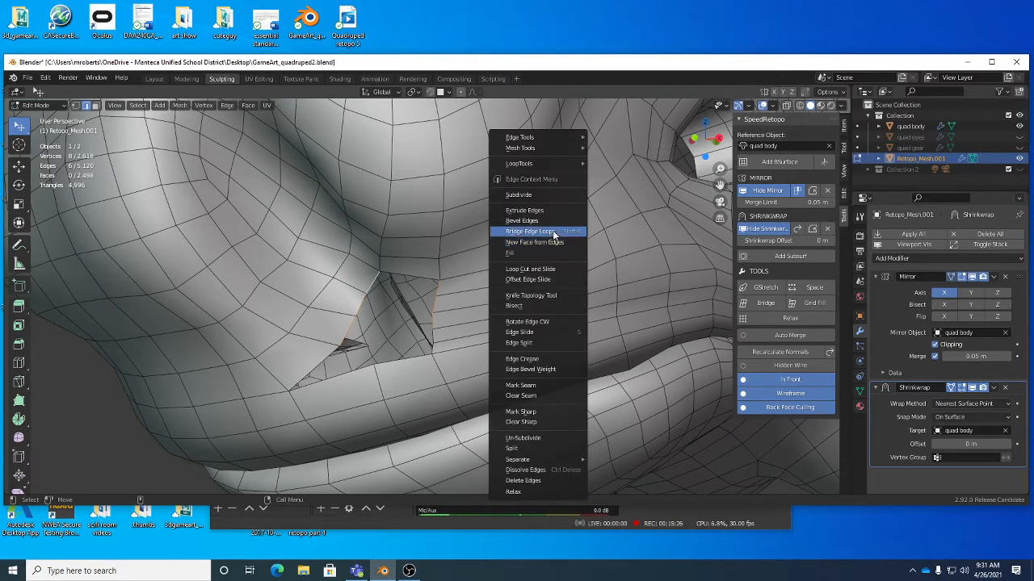
pyautogui.click(553, 232)
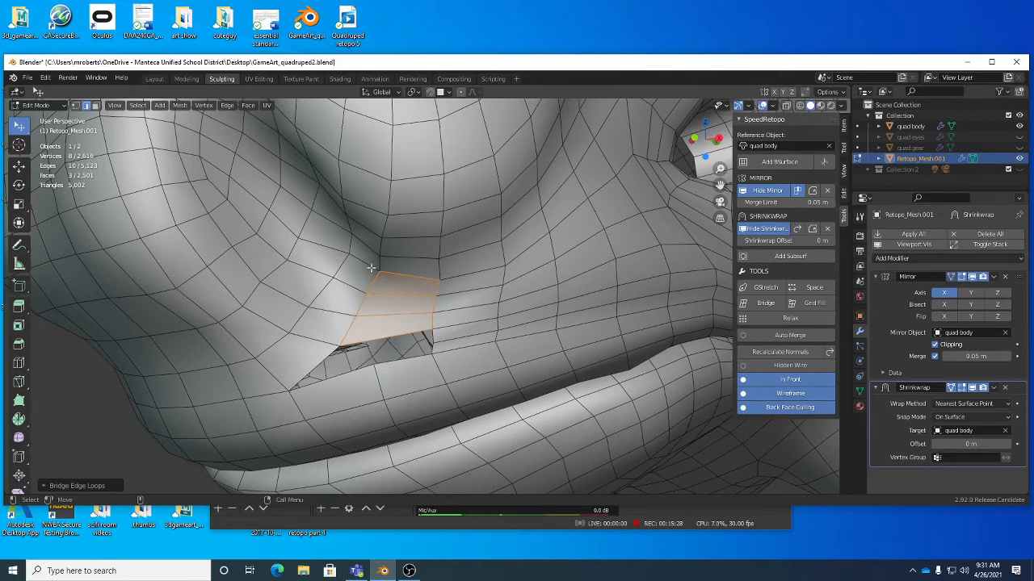
# Step: Bridge the lower open edge of the new nostril-to-cheek strip to the facing open edge on the upper lip
pyautogui.moveTo(370, 268); pyautogui.dragTo(408, 341, button='middle')
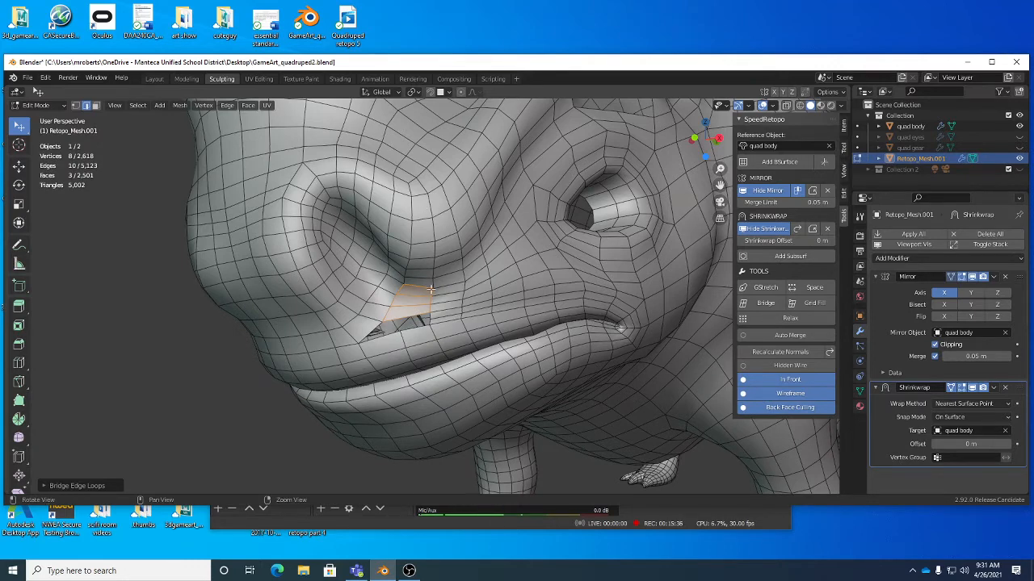
pyautogui.moveTo(429, 271); pyautogui.dragTo(433, 297, button='middle')
pyautogui.scroll(4, 432, 297)
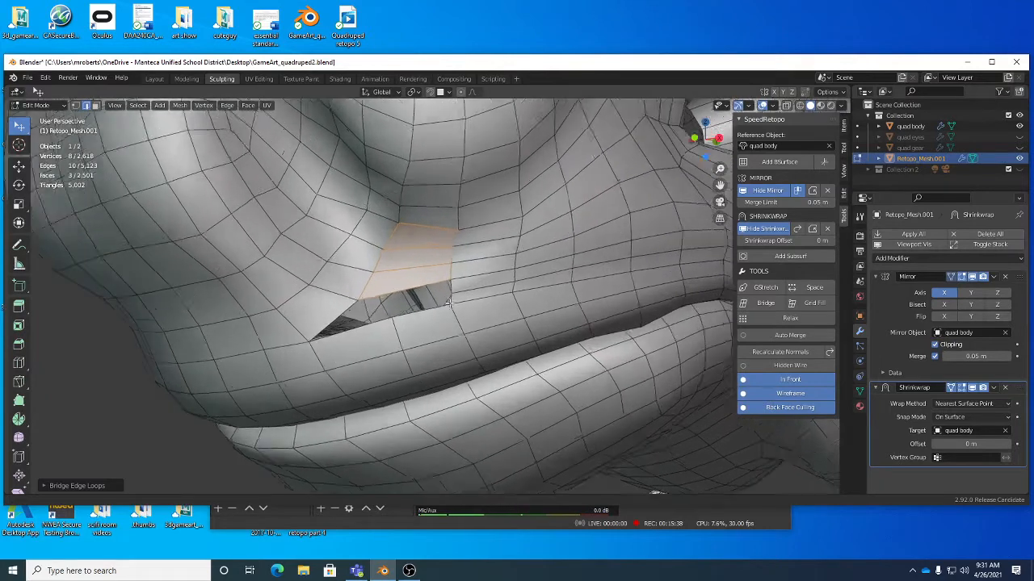
pyautogui.scroll(-2, 463, 308)
pyautogui.scroll(3, 460, 311)
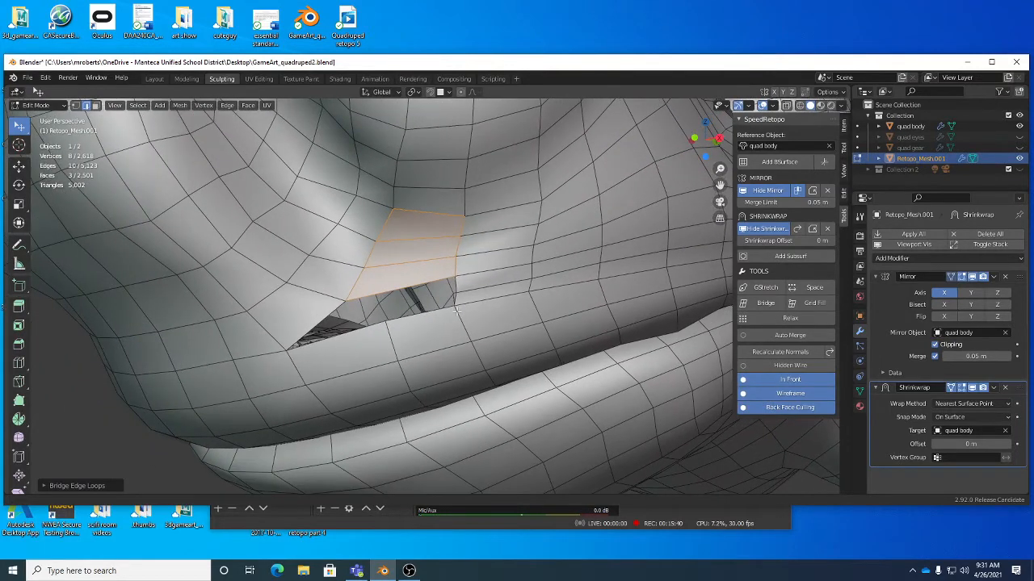
pyautogui.scroll(1, 461, 312)
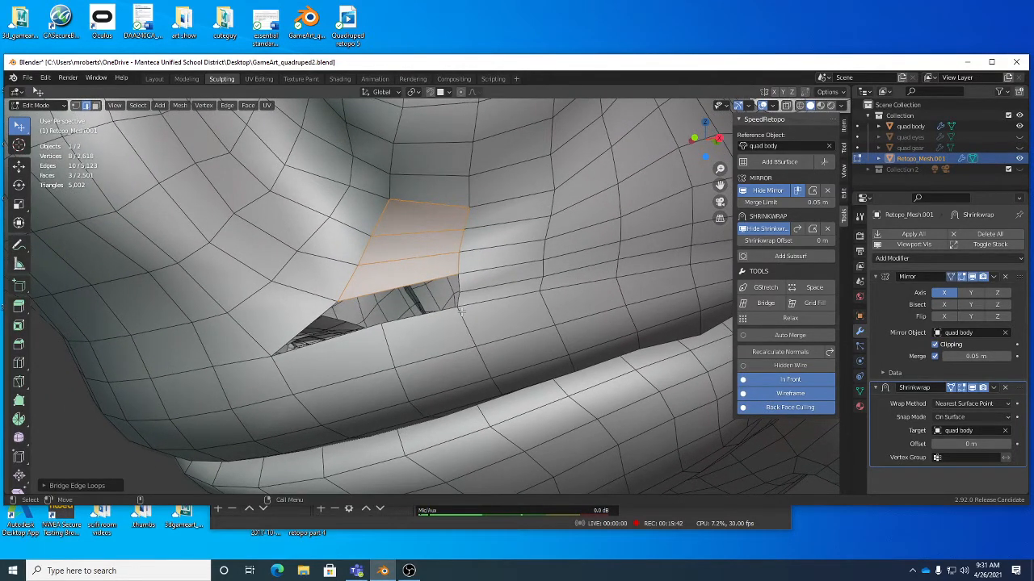
pyautogui.click(416, 282)
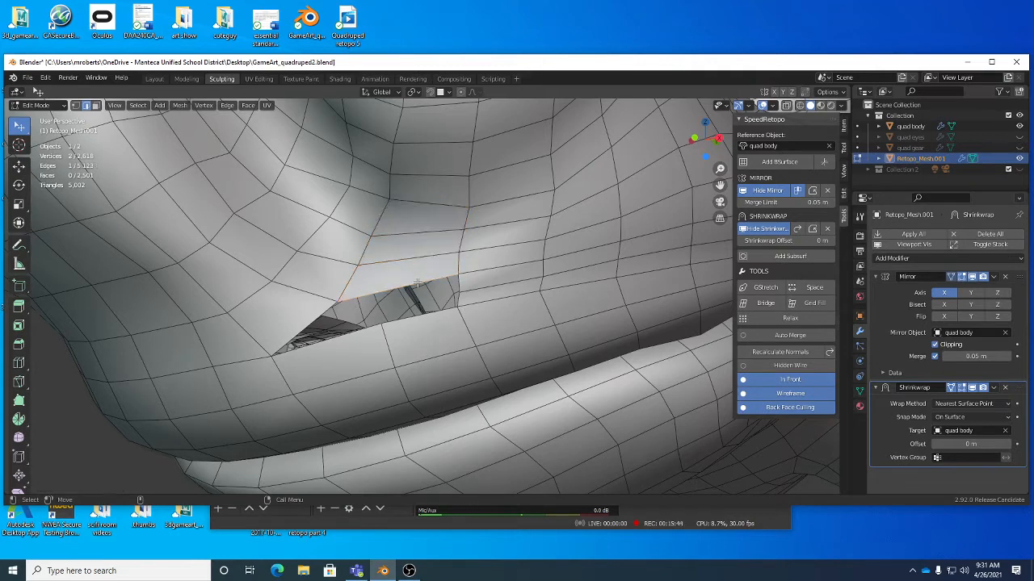
pyautogui.keyDown('shift'); pyautogui.click(421, 315); pyautogui.keyUp('shift')
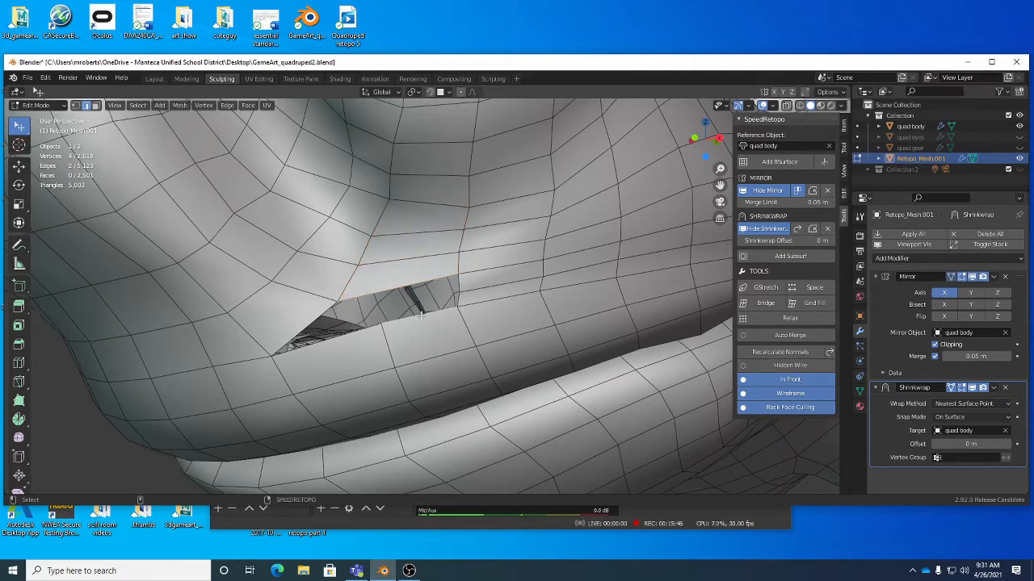
pyautogui.rightClick(588, 234)
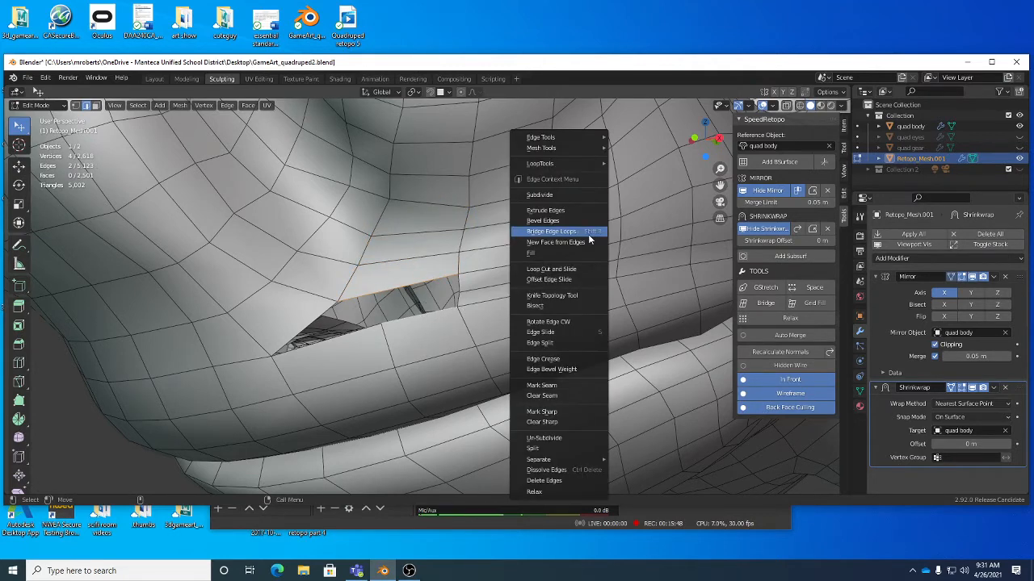
pyautogui.click(588, 235)
pyautogui.scroll(1, 419, 297)
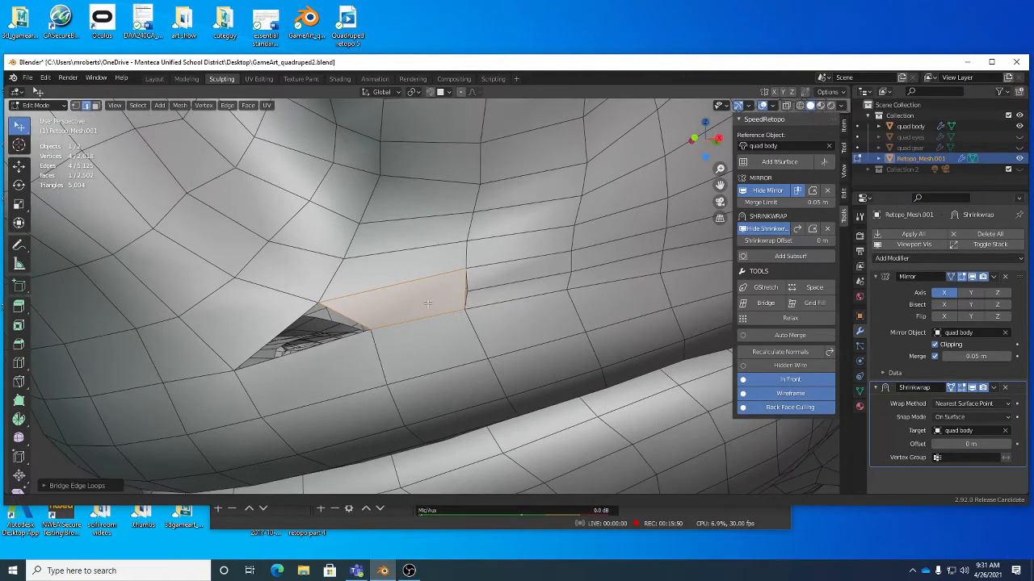
# Step: Add a single loop cut lengthwise through the new face above the upper lip, and switch to vertex selection
pyautogui.hotkey('ctrl', 'r')
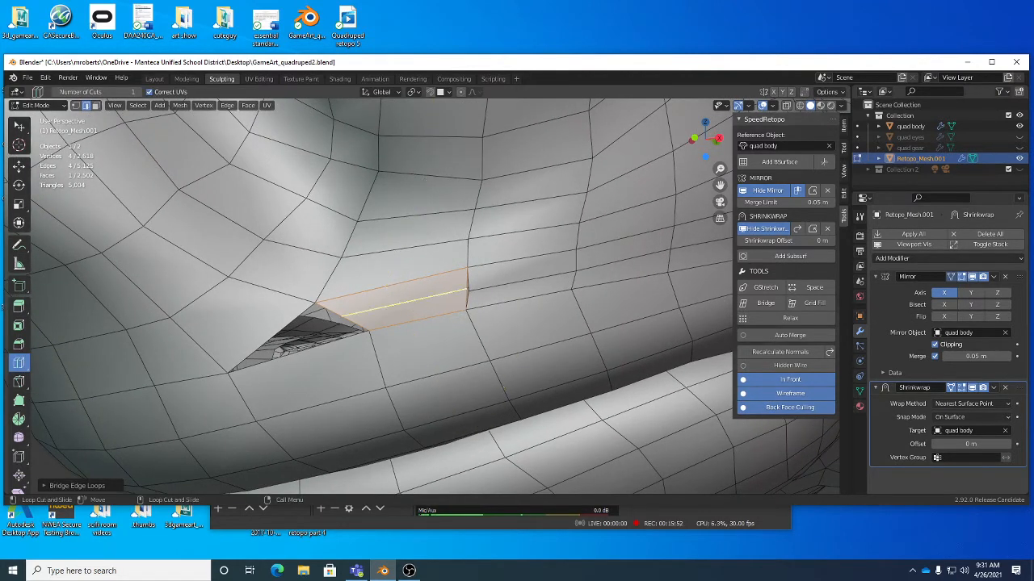
pyautogui.click(404, 305)
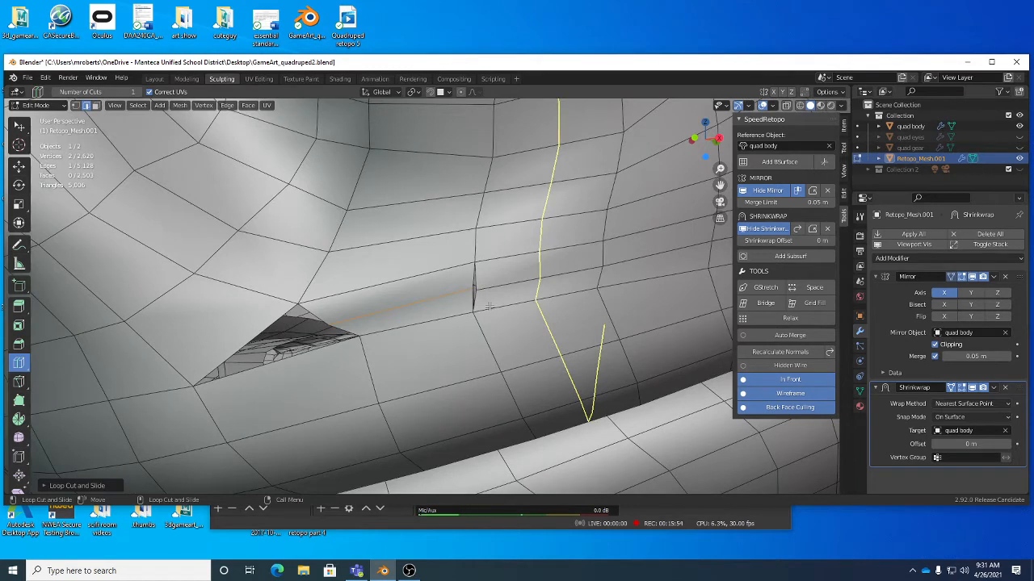
pyautogui.press('1')
pyautogui.press('w')
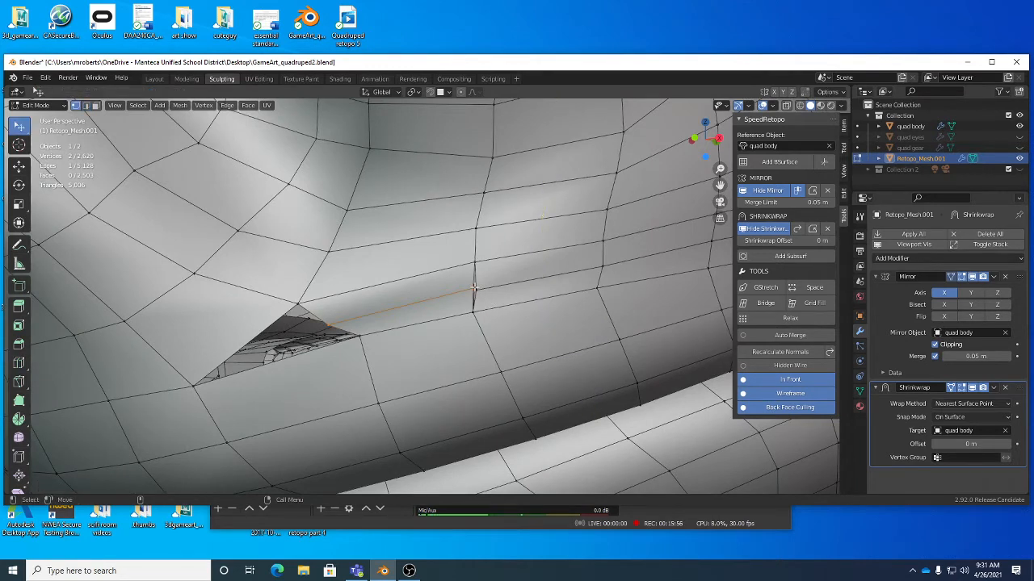
# Step: Try to join the new cut's end vertex to the adjacent cheek vertex with Auto Merge, undoing each attempt and disabling the option
pyautogui.click(787, 335)
pyautogui.press('g')
pyautogui.click(475, 287)
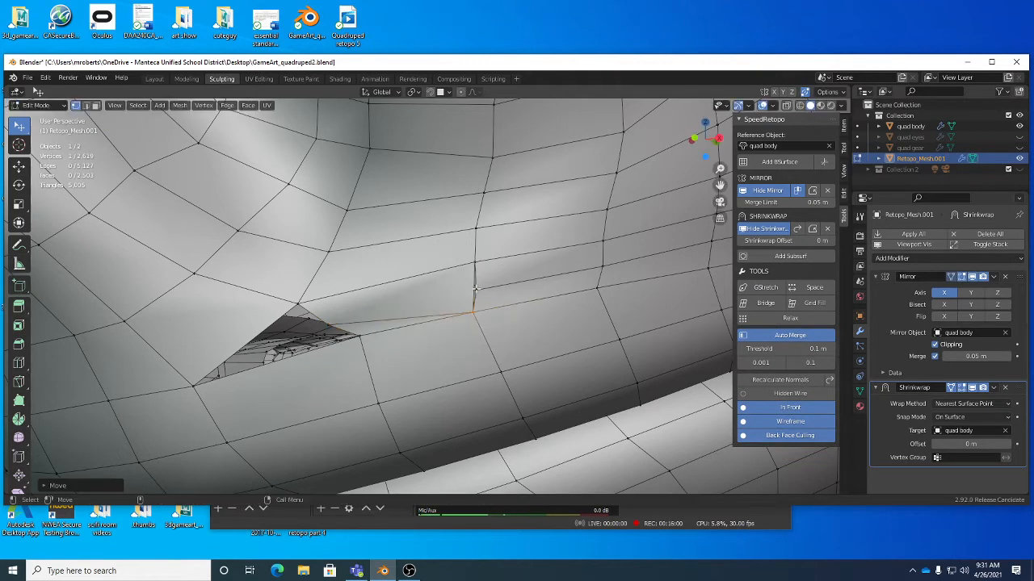
pyautogui.hotkey('ctrl', 'z')
pyautogui.scroll(4, 501, 287)
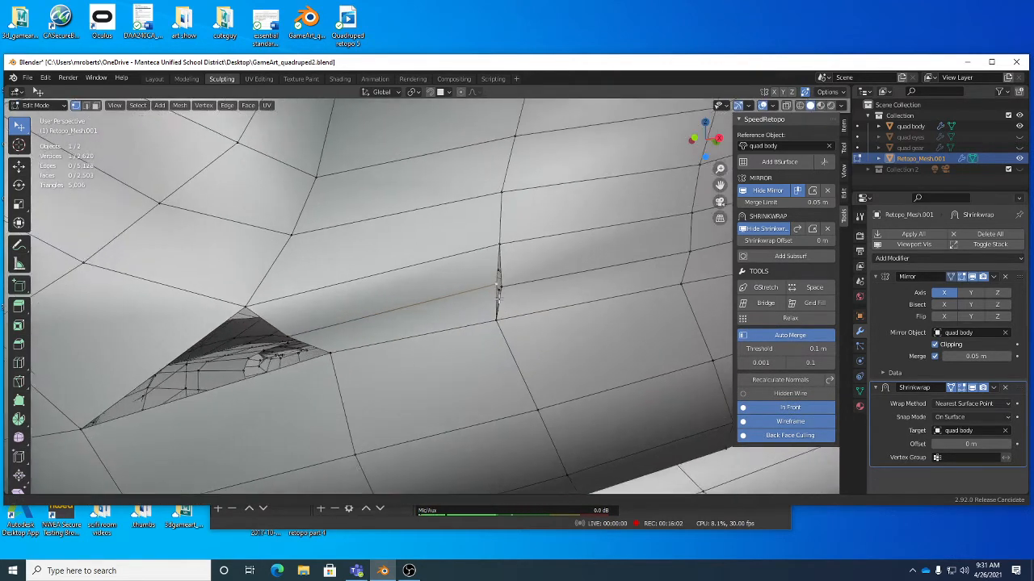
pyautogui.press('g')
pyautogui.click(515, 283)
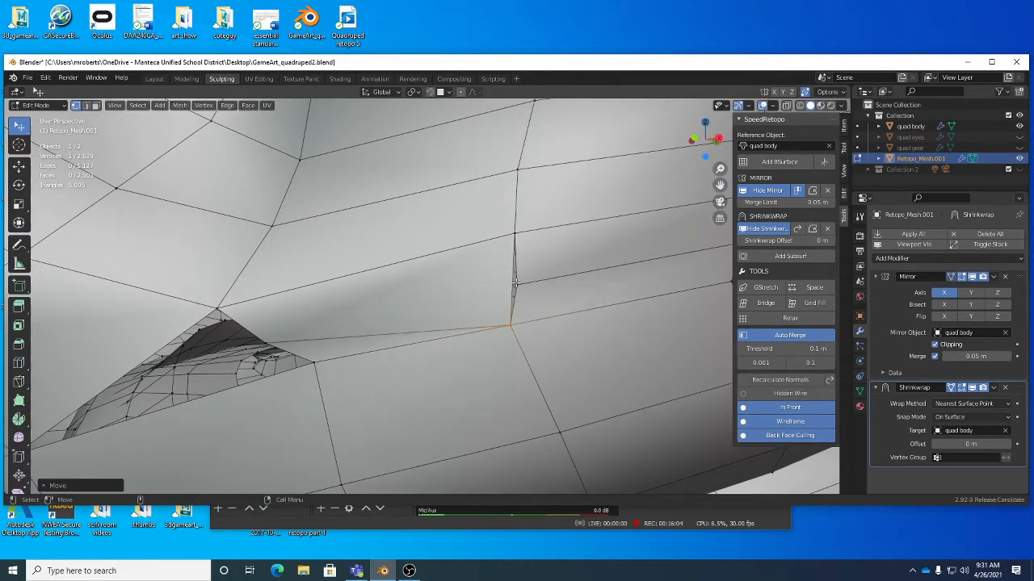
pyautogui.hotkey('ctrl', 'z')
pyautogui.click(788, 336)
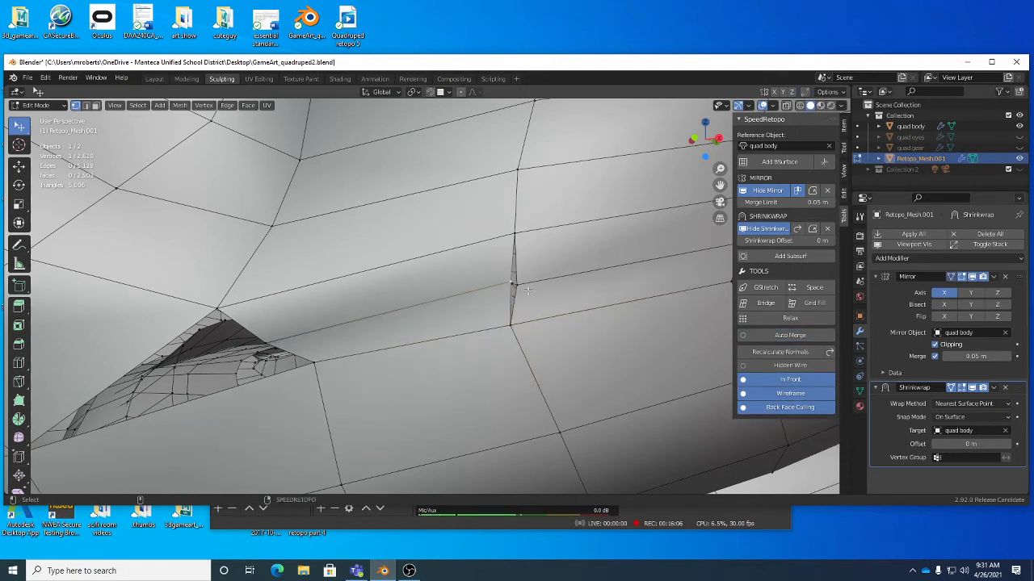
# Step: Merge the new cut's end vertex and the adjacent cheek vertex At Center to close the narrow slit
pyautogui.rightClick(565, 344)
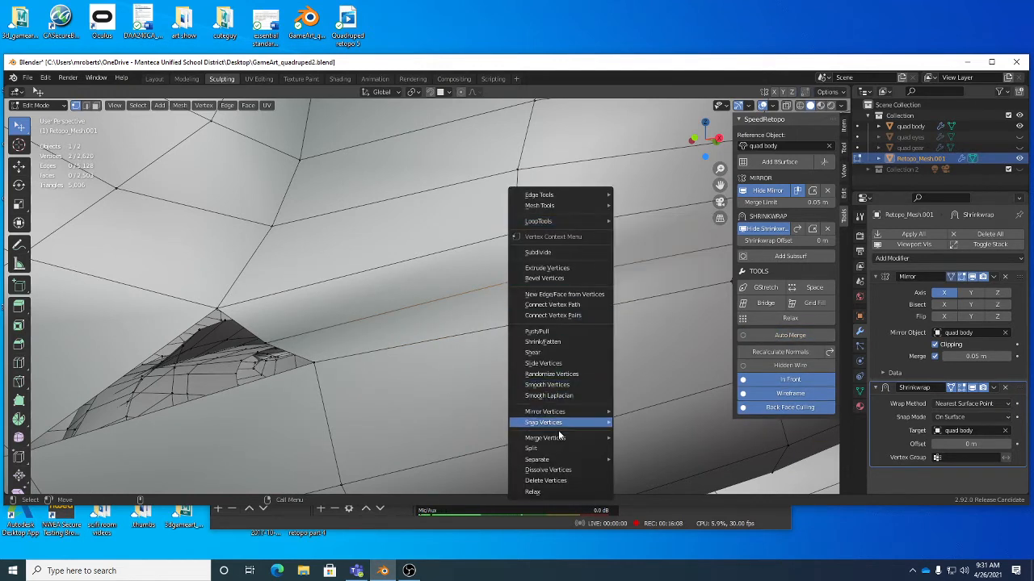
pyautogui.moveTo(560, 437)
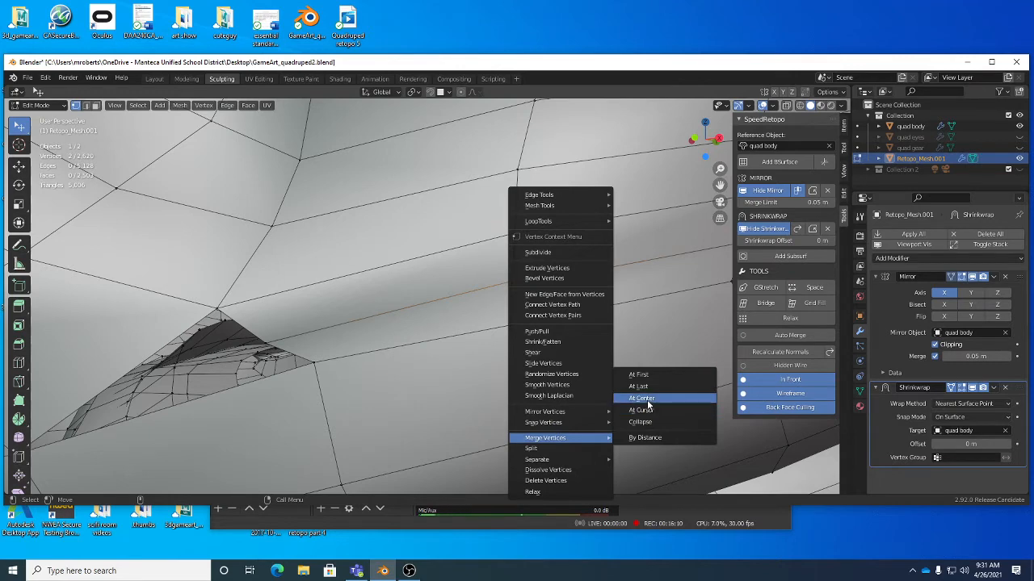
pyautogui.click(642, 398)
# Step: Reposition the upper corner vertex and the cheek-side lower corner vertex of the remaining hole to even out its outline
pyautogui.moveTo(577, 356); pyautogui.dragTo(292, 331, button='middle')
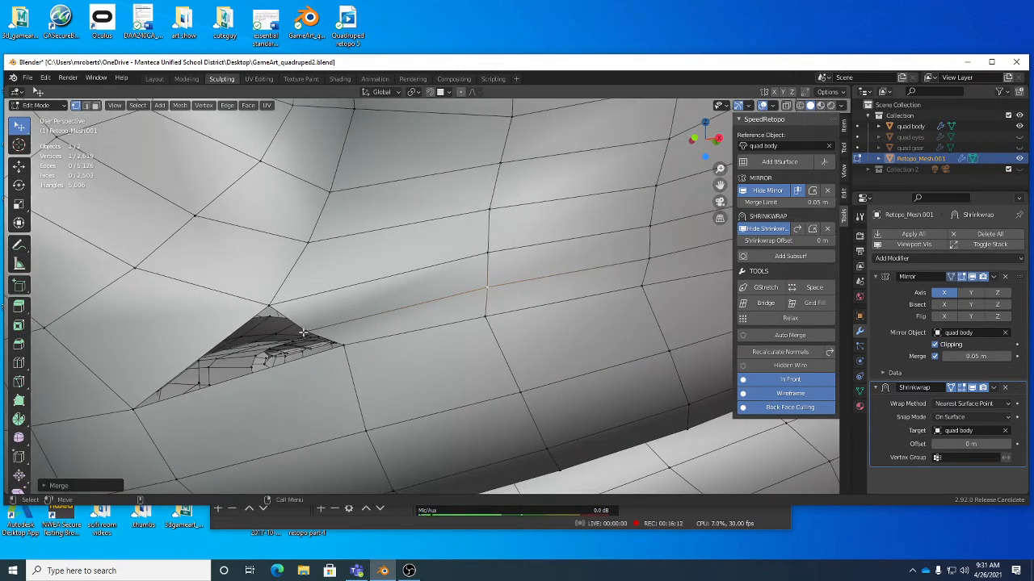
pyautogui.press('g')
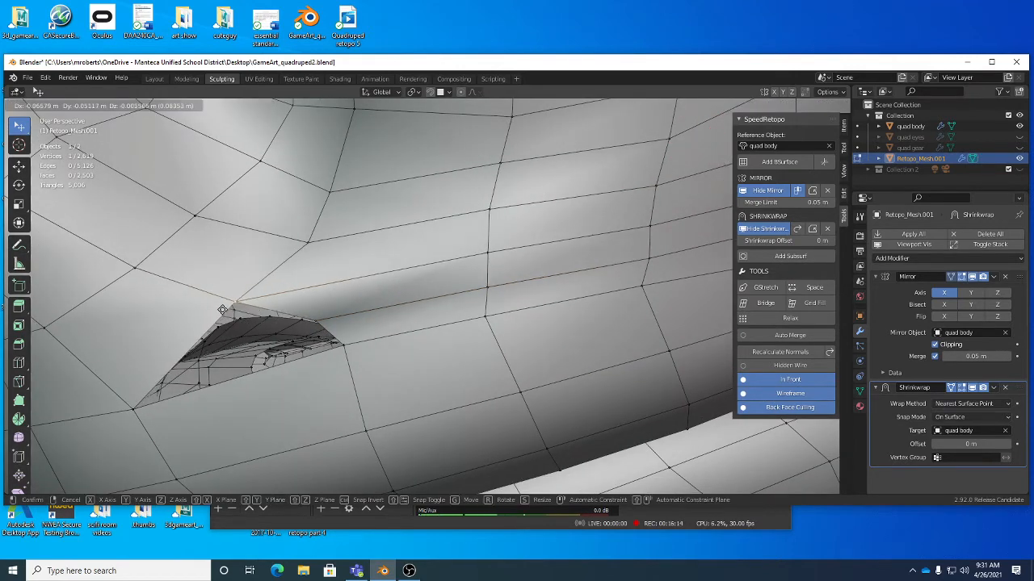
pyautogui.click(223, 317)
pyautogui.moveTo(223, 318); pyautogui.dragTo(366, 343, button='middle')
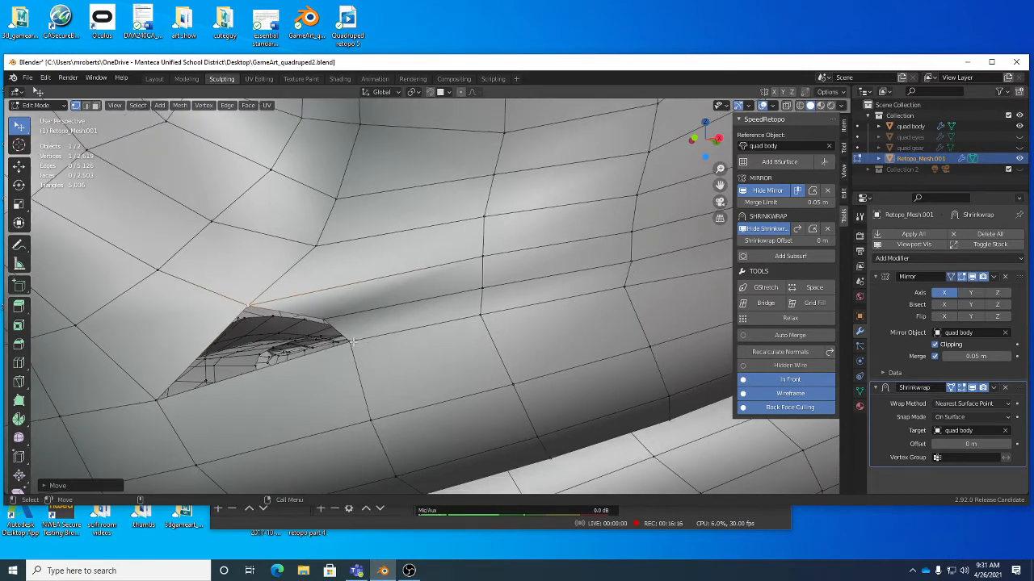
pyautogui.press('g')
pyautogui.click(317, 329)
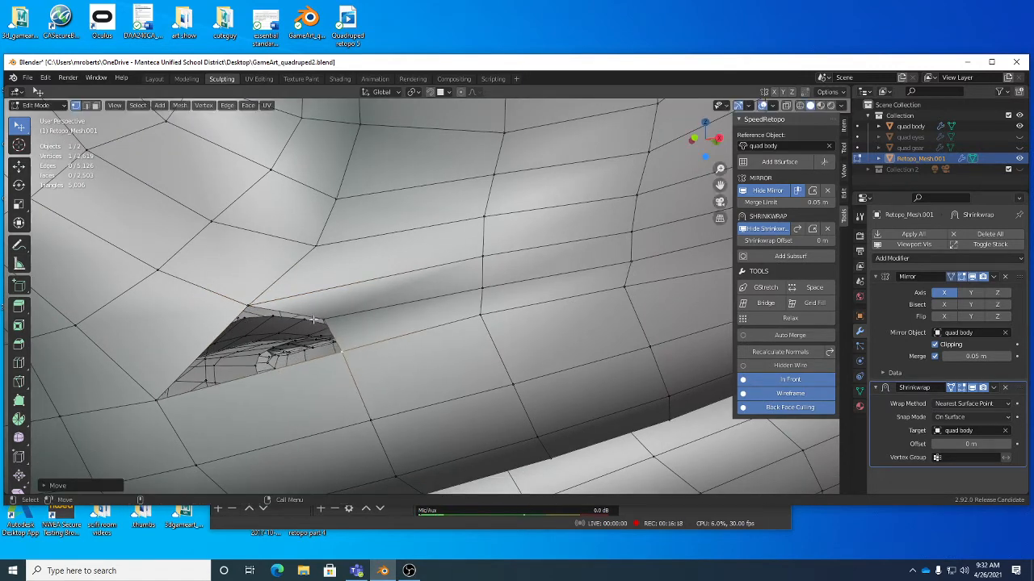
# Step: Select the boundary loop of the remaining four-sided hole, fill it with a new face from edges, and deselect it
pyautogui.click(310, 315)
pyautogui.keyDown('alt'); pyautogui.click(310, 315); pyautogui.keyUp('alt')
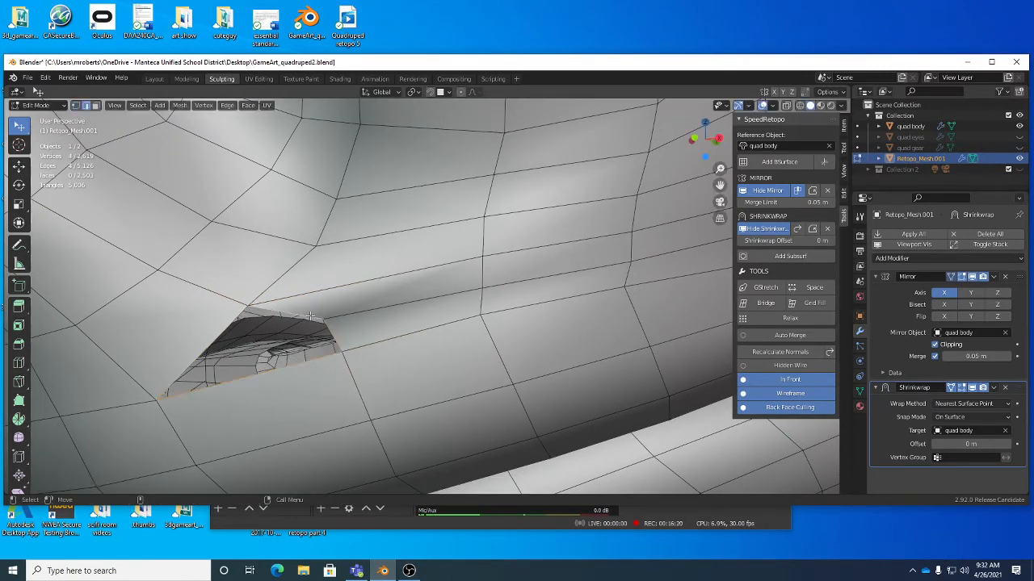
pyautogui.rightClick(445, 287)
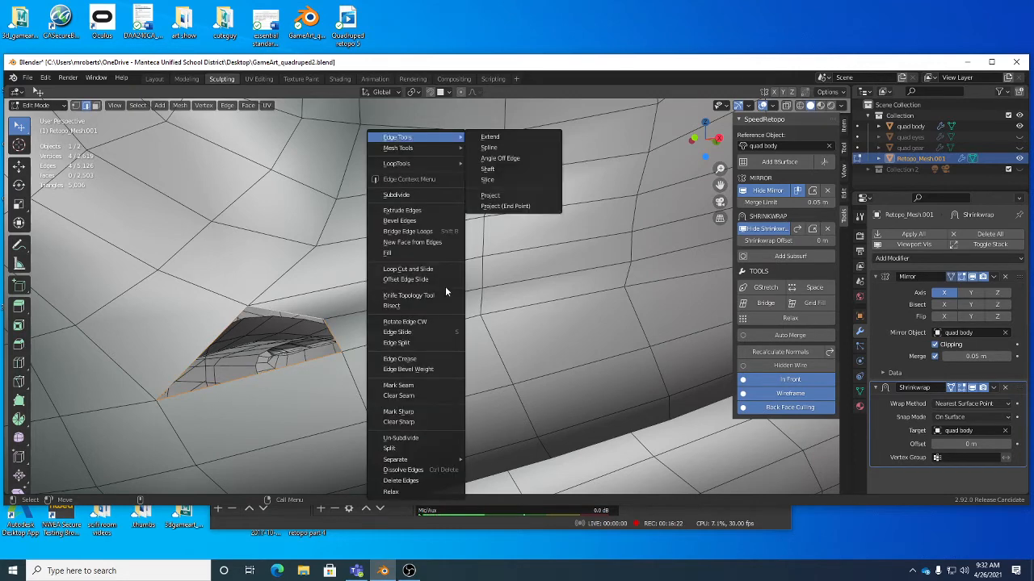
pyautogui.click(414, 244)
pyautogui.scroll(-8, 208, 347)
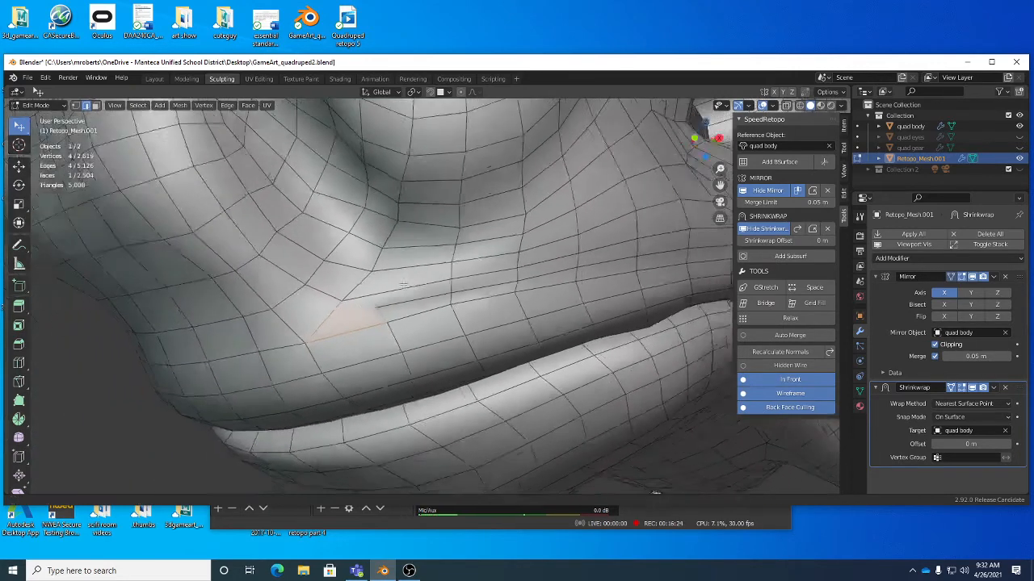
pyautogui.click(208, 346)
# Step: Move the edge and corner vertices around the filled face above the upper lip to even the quad spacing
pyautogui.scroll(7, 456, 306)
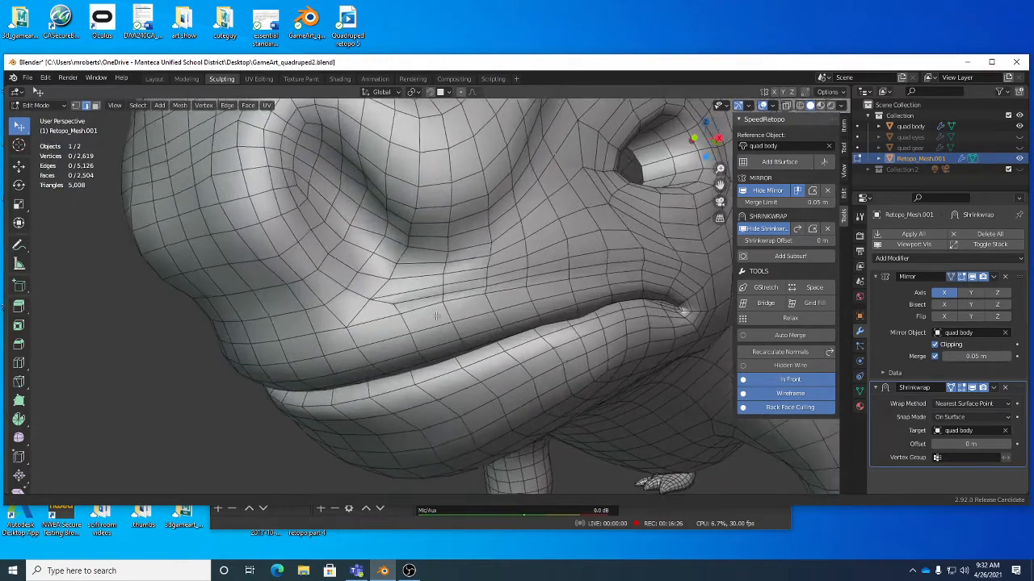
pyautogui.moveTo(464, 302); pyautogui.dragTo(408, 325)
pyautogui.moveTo(363, 329); pyautogui.dragTo(363, 332)
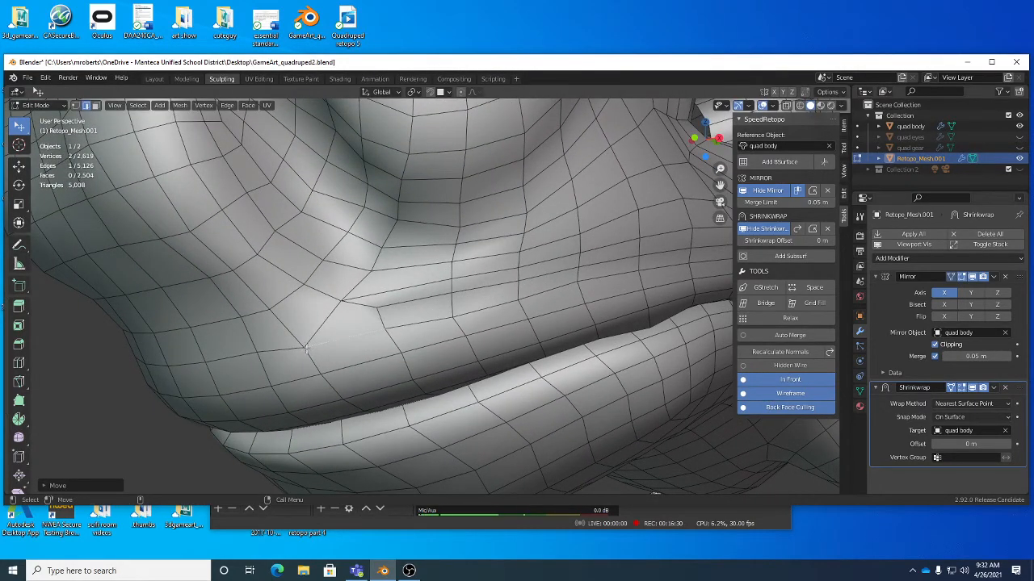
pyautogui.moveTo(306, 349); pyautogui.dragTo(316, 334)
pyautogui.moveTo(344, 300); pyautogui.dragTo(368, 300)
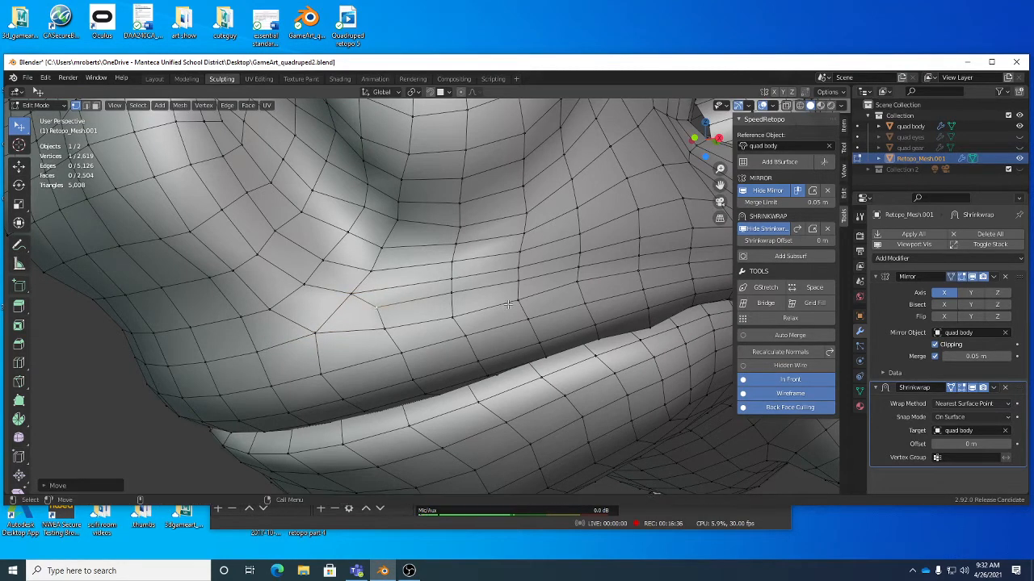
# Step: Rotate the slanted edge of the filled area below the nostril clockwise to improve the edge flow
pyautogui.scroll(-6, 428, 311)
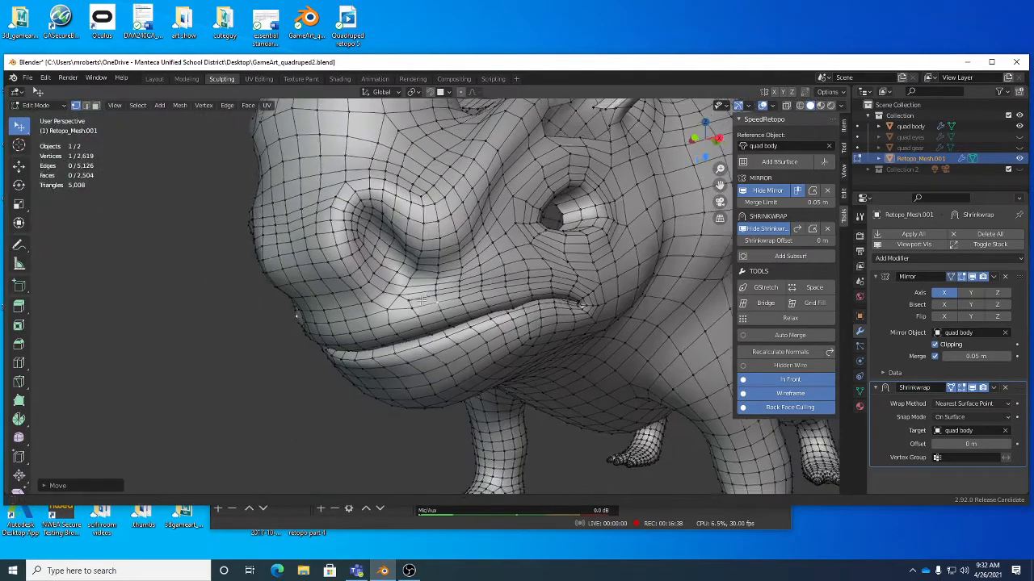
pyautogui.moveTo(410, 311); pyautogui.dragTo(439, 340, button='middle')
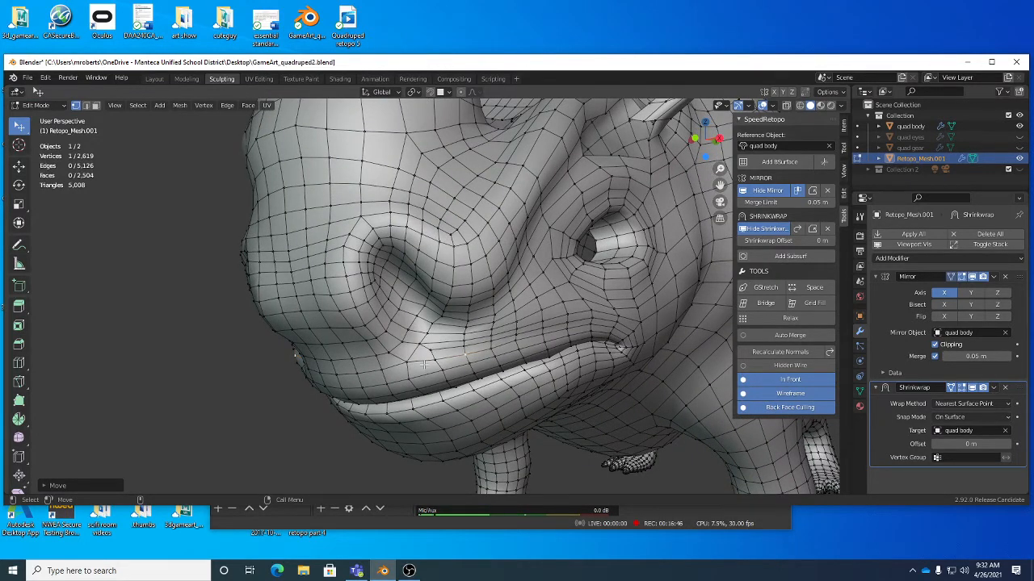
pyautogui.scroll(4, 448, 356)
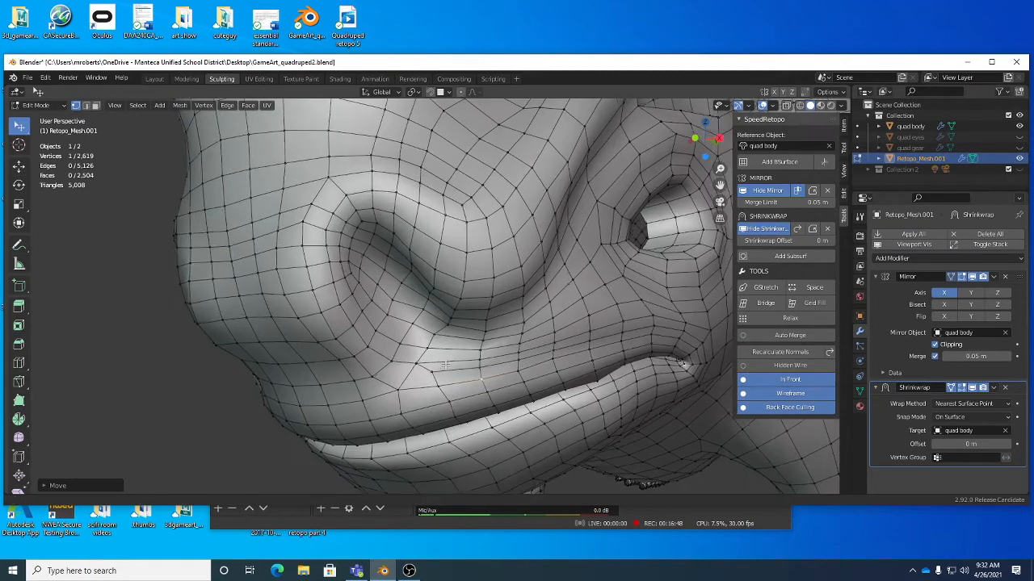
pyautogui.moveTo(441, 363); pyautogui.dragTo(449, 353, button='middle')
pyautogui.keyDown('shift'); pyautogui.click(449, 353); pyautogui.keyUp('shift')
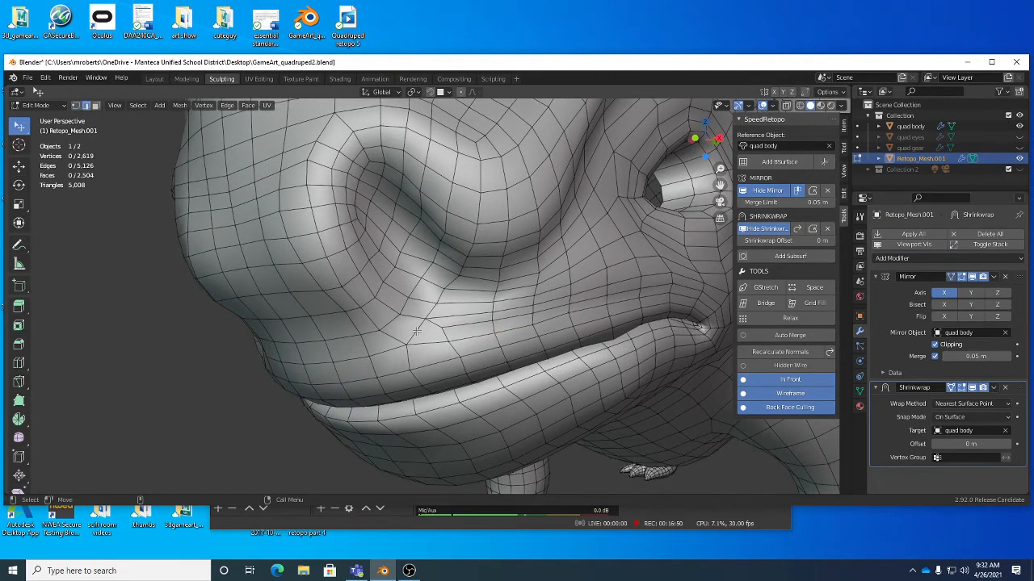
pyautogui.rightClick(549, 305)
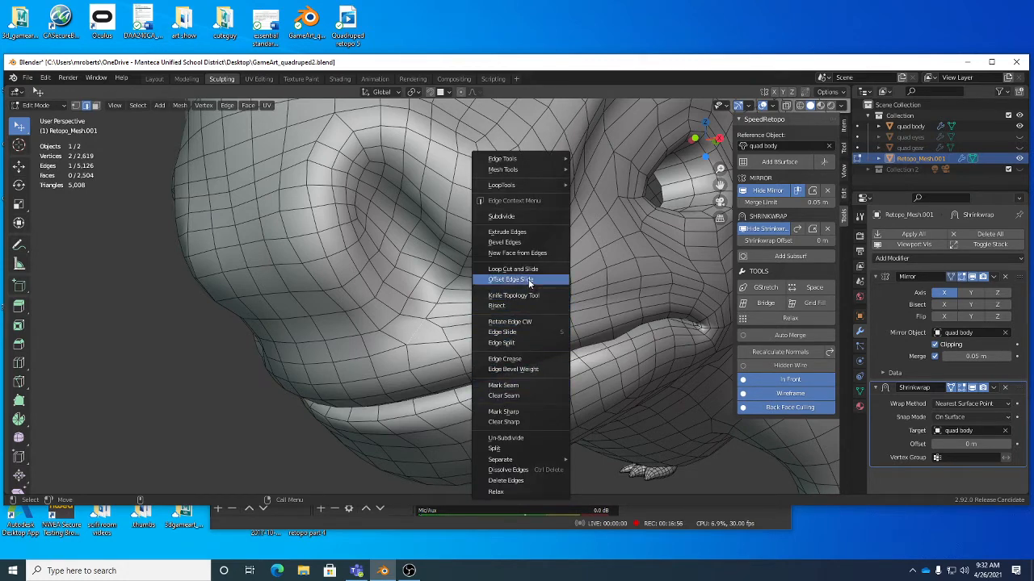
pyautogui.click(529, 323)
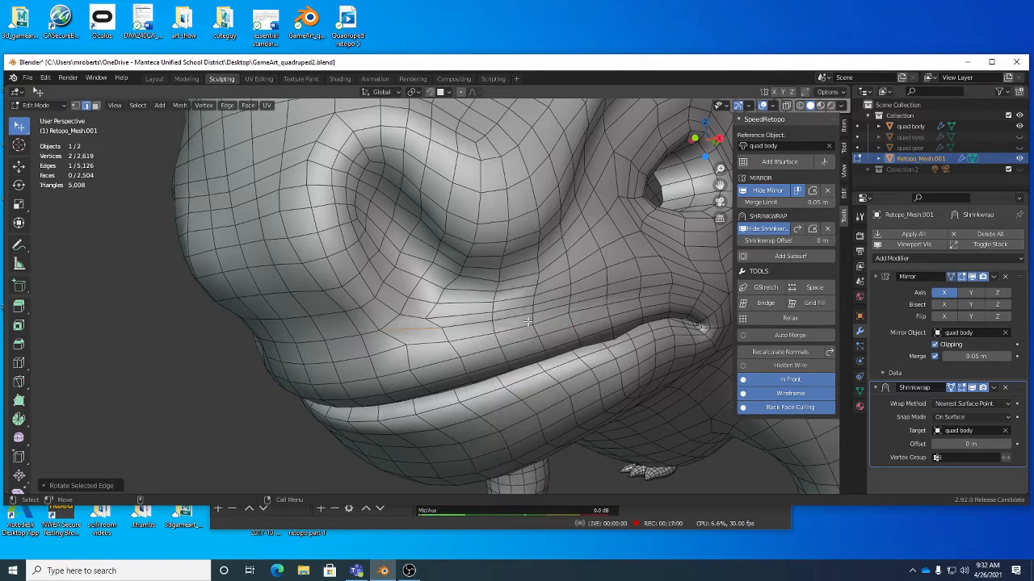
# Step: Reposition the end vertices of the rotated edge and the vertex just below it to even out the surrounding quads
pyautogui.moveTo(396, 330); pyautogui.dragTo(366, 334, button='middle')
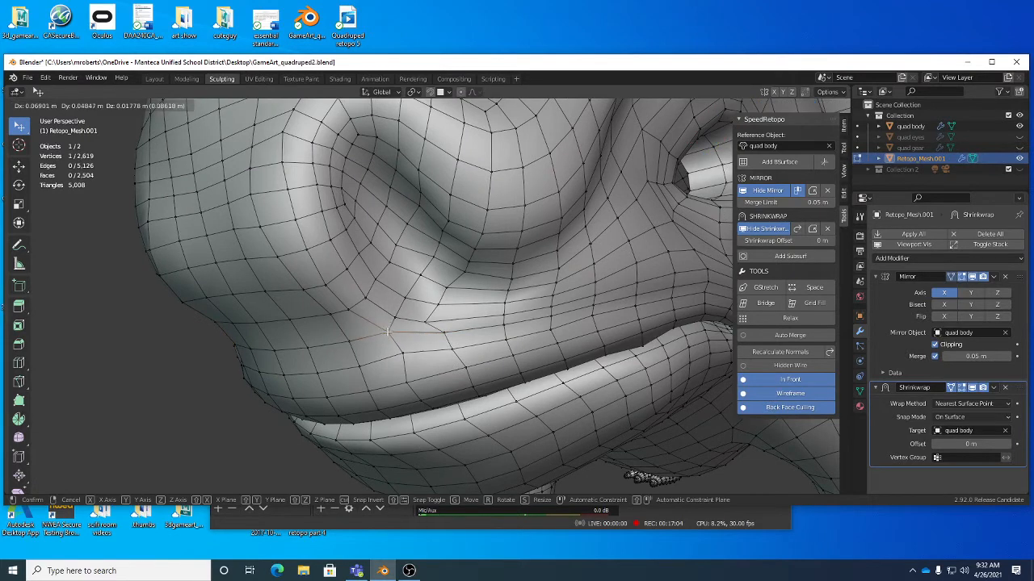
pyautogui.click(393, 349)
pyautogui.press('g')
pyautogui.moveTo(396, 359); pyautogui.dragTo(397, 361)
pyautogui.moveTo(425, 322); pyautogui.dragTo(440, 334)
pyautogui.click(443, 333)
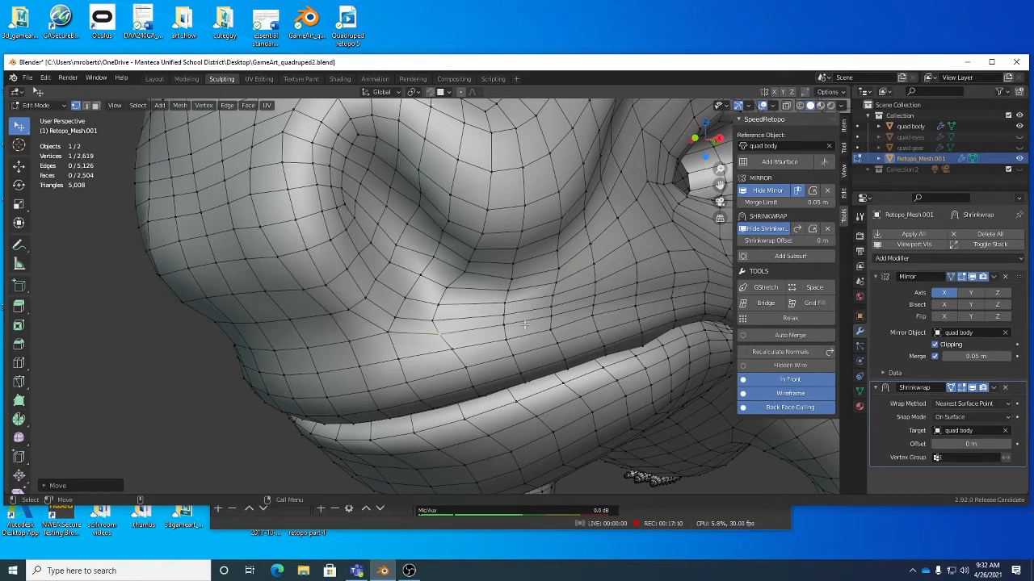
# Step: Nudge the vertex between the nostril and upper lip to even the surrounding quads, and save the file
pyautogui.moveTo(398, 319); pyautogui.dragTo(435, 320)
pyautogui.click(433, 319)
pyautogui.hotkey('ctrl', 's')
pyautogui.scroll(-4, 480, 333)
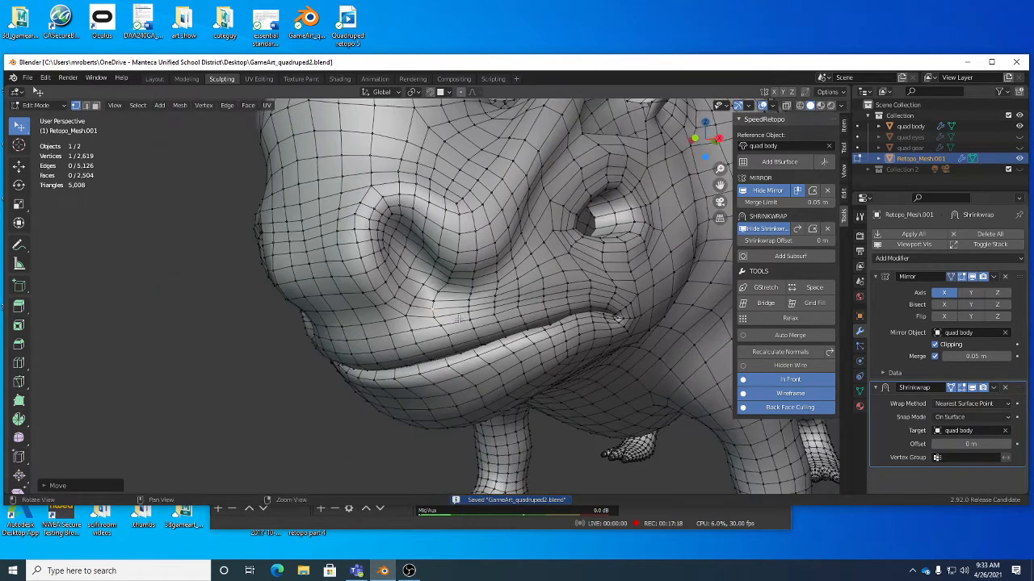
# Step: Select the facing boundary edges on both sides of the gap behind the horn base and bridge them with three faces
pyautogui.scroll(3, 456, 339)
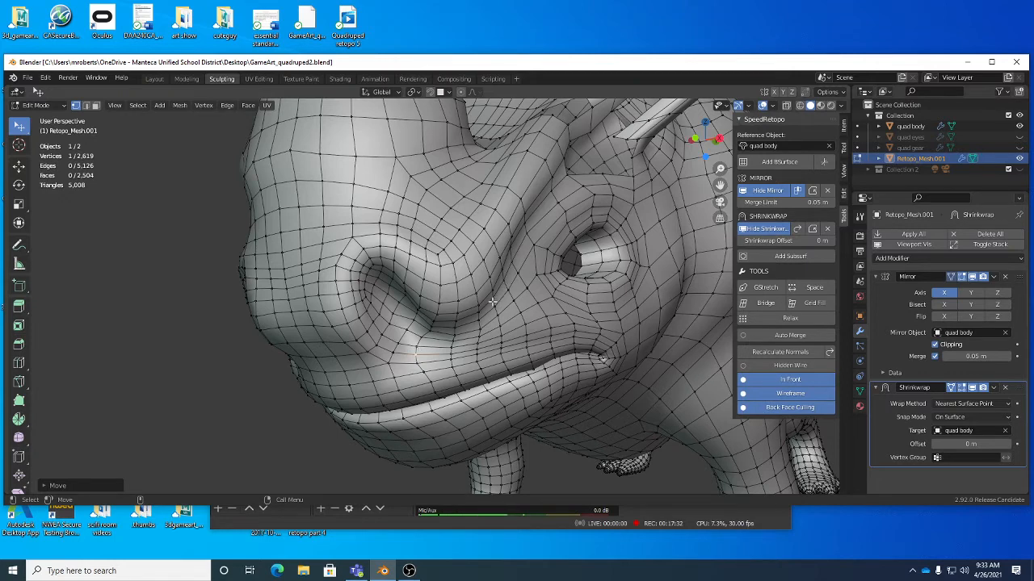
pyautogui.moveTo(492, 305); pyautogui.dragTo(485, 318, button='middle')
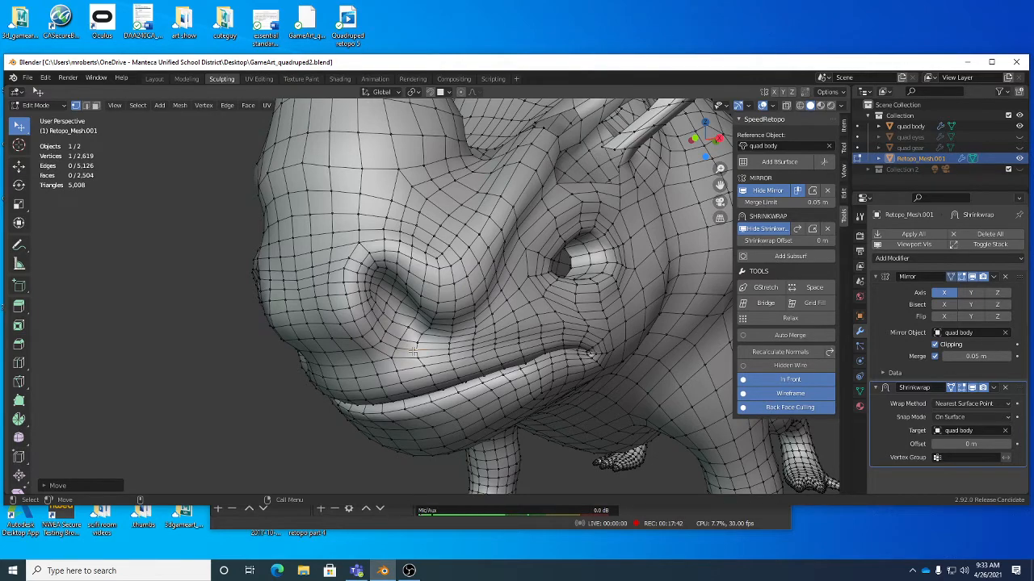
pyautogui.moveTo(469, 315); pyautogui.dragTo(418, 295, button='middle')
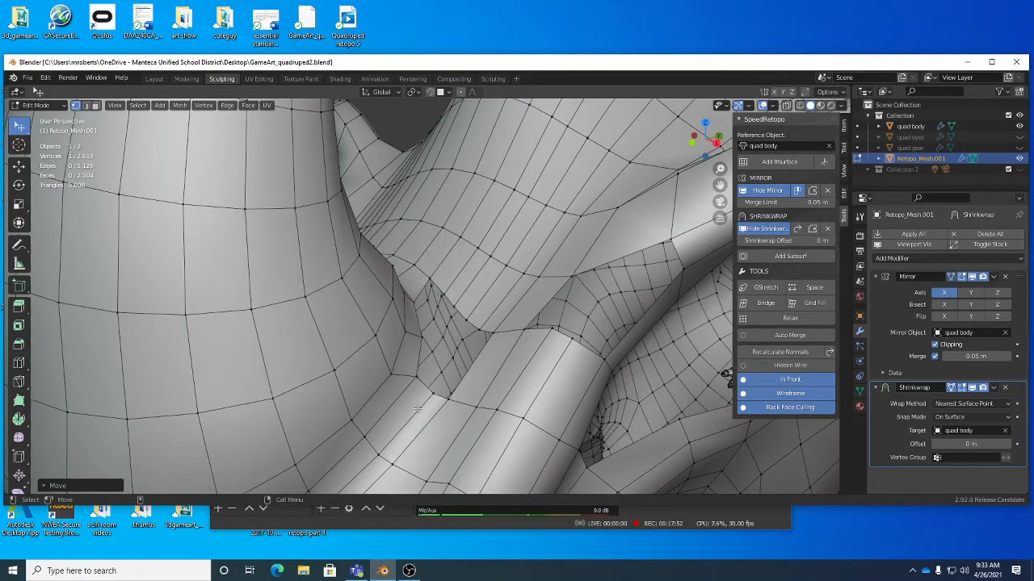
pyautogui.keyDown('shift'); pyautogui.click(455, 309); pyautogui.keyUp('shift')
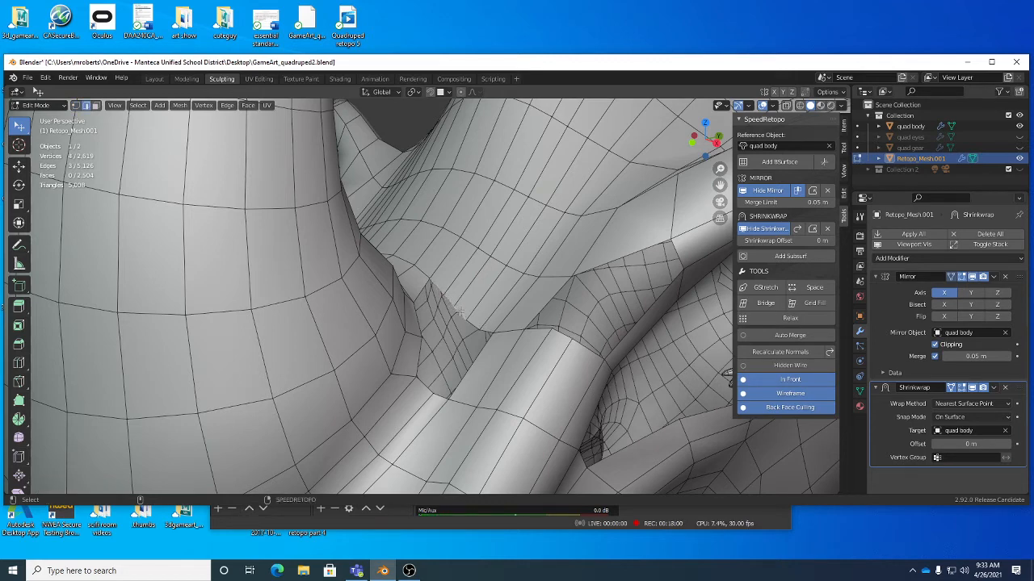
pyautogui.keyDown('shift'); pyautogui.click(475, 324); pyautogui.keyUp('shift')
pyautogui.keyDown('shift'); pyautogui.click(414, 313); pyautogui.keyUp('shift')
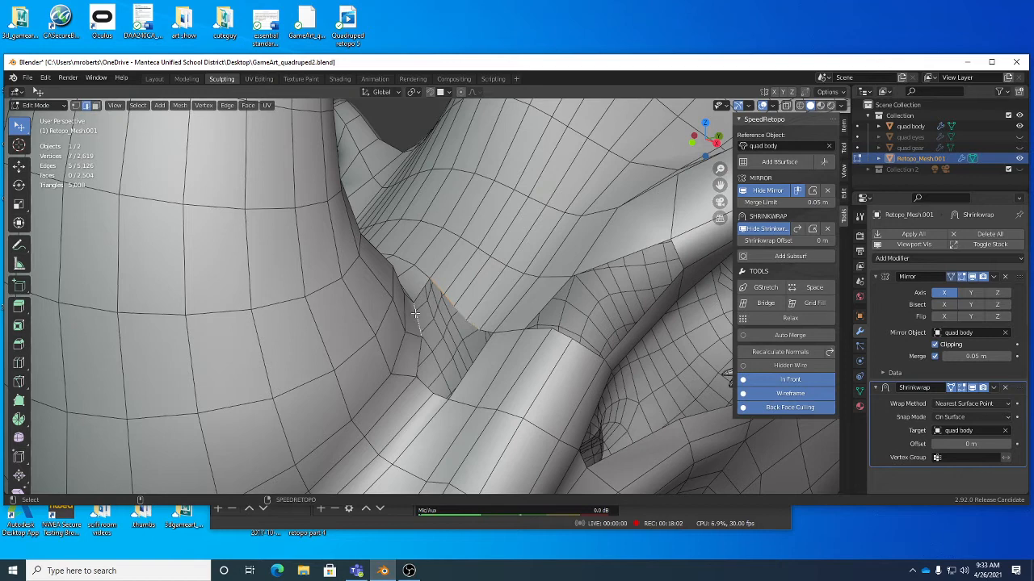
pyautogui.keyDown('shift'); pyautogui.click(419, 355); pyautogui.keyUp('shift')
pyautogui.keyDown('shift'); pyautogui.click(420, 379); pyautogui.keyUp('shift')
pyautogui.rightClick(542, 261)
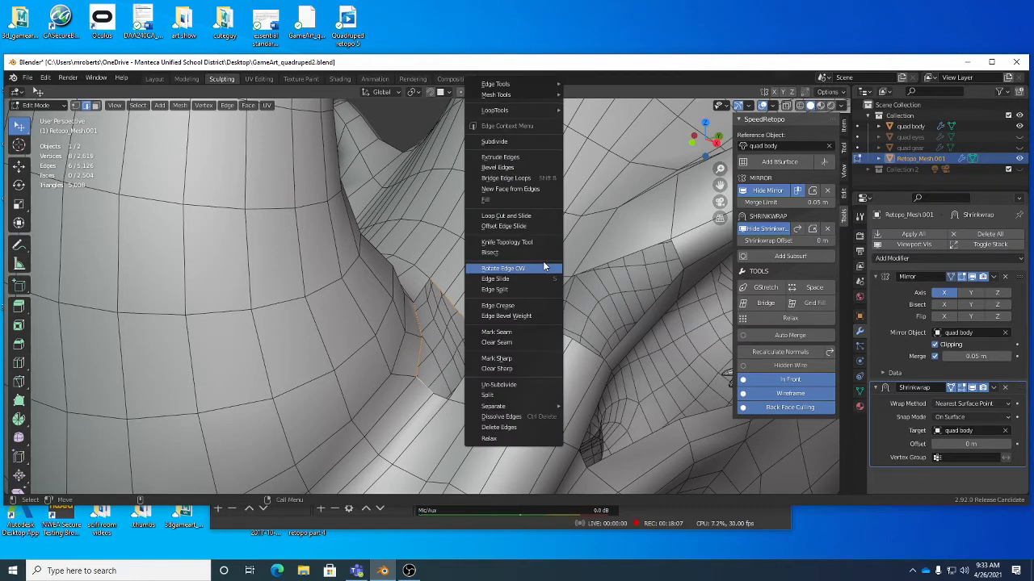
pyautogui.click(526, 178)
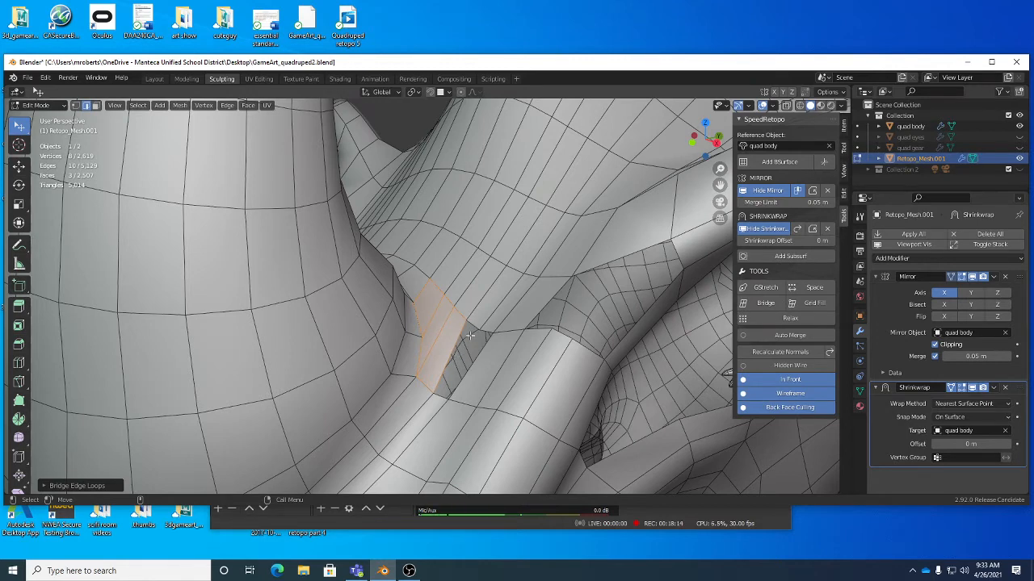
# Step: Bridge the next strip of the gap behind the horn, and fill the remaining sliver with a new face from edges
pyautogui.moveTo(469, 335); pyautogui.dragTo(475, 325, button='middle')
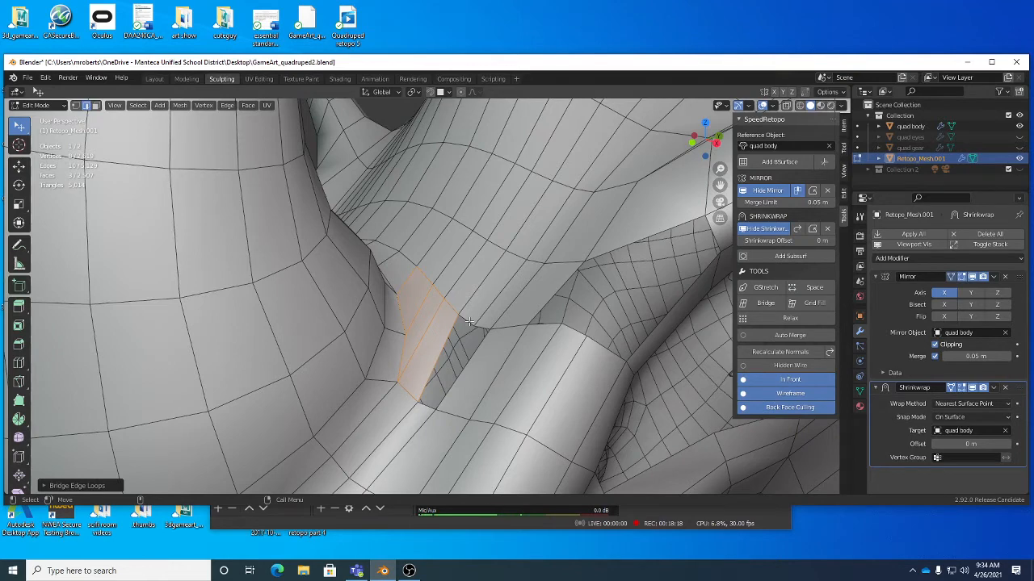
pyautogui.hotkey('ctrl', 'z')
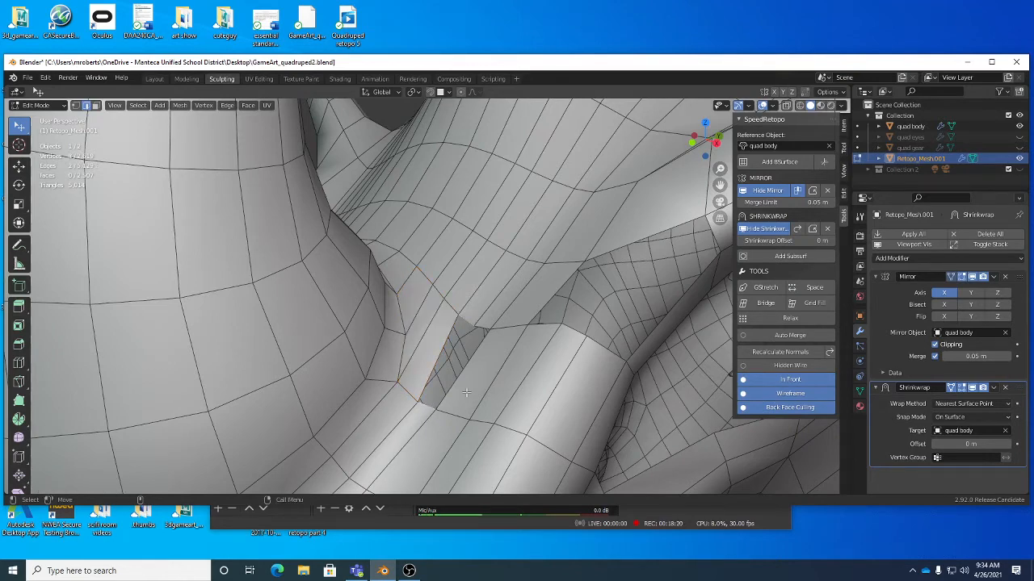
pyautogui.rightClick(486, 380)
pyautogui.click(460, 231)
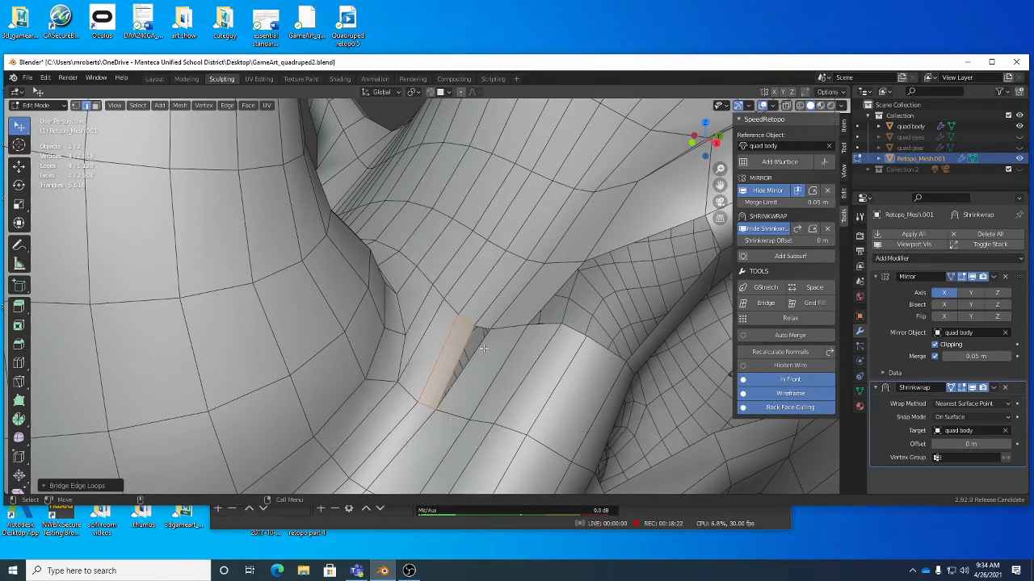
pyautogui.click(480, 345)
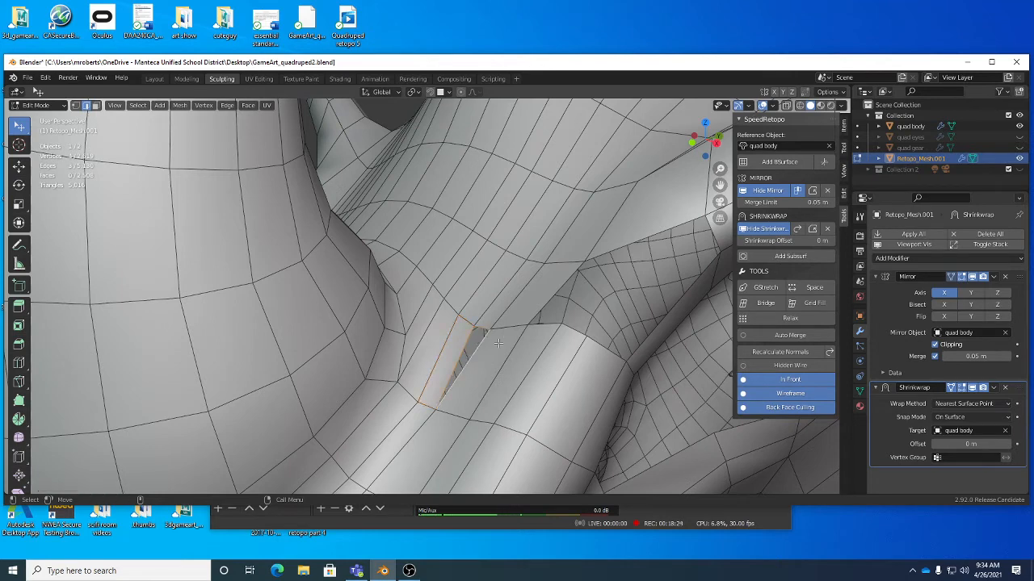
pyautogui.rightClick(520, 233)
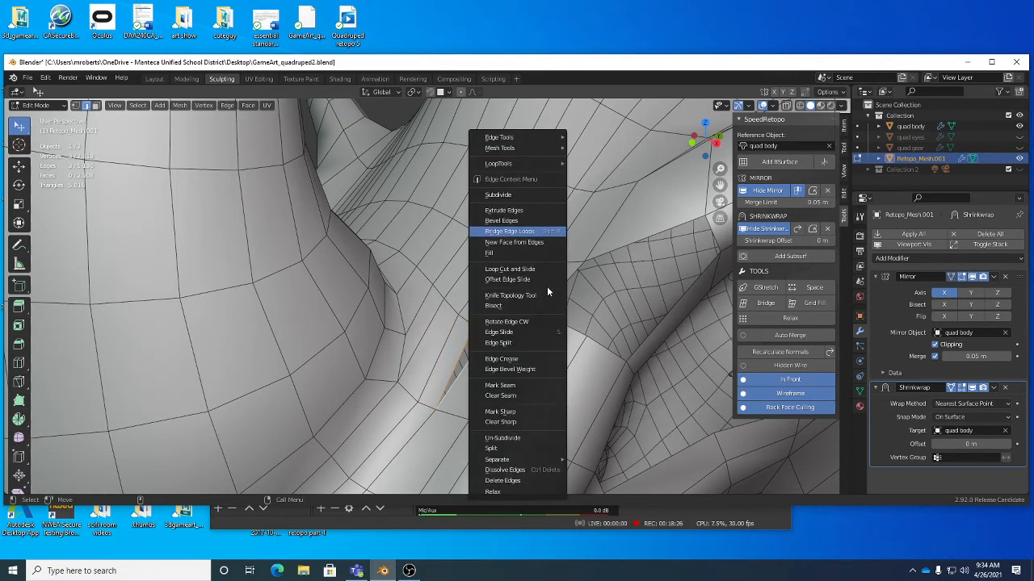
pyautogui.click(531, 243)
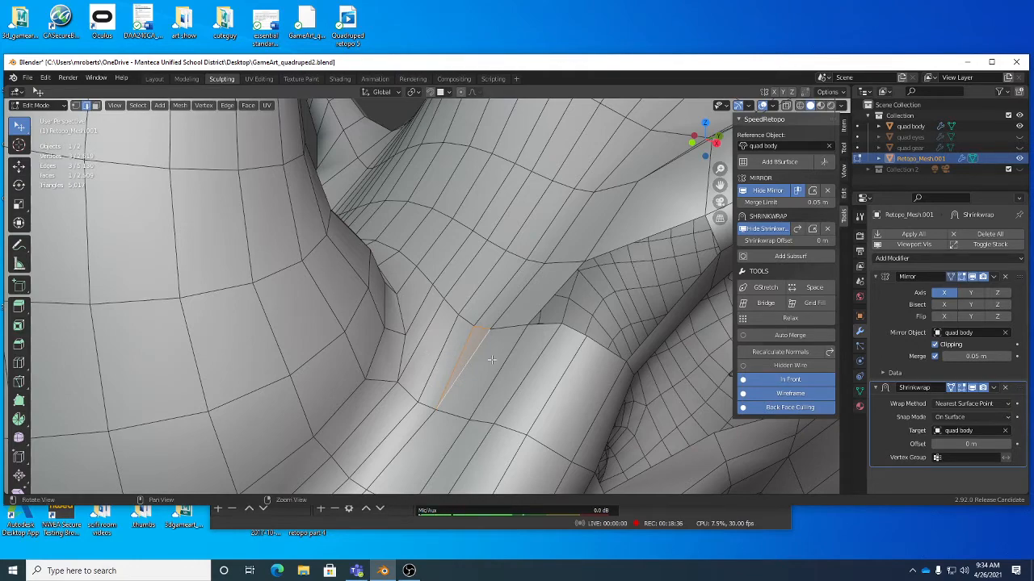
# Step: Rotate the slanted edge beside the filled sliver clockwise repeatedly until it runs lengthwise down the middle of the patch
pyautogui.moveTo(413, 347); pyautogui.dragTo(423, 308, button='middle')
pyautogui.click(420, 304)
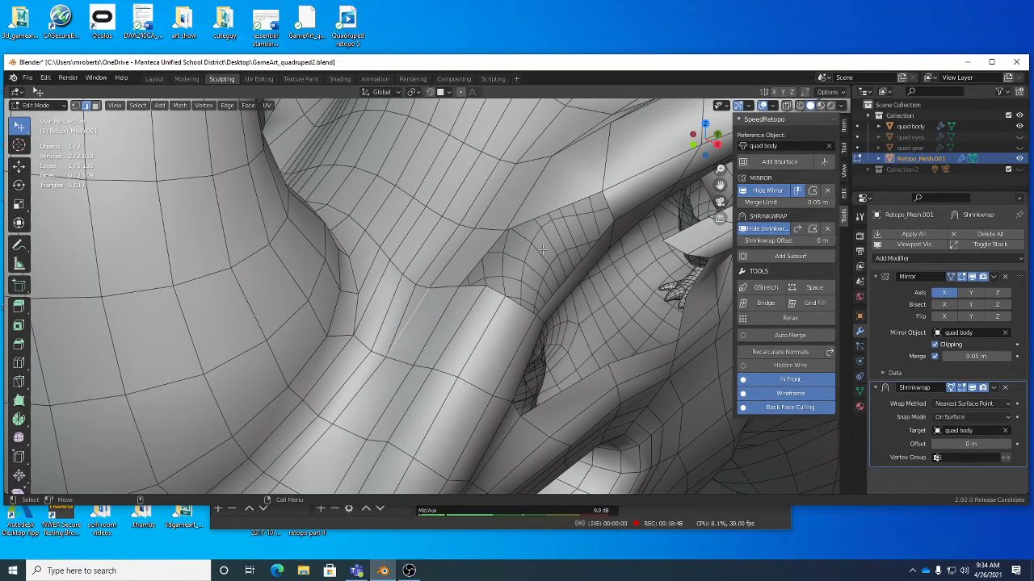
pyautogui.rightClick(592, 233)
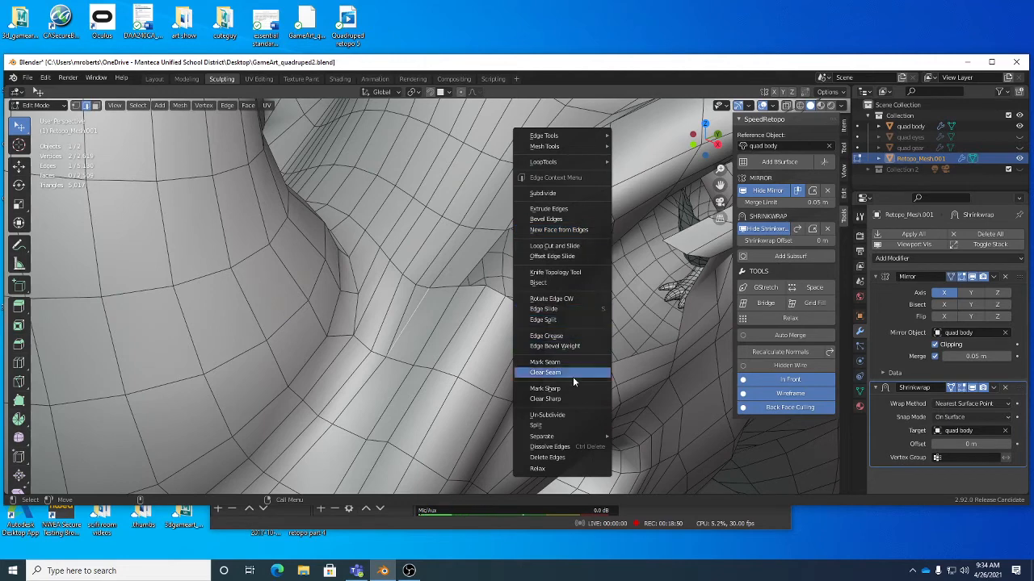
pyautogui.click(568, 299)
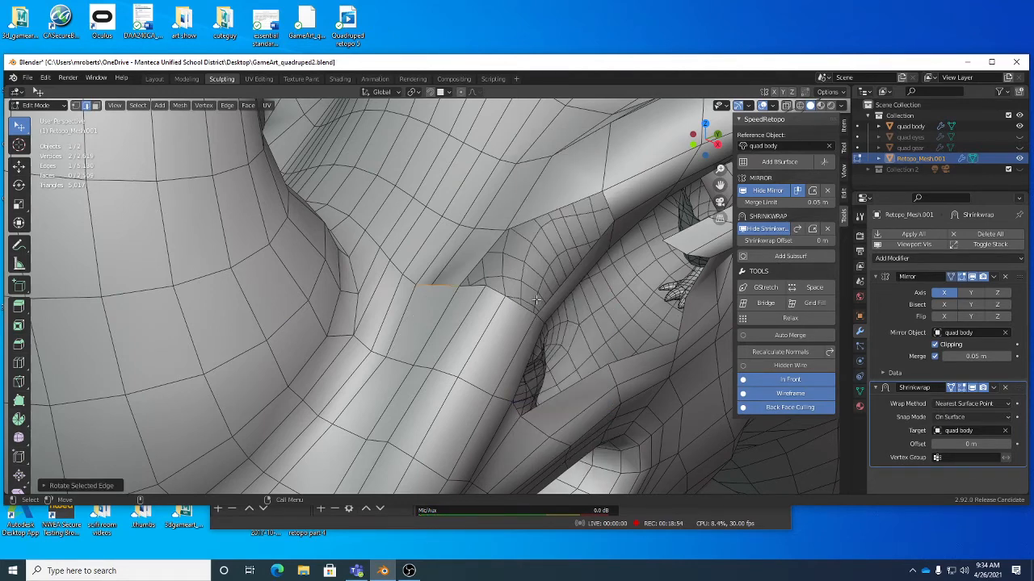
pyautogui.rightClick(514, 306)
pyautogui.click(515, 305)
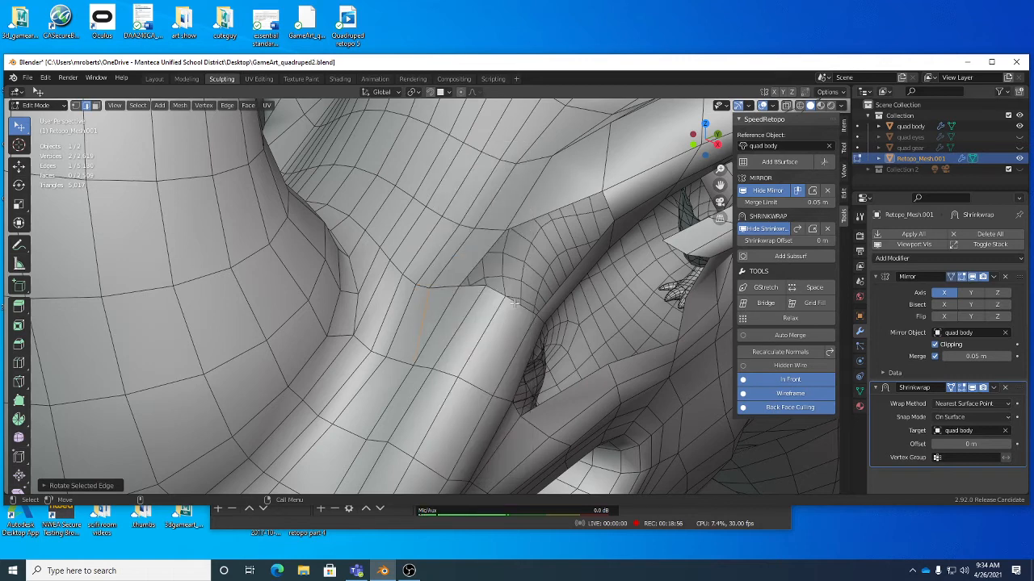
pyautogui.rightClick(515, 305)
pyautogui.click(515, 305)
pyautogui.rightClick(515, 305)
pyautogui.click(514, 306)
pyautogui.rightClick(514, 306)
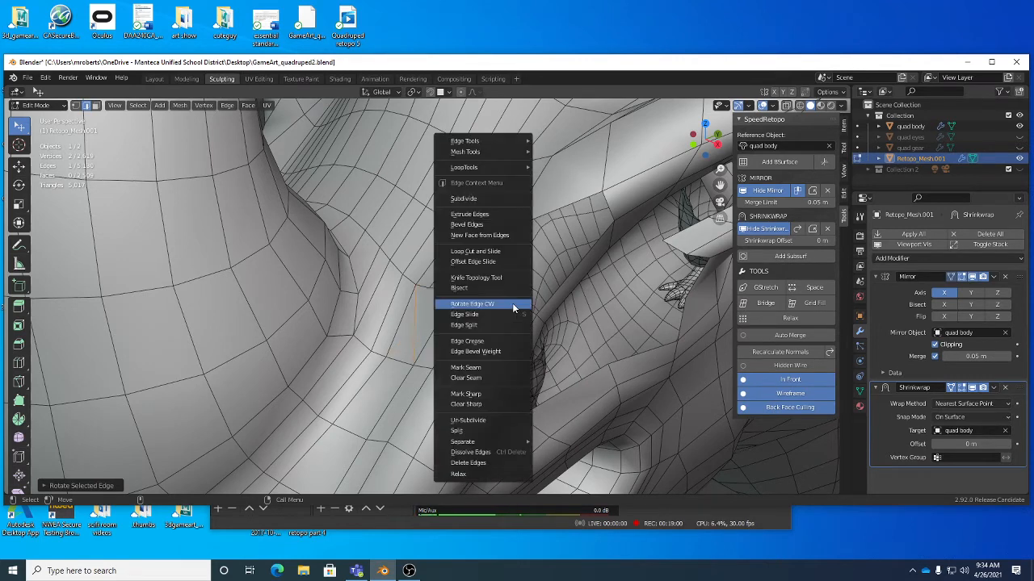
pyautogui.click(514, 305)
pyautogui.rightClick(513, 306)
pyautogui.click(513, 305)
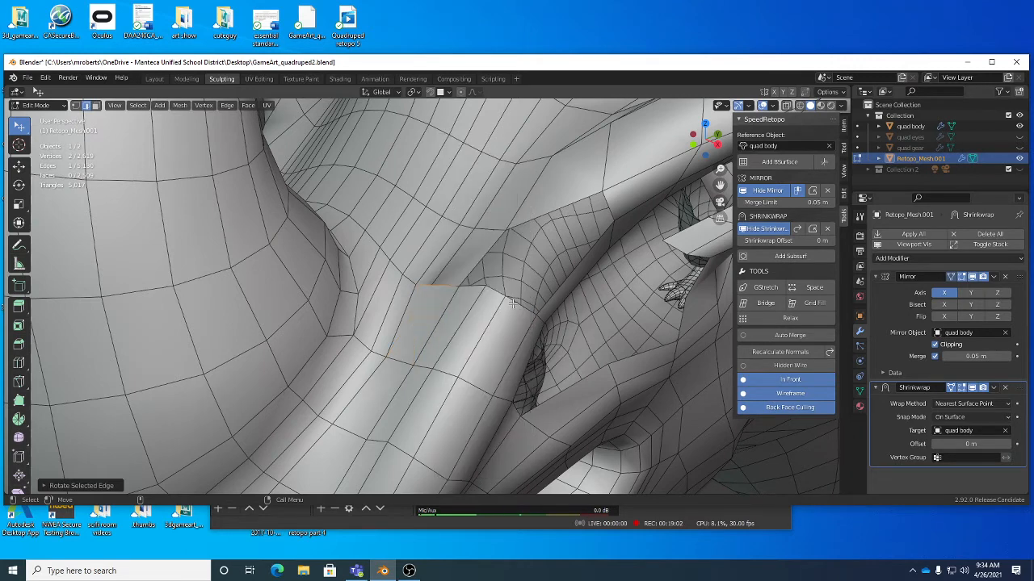
pyautogui.rightClick(513, 306)
pyautogui.click(514, 306)
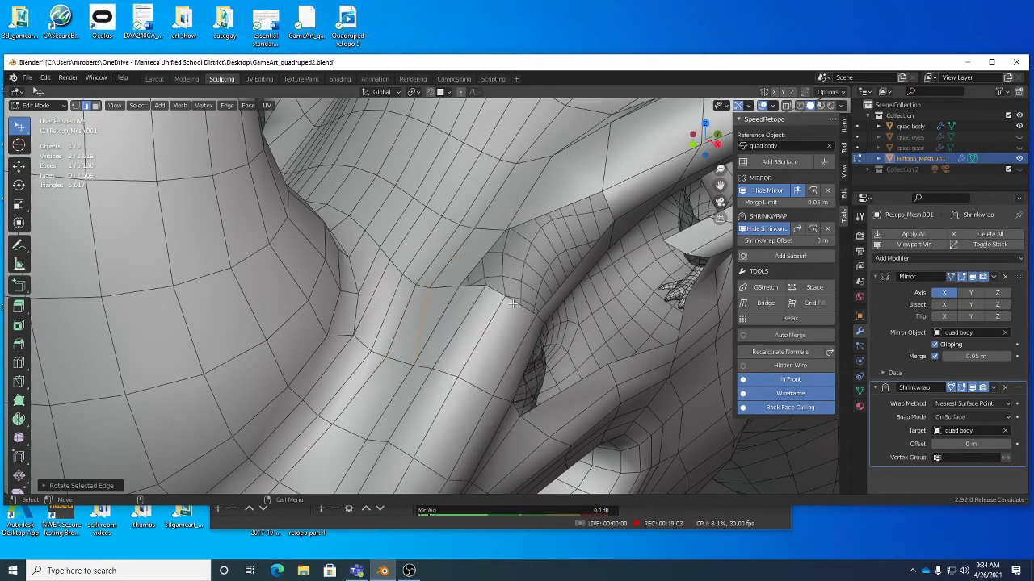
# Step: Rotate the adjacent slanted edge of the patch clockwise twice, bringing it alongside the ridge
pyautogui.click(450, 302)
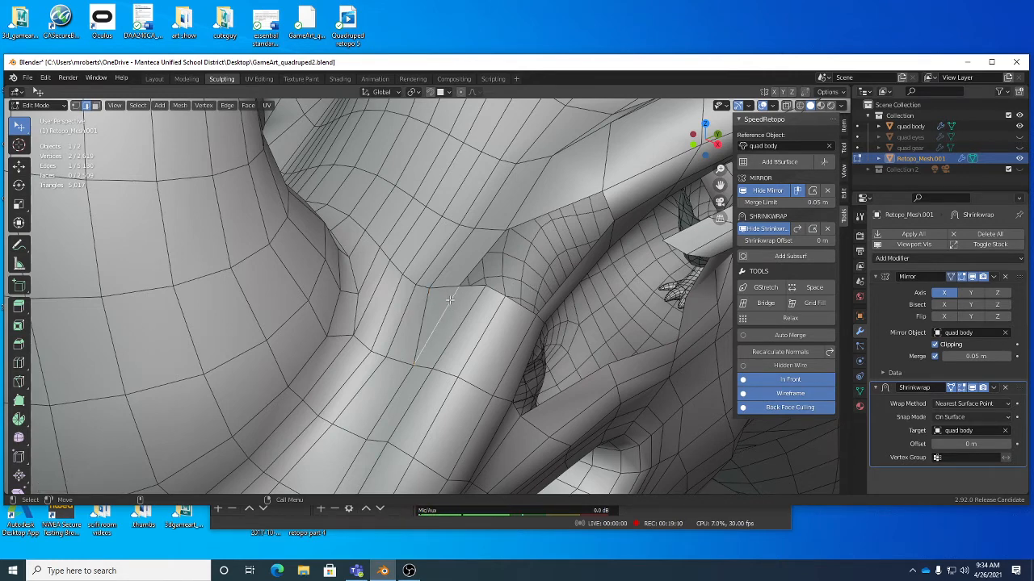
pyautogui.rightClick(530, 276)
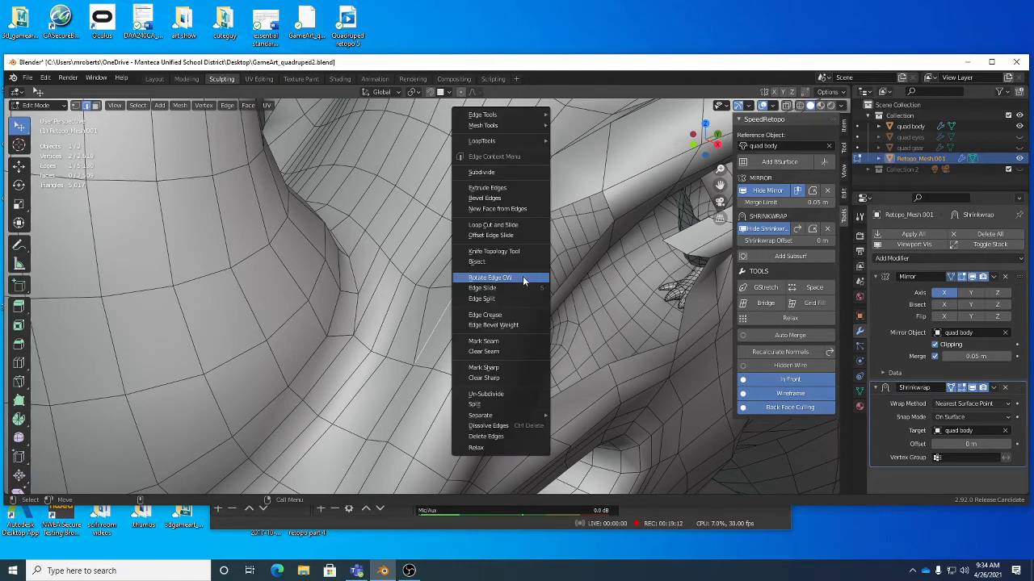
pyautogui.click(526, 286)
pyautogui.rightClick(528, 289)
pyautogui.click(527, 287)
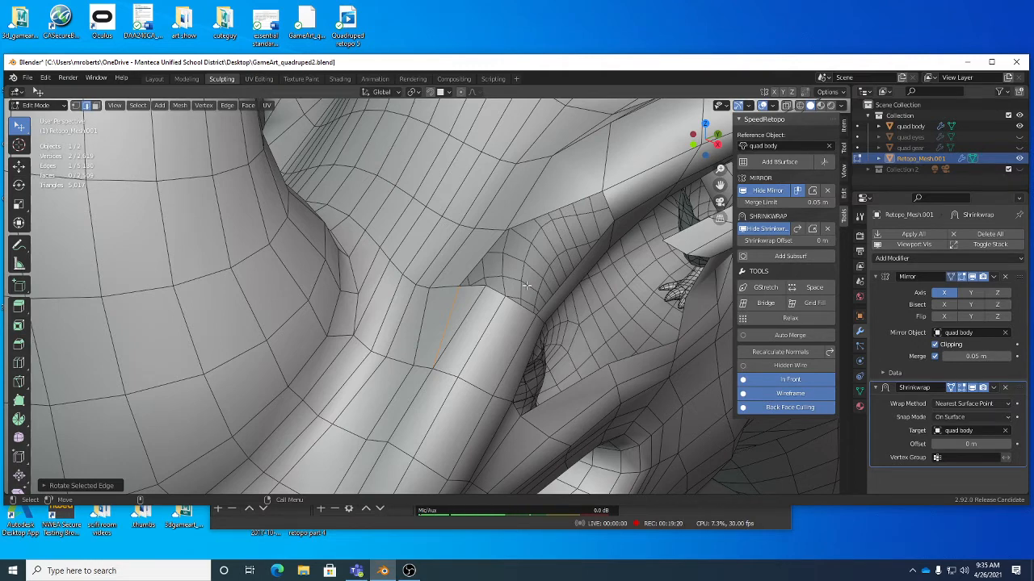
# Step: Move the upper end vertex of the patch's lengthwise edge slightly toward the horn to even the spacing
pyautogui.press('1')
pyautogui.click(432, 286)
pyautogui.press('g')
pyautogui.click(433, 284)
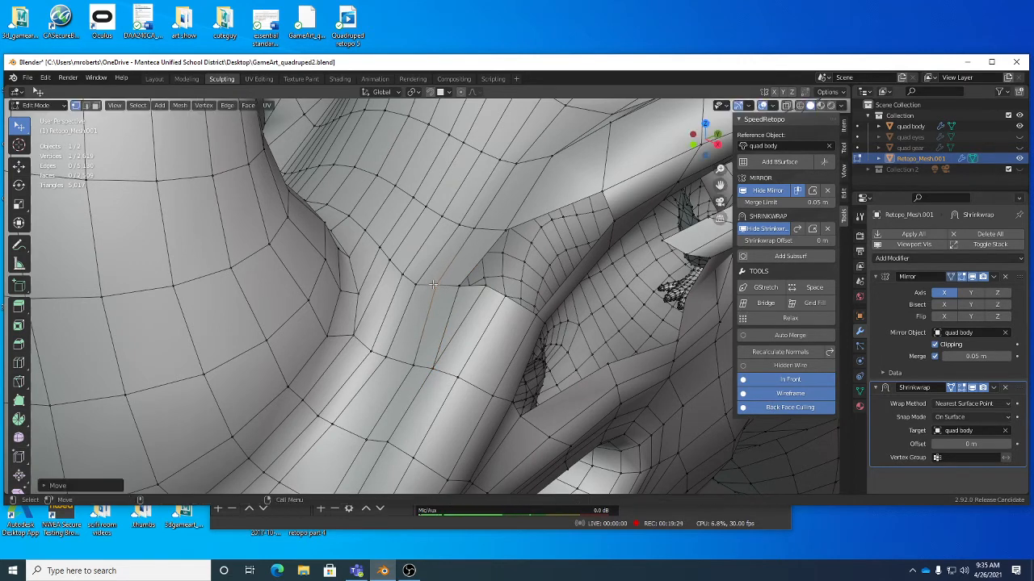
pyautogui.press('g')
pyautogui.click(419, 282)
# Step: Dissolve the slanted edge between the patch and the ridge behind the horn
pyautogui.moveTo(476, 307); pyautogui.dragTo(430, 322, button='middle')
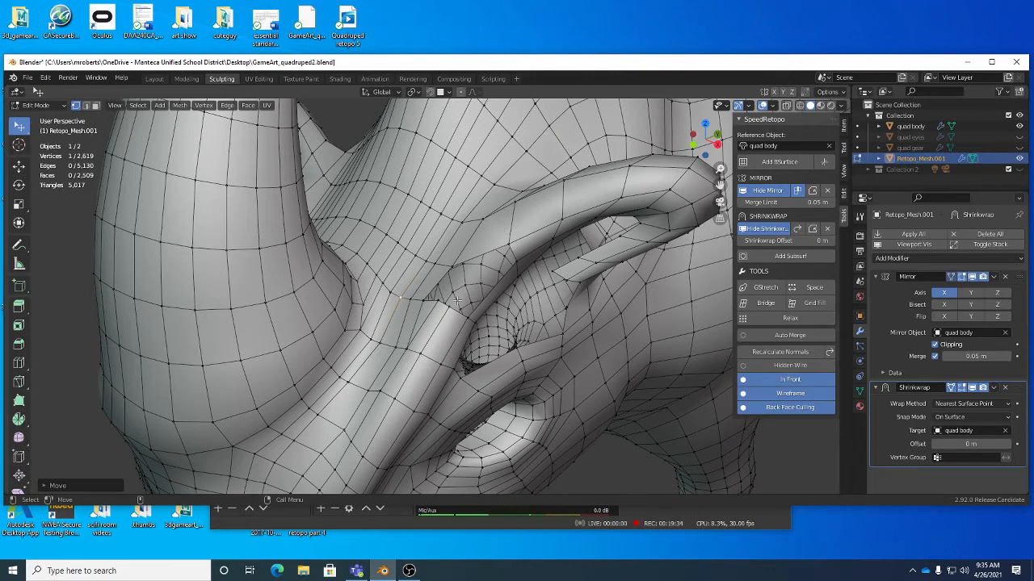
pyautogui.scroll(3, 423, 320)
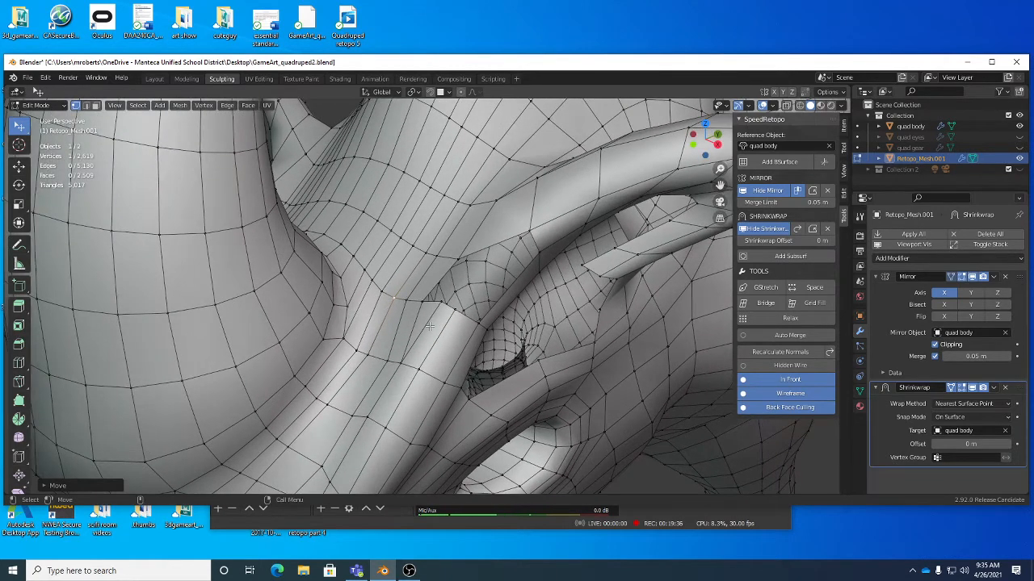
pyautogui.press('2')
pyautogui.click(432, 319)
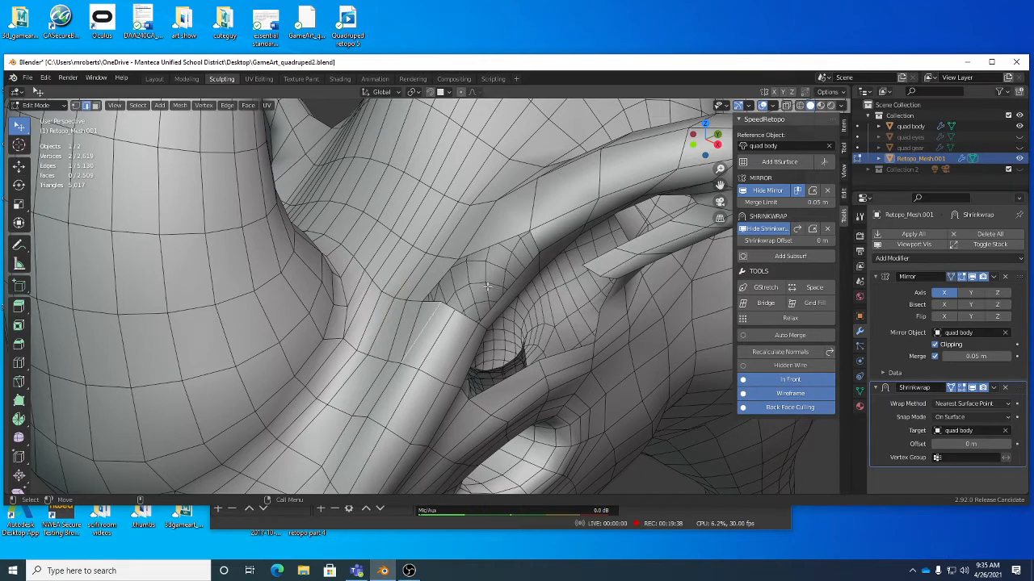
pyautogui.rightClick(487, 286)
pyautogui.press('Escape')
pyautogui.press('x')
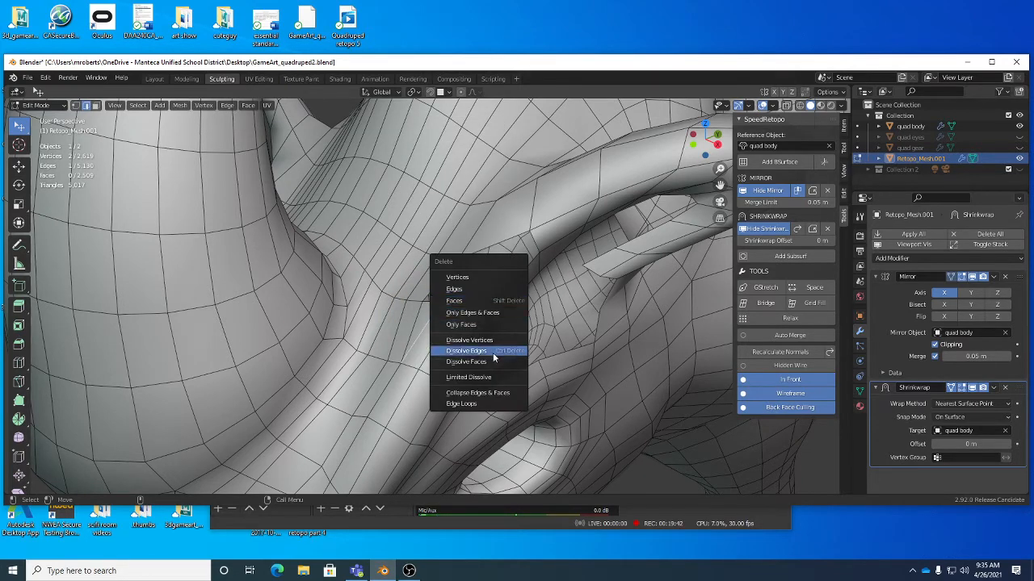
pyautogui.click(467, 351)
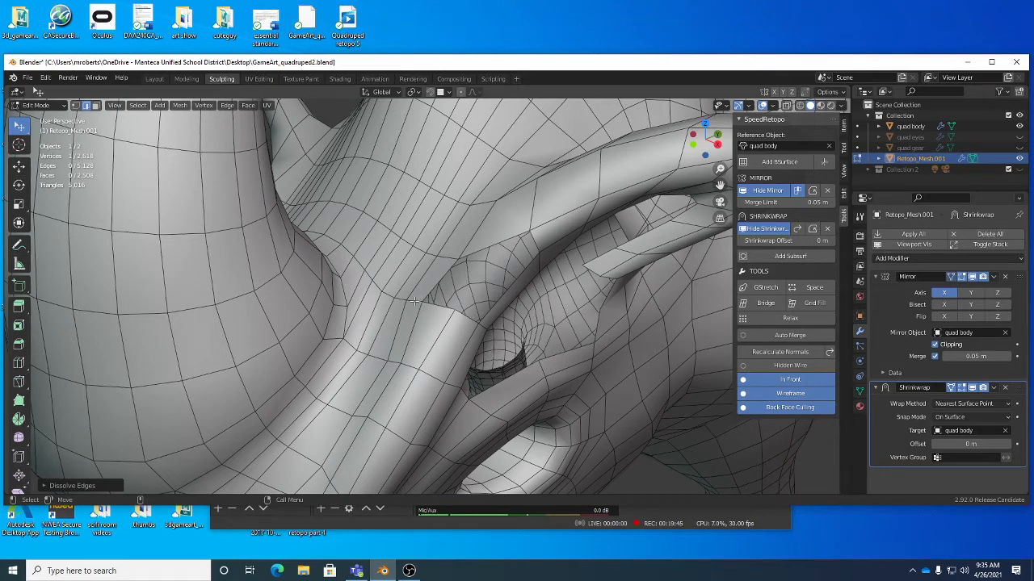
# Step: Move the short edge at the upper end of the patch toward the ridge, and save the file
pyautogui.keyDown('shift'); pyautogui.click(414, 300); pyautogui.keyUp('shift')
pyautogui.press('g')
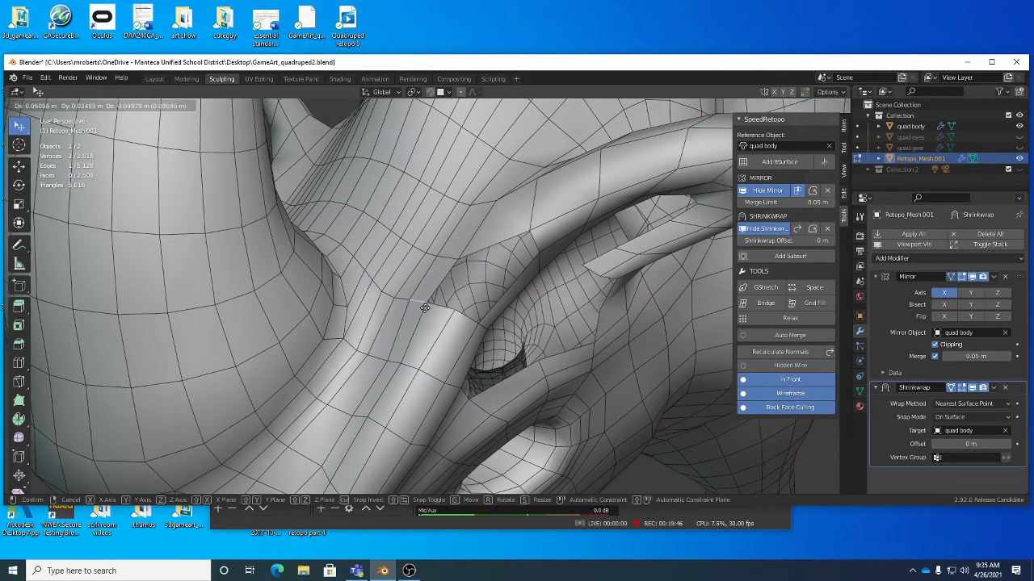
pyautogui.click(427, 310)
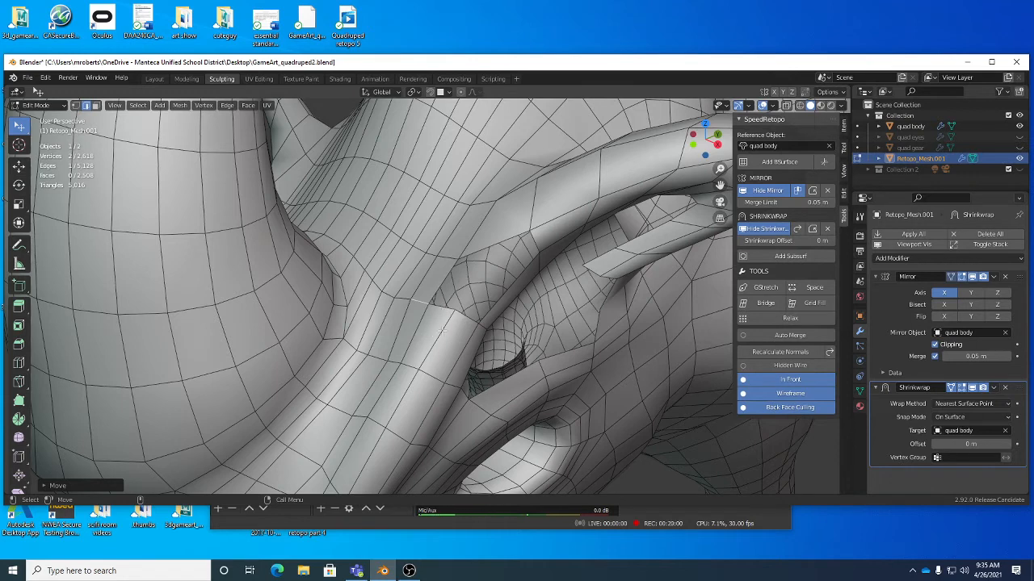
pyautogui.hotkey('ctrl', 's')
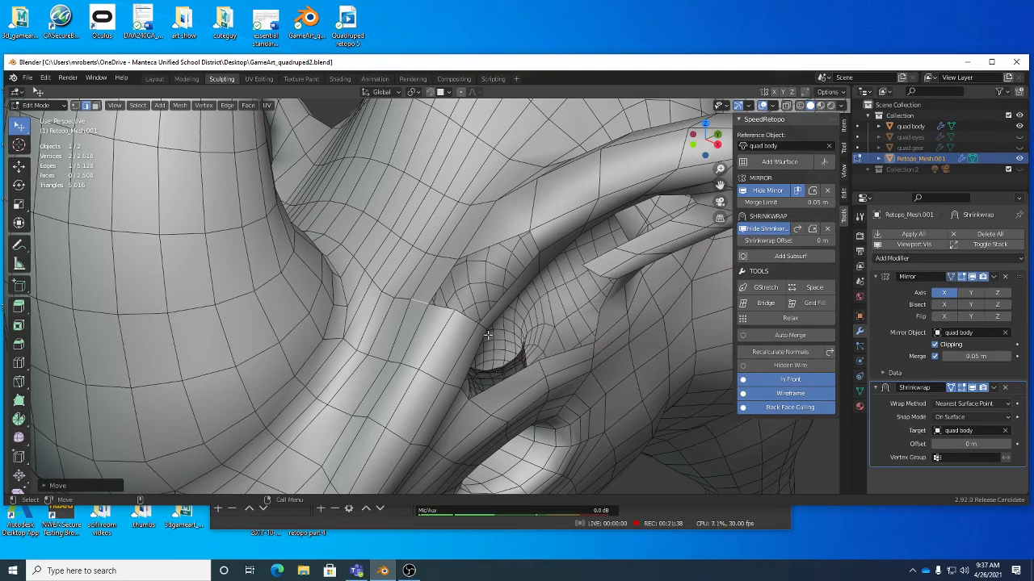
# Step: Check the mesh with the whole head in view, and save the file again
pyautogui.scroll(-7, 488, 335)
pyautogui.moveTo(452, 342); pyautogui.dragTo(398, 335, button='middle')
pyautogui.hotkey('ctrl', 's')
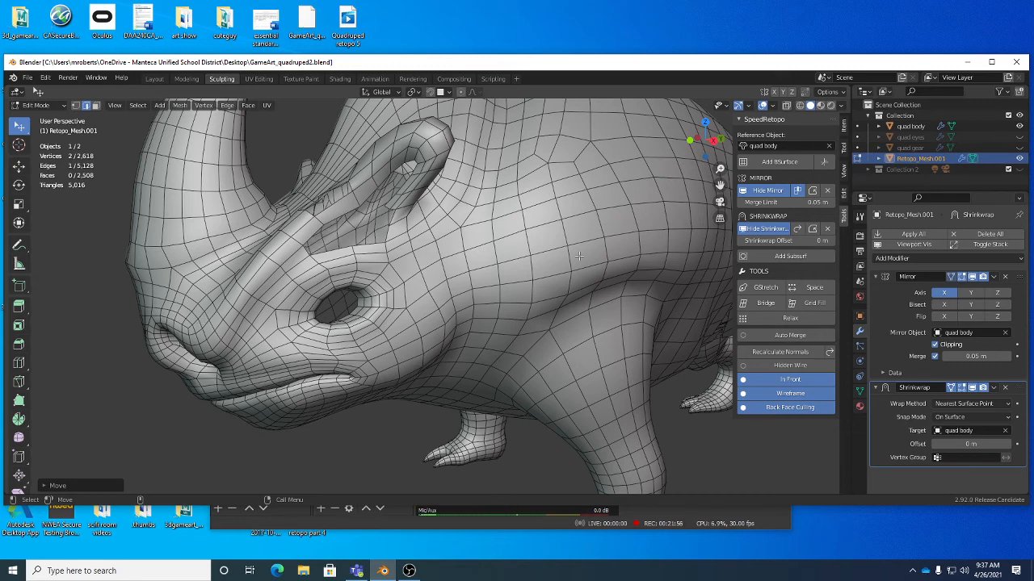
pyautogui.hotkey('ctrl', 's')
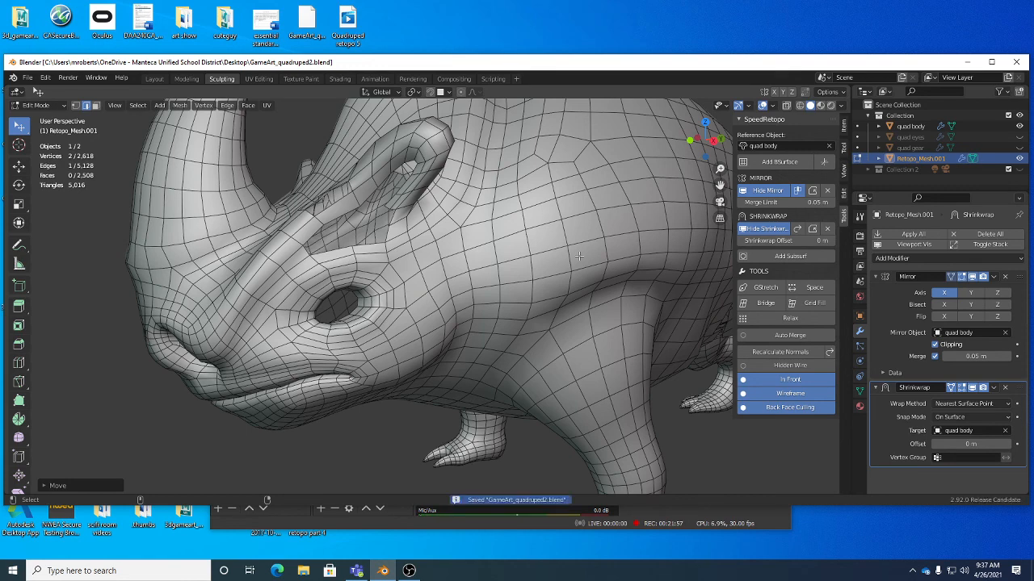
pyautogui.click(408, 571)
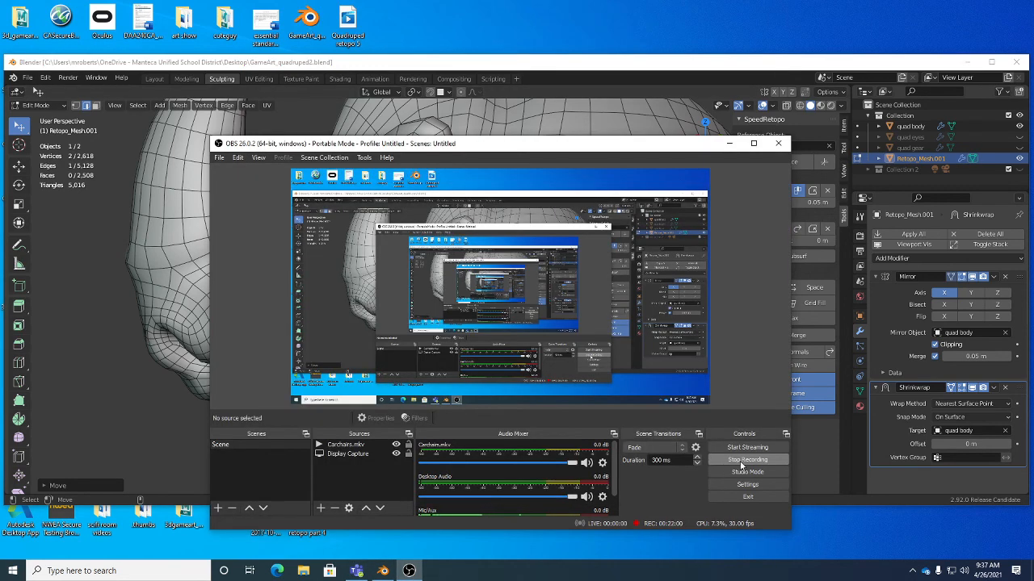